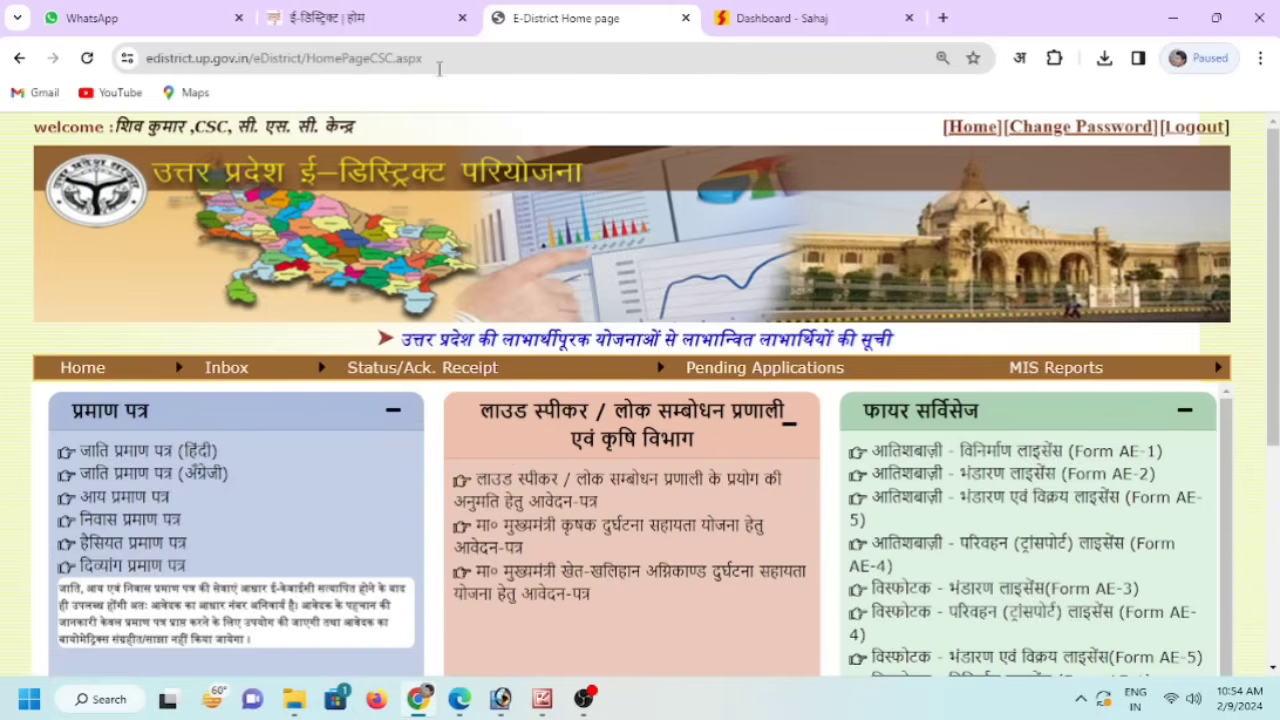
- Return to the eDistrict home page, log in to the service centre portal, and highlight the Aadhaar e-KYC note
{"action": "left_click", "coordinate": [407, 22]}
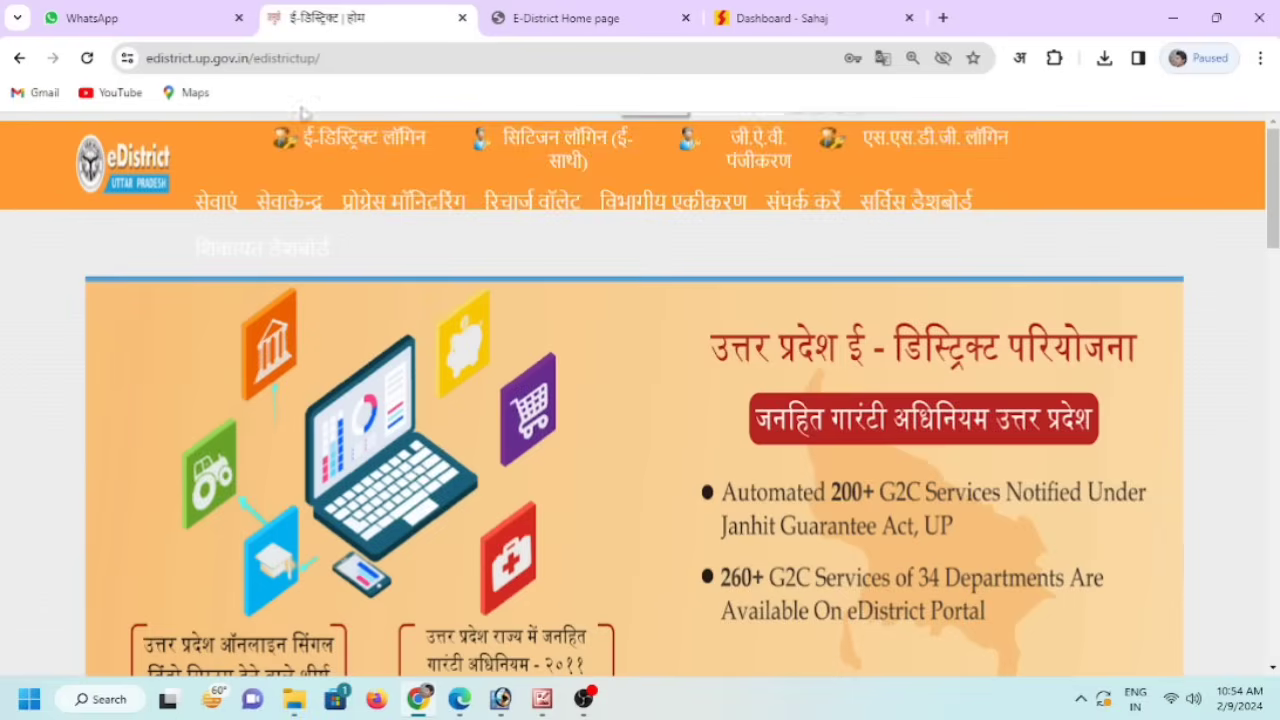
{"action": "left_click", "coordinate": [331, 58]}
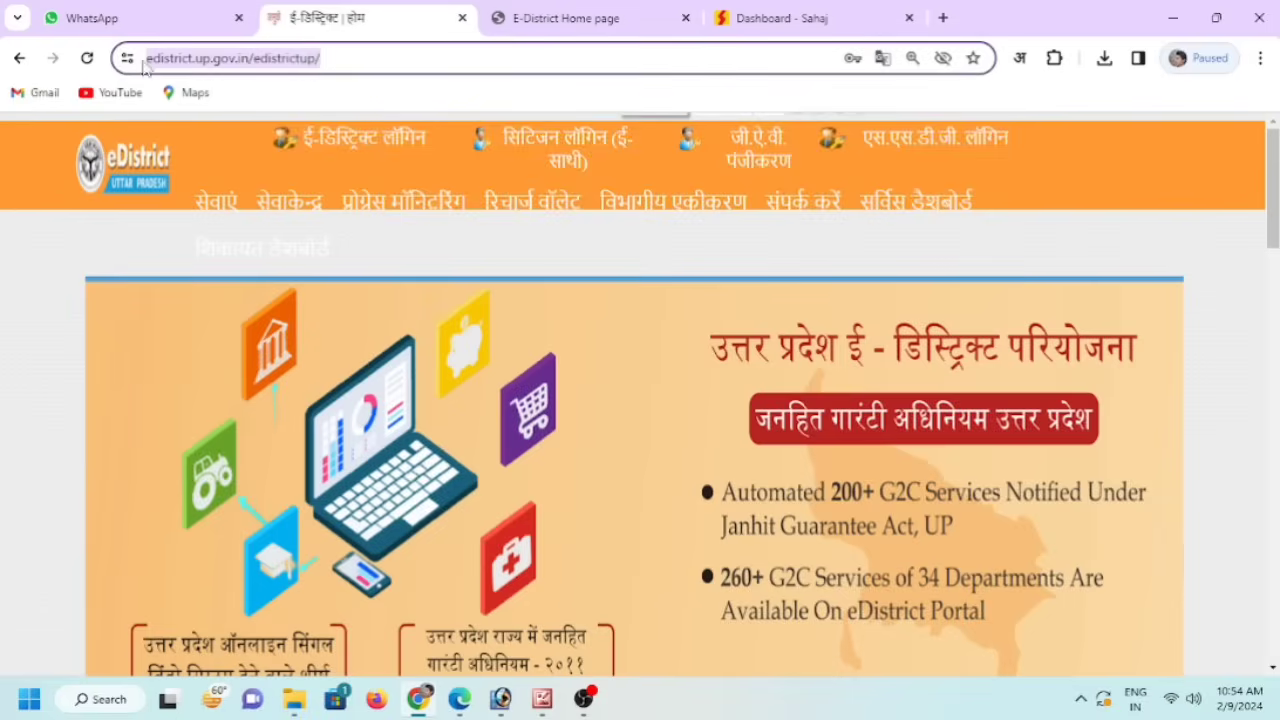
{"action": "left_click", "coordinate": [384, 57]}
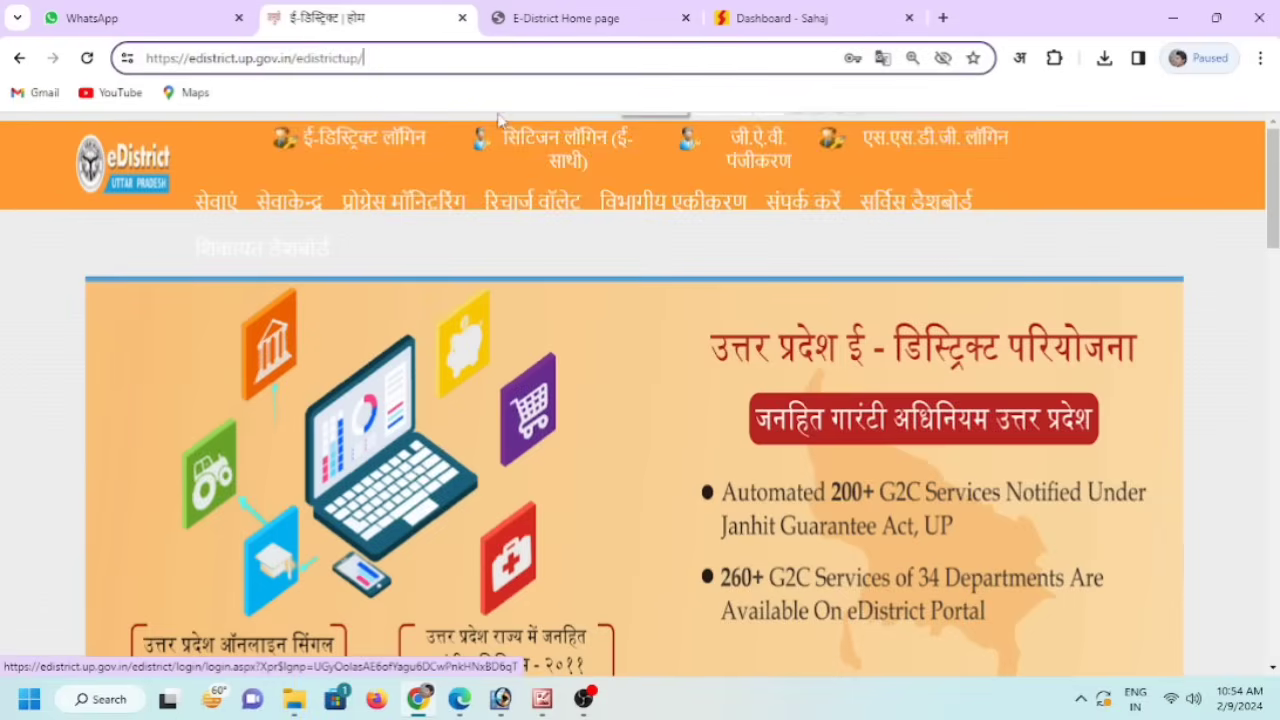
{"action": "left_click", "coordinate": [430, 150]}
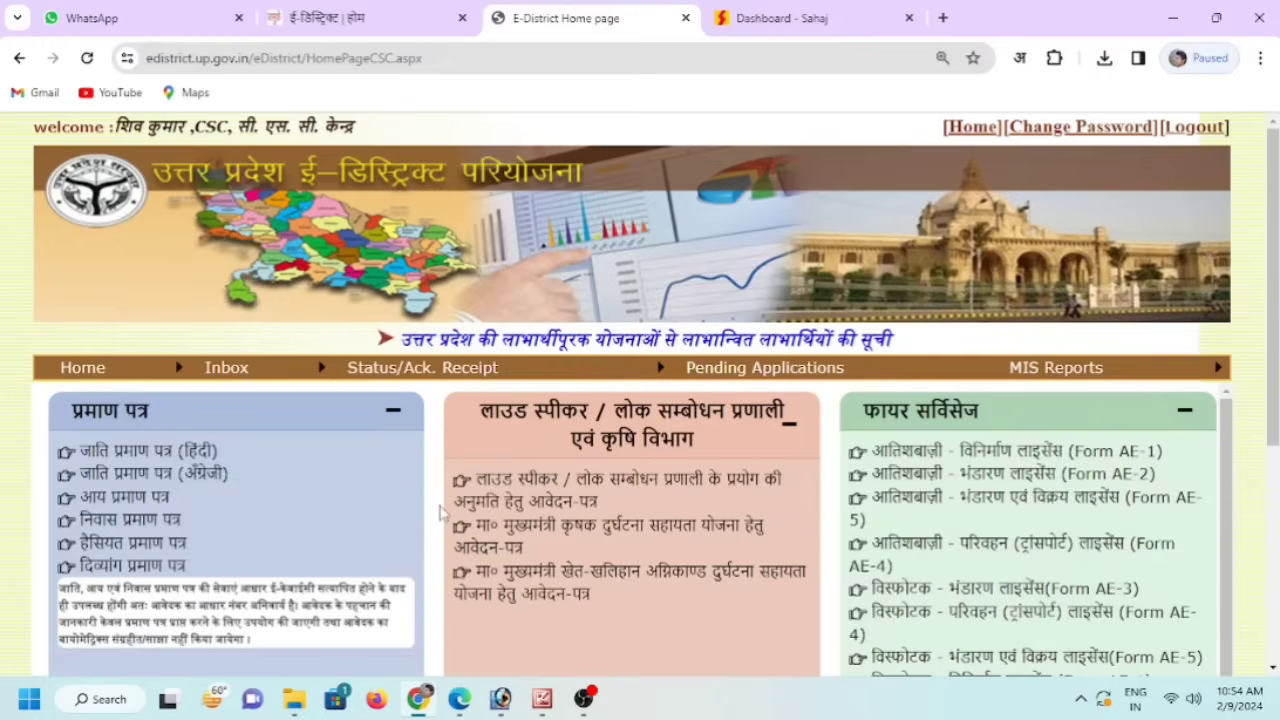
{"action": "scroll", "coordinate": [440, 512], "scroll_direction": "down", "scroll_amount": 2}
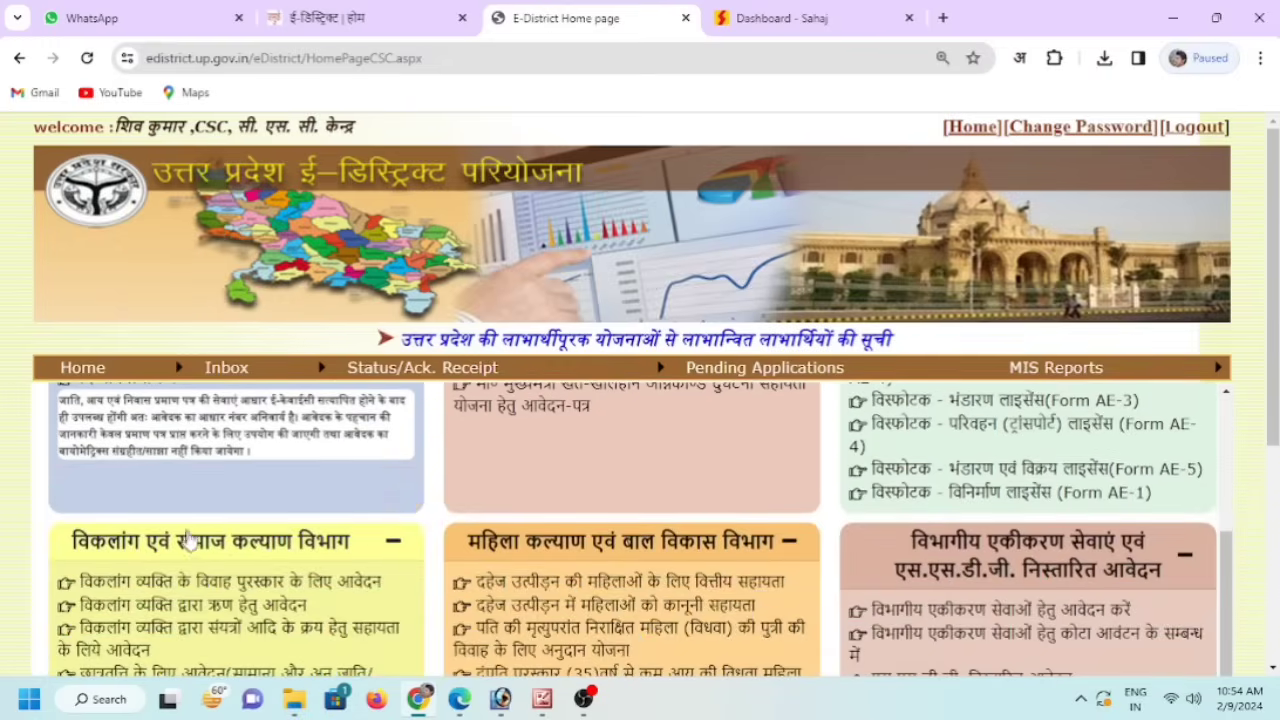
{"action": "scroll", "coordinate": [200, 530], "scroll_direction": "up", "scroll_amount": 4}
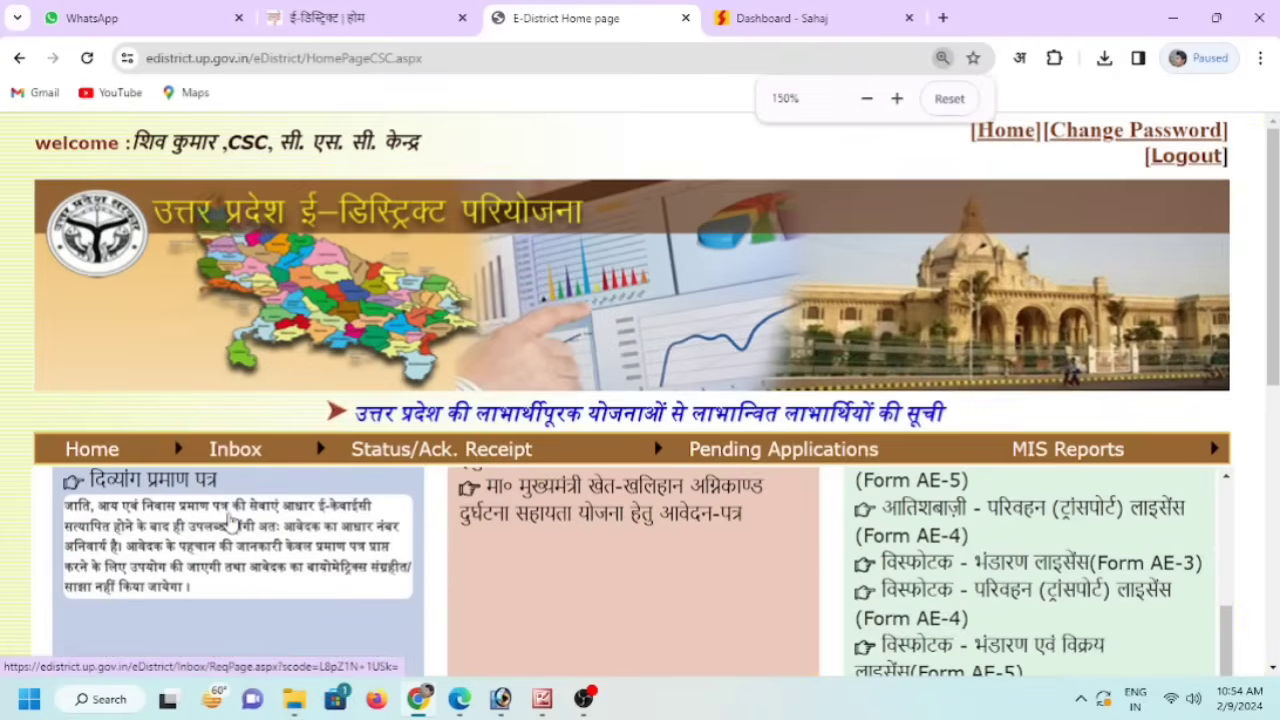
{"action": "left_click_drag", "start_coordinate": [66, 506], "coordinate": [213, 595]}
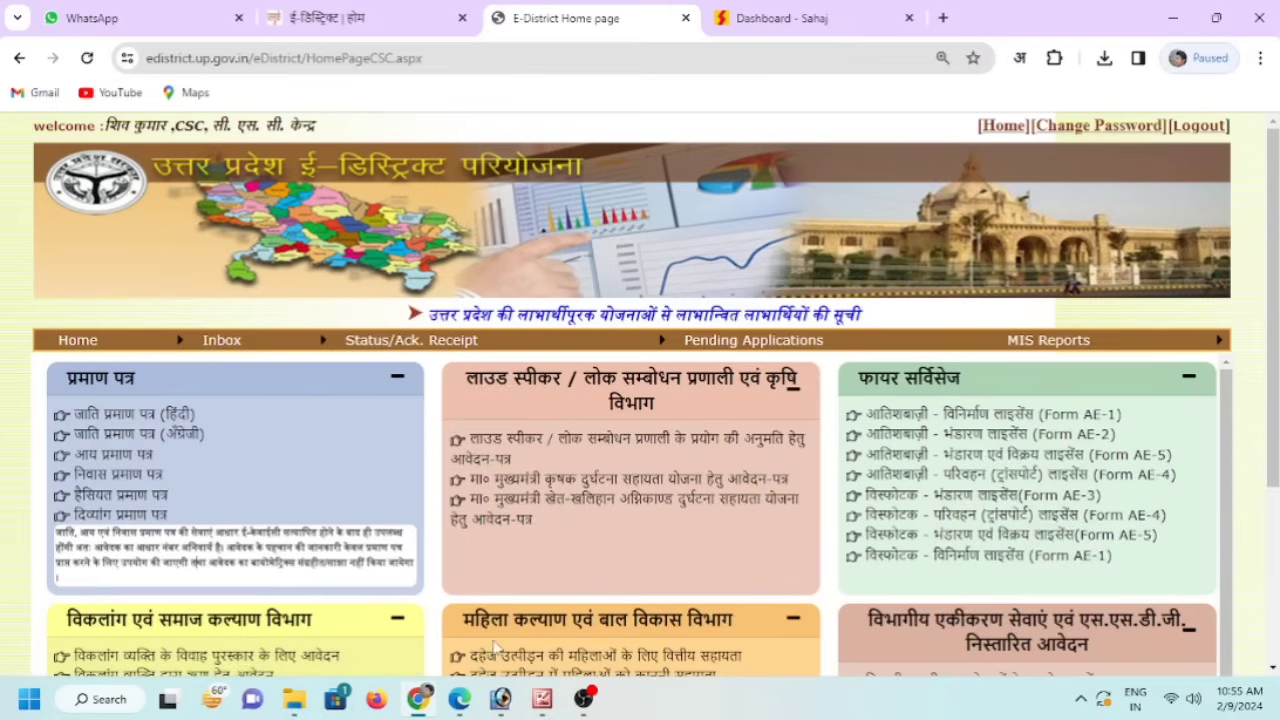
- Read through the Aadhaar government order PDF
{"action": "left_click", "coordinate": [464, 700]}
{"action": "scroll", "coordinate": [603, 410], "scroll_direction": "up", "scroll_amount": 5}
{"action": "scroll", "coordinate": [603, 400], "scroll_direction": "up", "scroll_amount": 3}
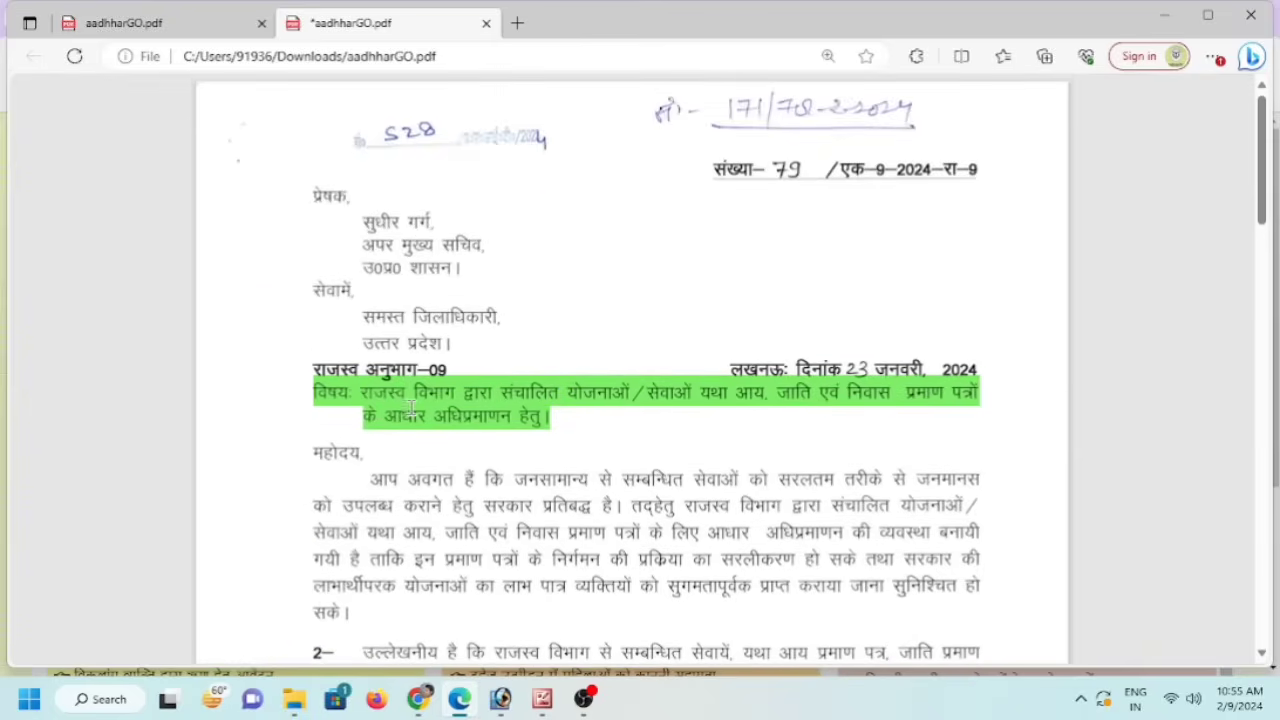
{"action": "scroll", "coordinate": [576, 449], "scroll_direction": "down", "scroll_amount": 4}
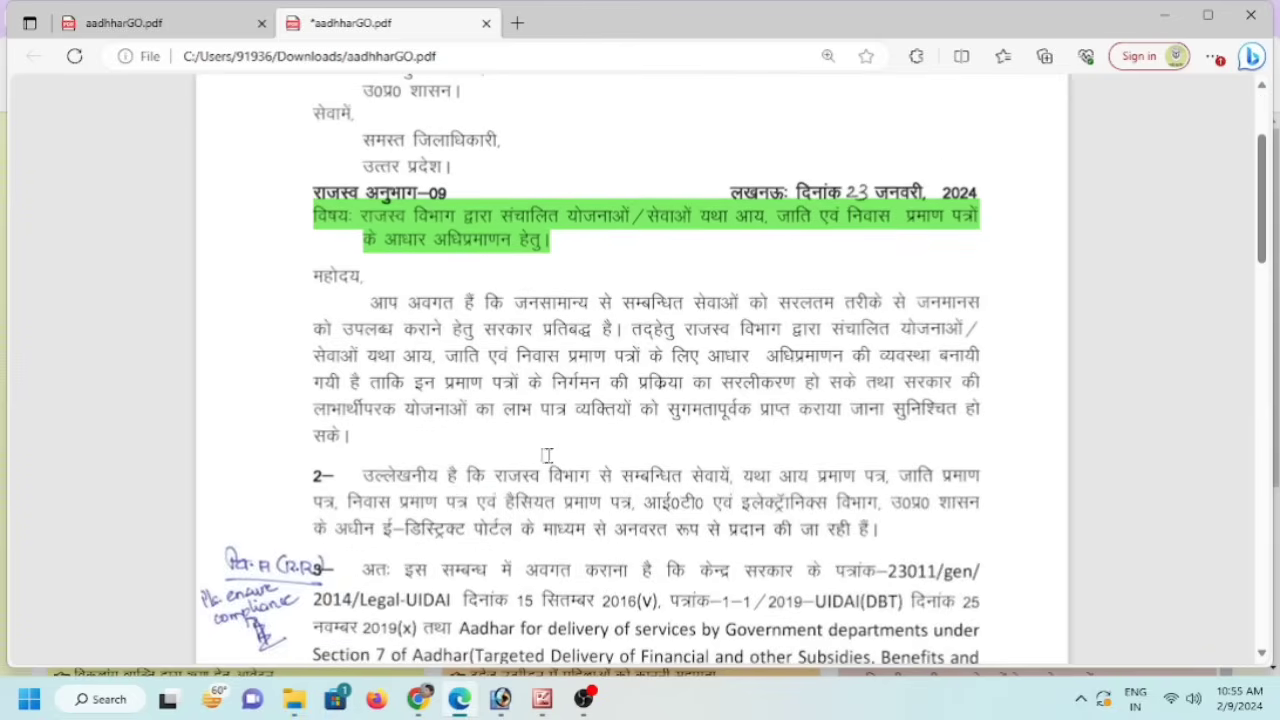
{"action": "scroll", "coordinate": [550, 388], "scroll_direction": "up", "scroll_amount": 4}
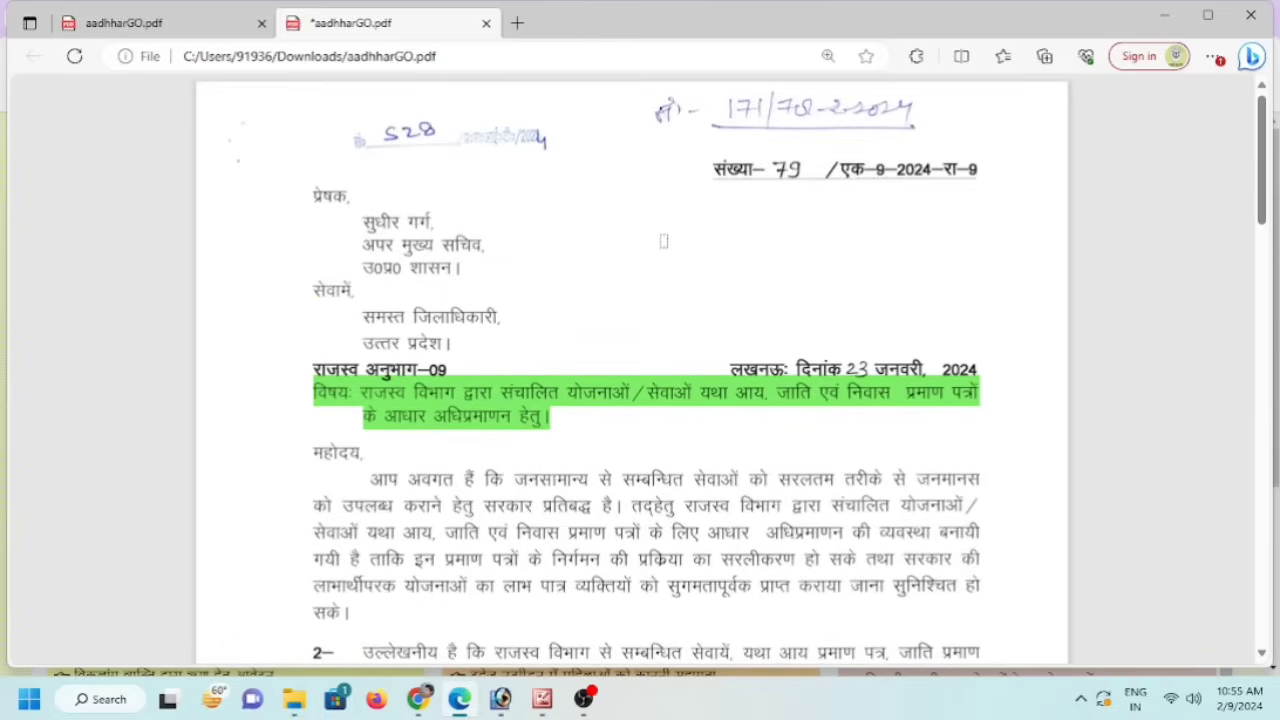
{"action": "scroll", "coordinate": [661, 250], "scroll_direction": "down", "scroll_amount": 1}
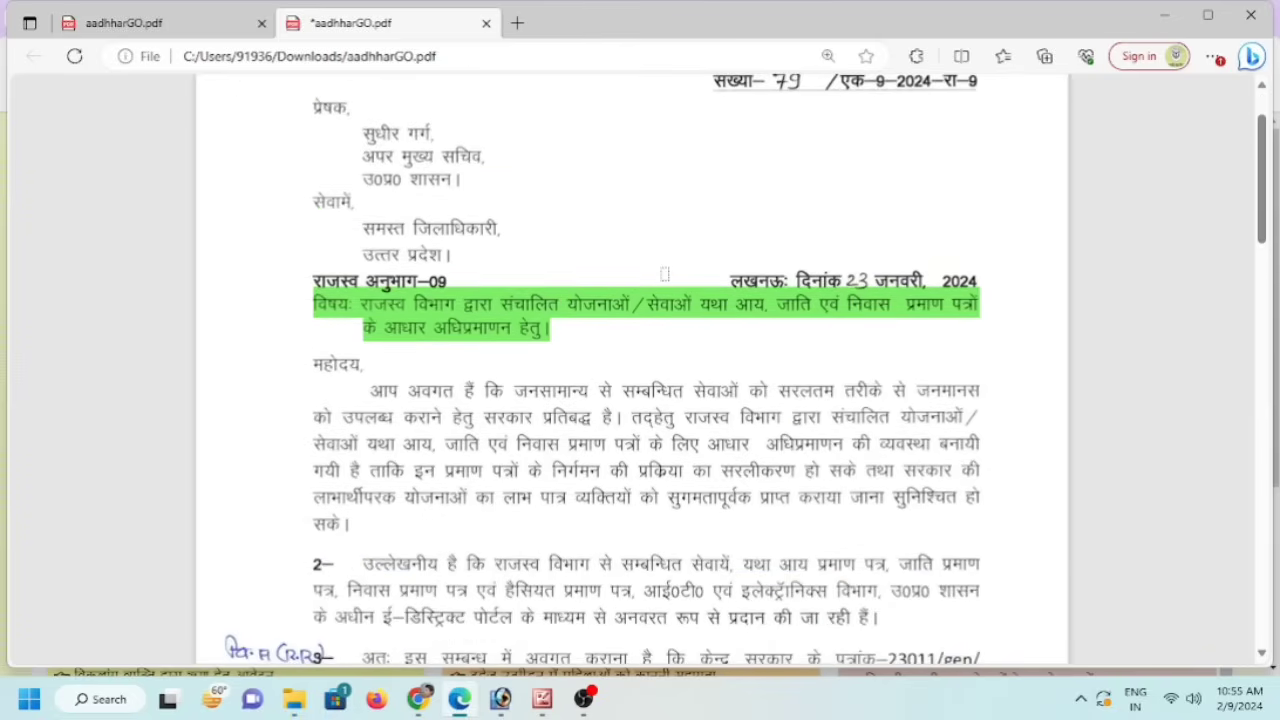
{"action": "scroll", "coordinate": [664, 274], "scroll_direction": "up", "scroll_amount": 1}
{"action": "scroll", "coordinate": [664, 274], "scroll_direction": "down", "scroll_amount": 3}
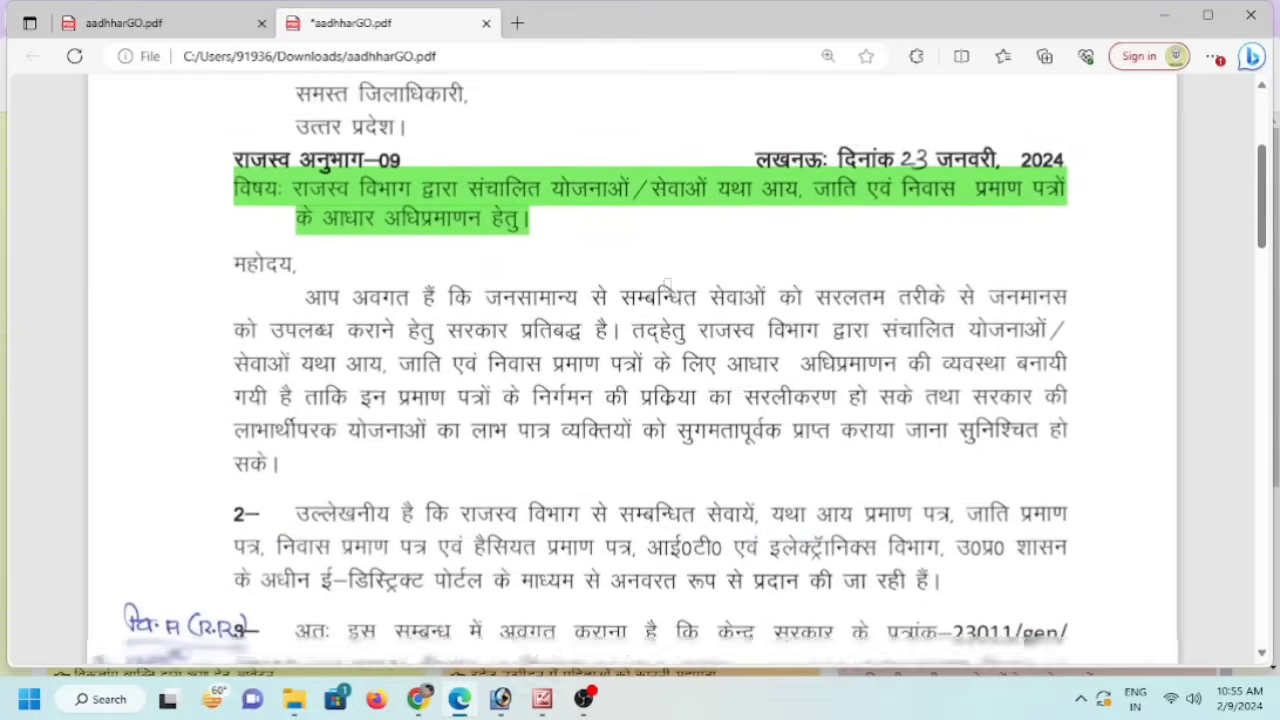
{"action": "scroll", "coordinate": [668, 287], "scroll_direction": "down", "scroll_amount": 5}
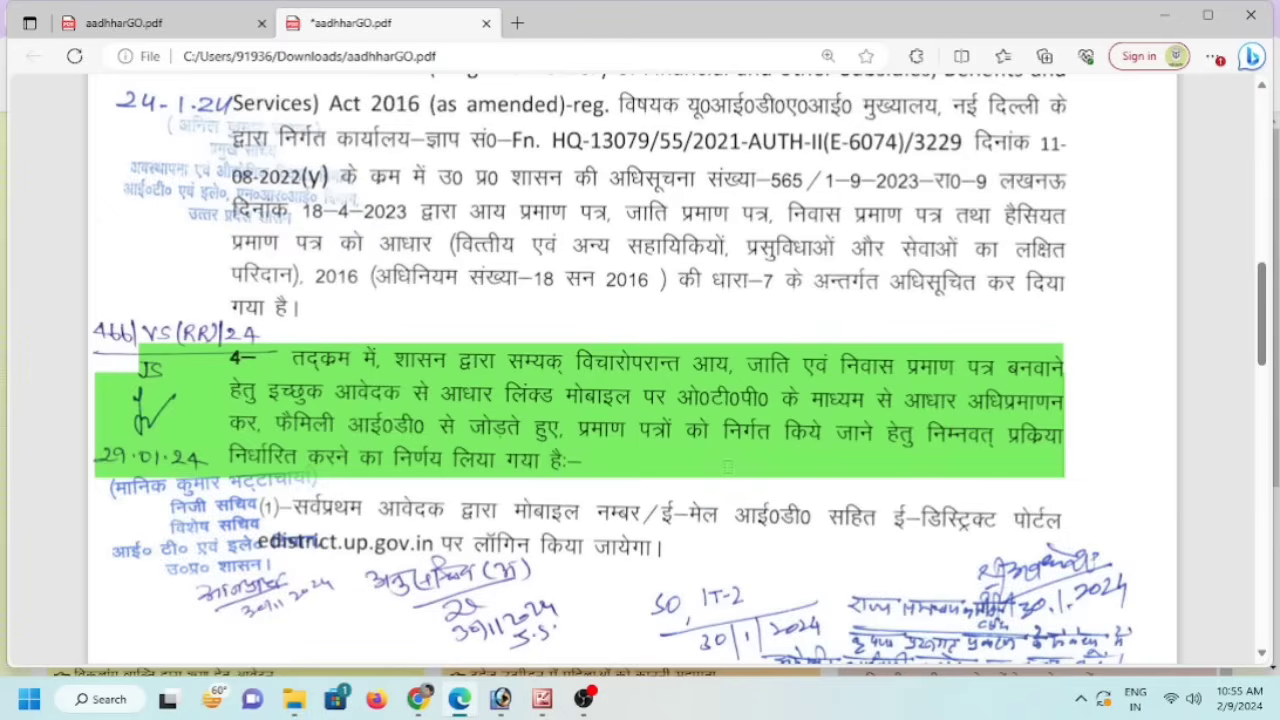
{"action": "scroll", "coordinate": [728, 467], "scroll_direction": "down", "scroll_amount": 3}
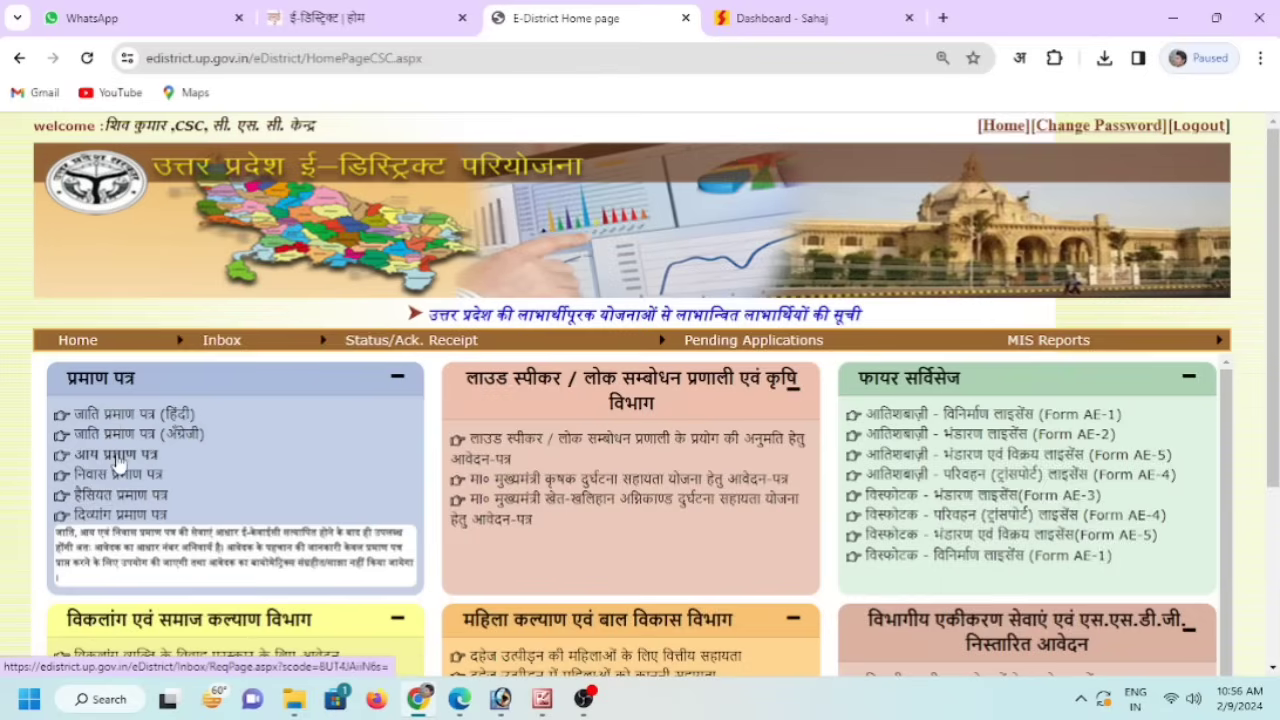
{"action": "left_click", "coordinate": [117, 462]}
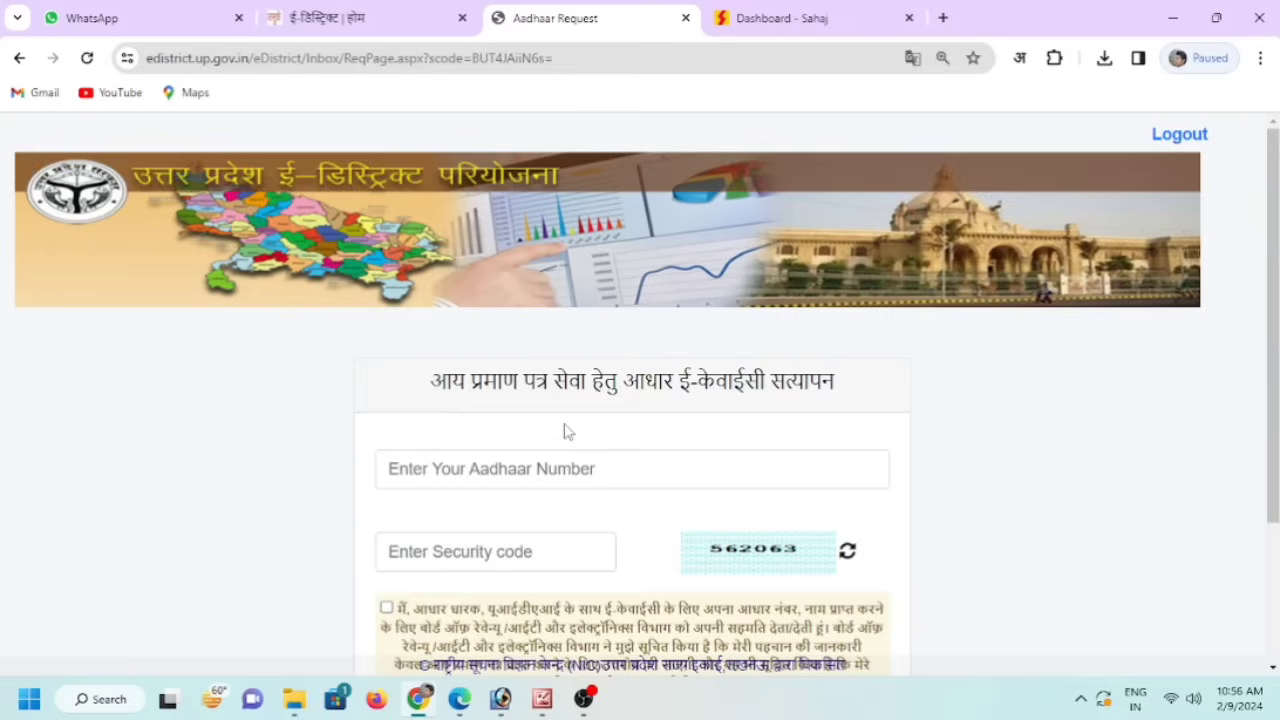
{"action": "left_click", "coordinate": [509, 477]}
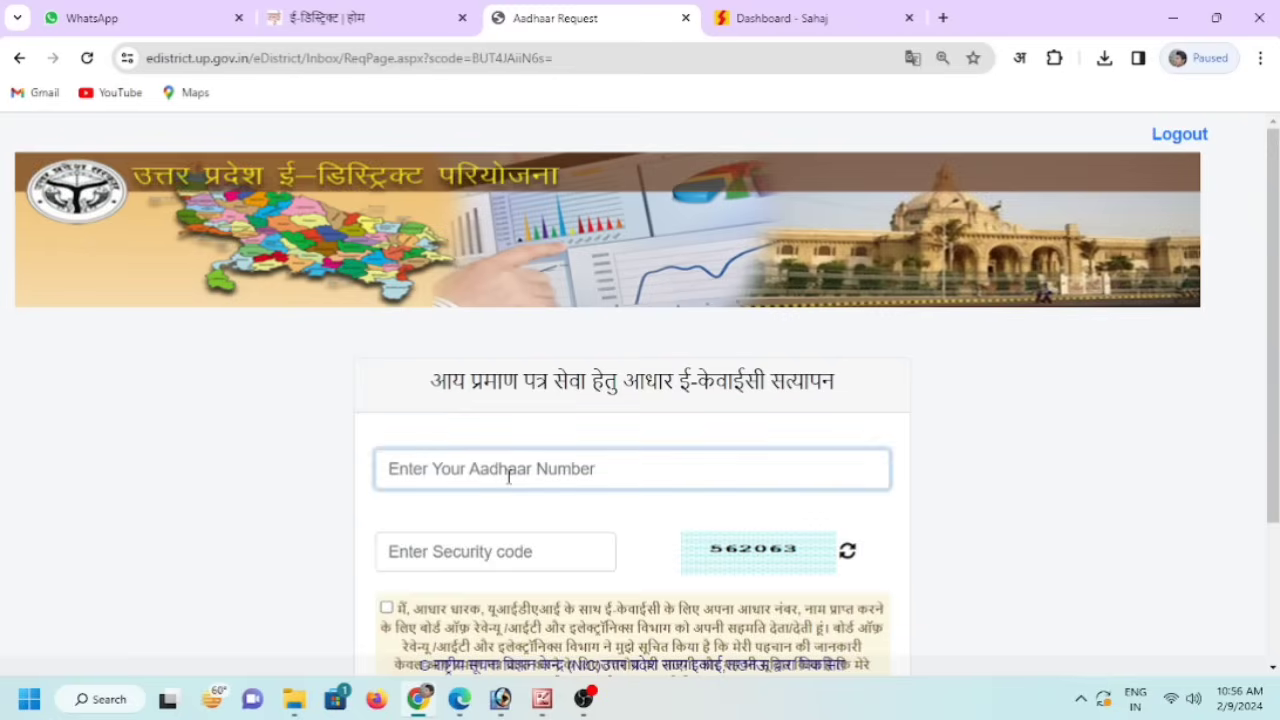
{"action": "scroll", "coordinate": [509, 477], "scroll_direction": "down", "scroll_amount": 2}
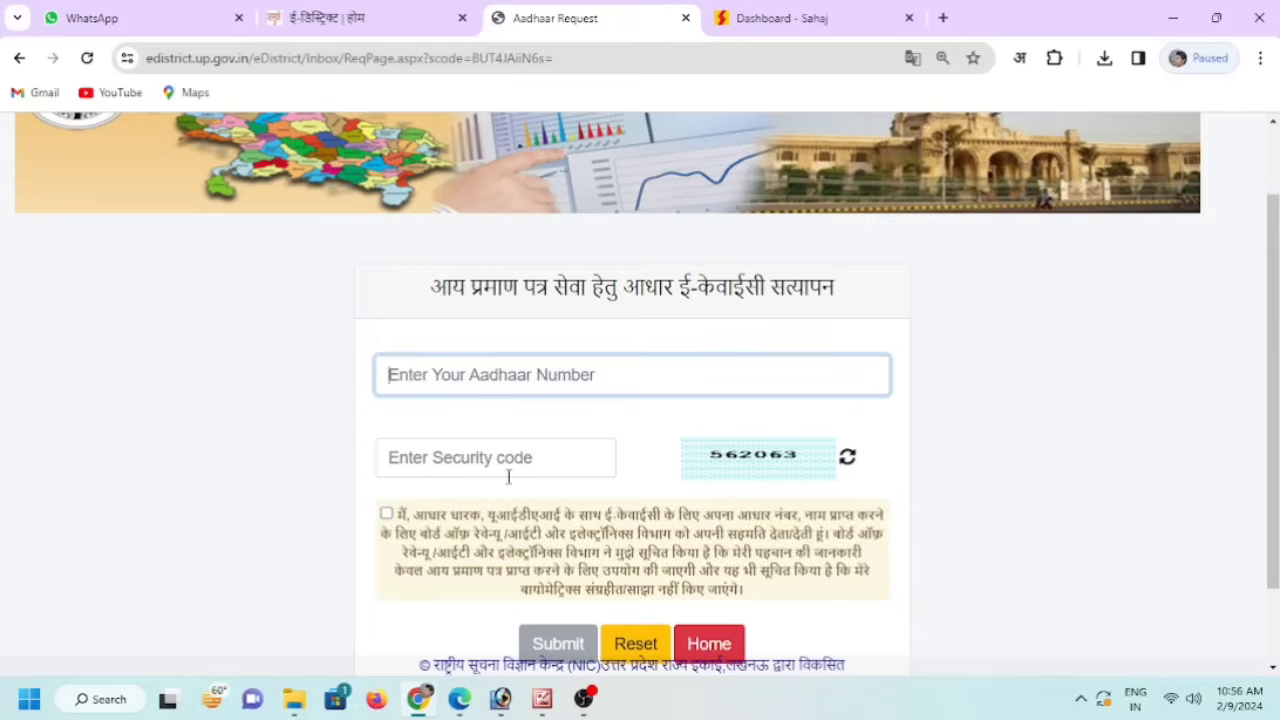
{"action": "key", "text": "ctrl+v"}
{"action": "left_click", "coordinate": [530, 463]}
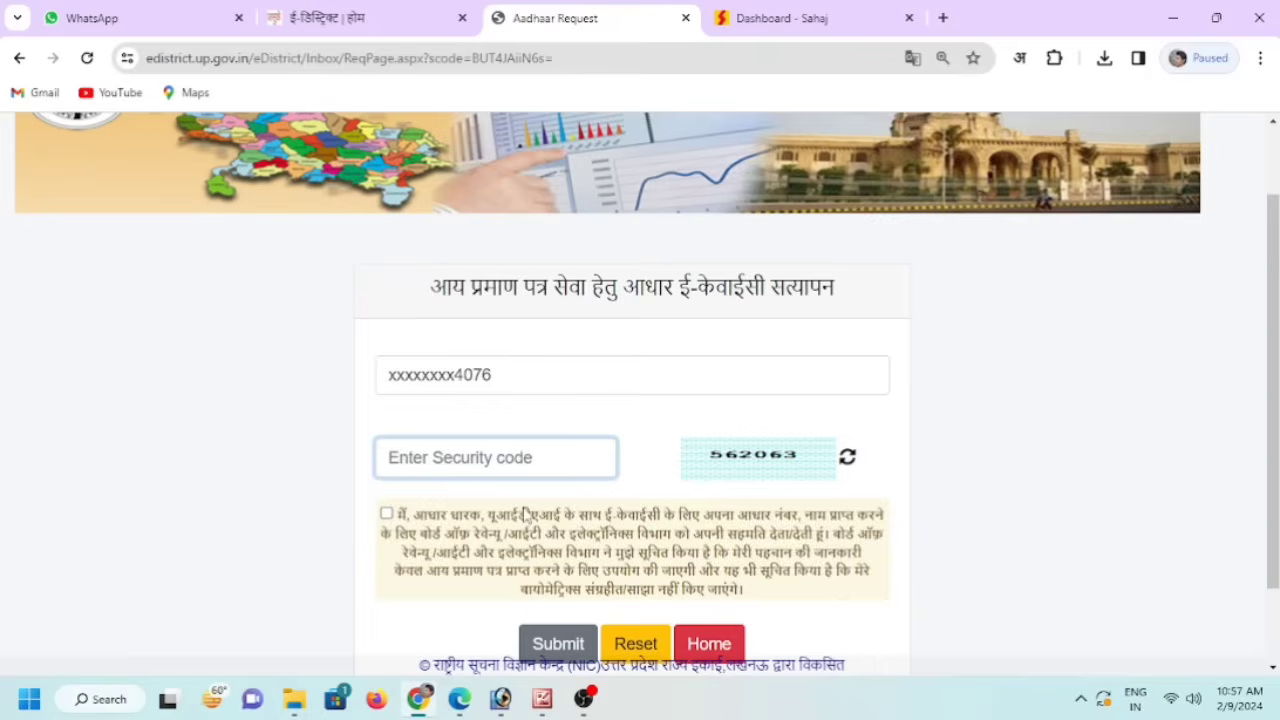
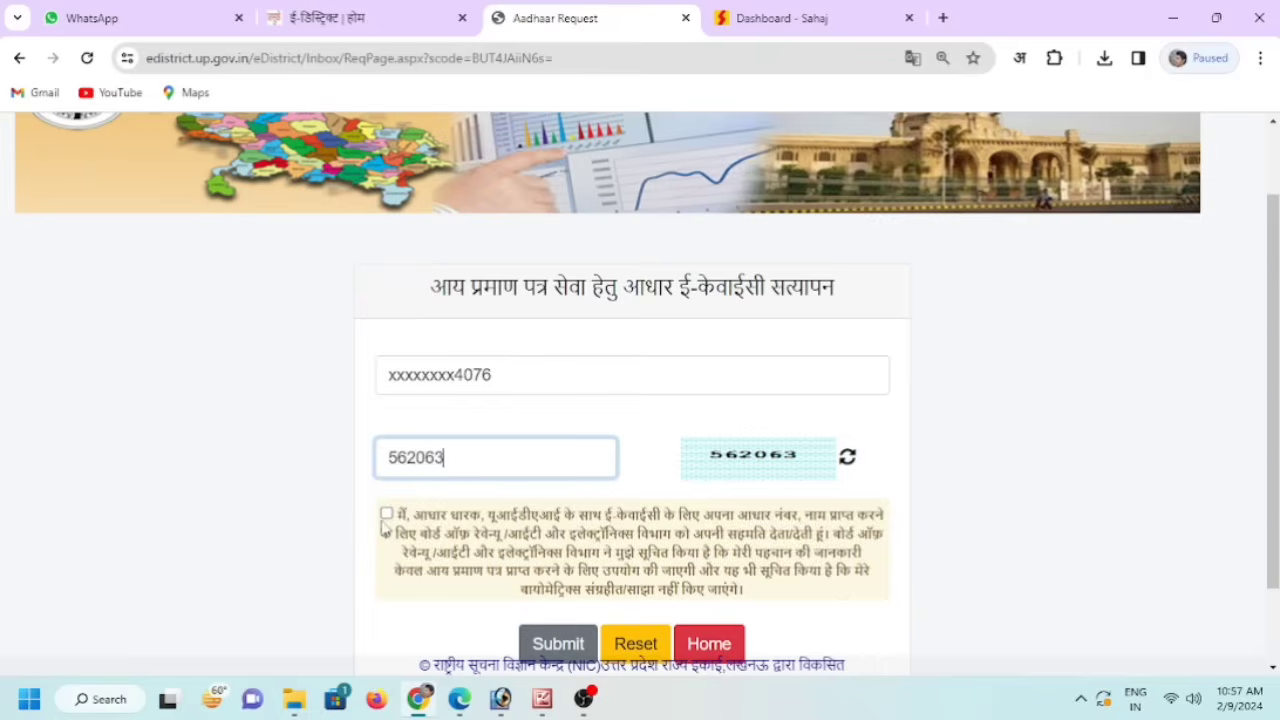
{"action": "left_click", "coordinate": [386, 514]}
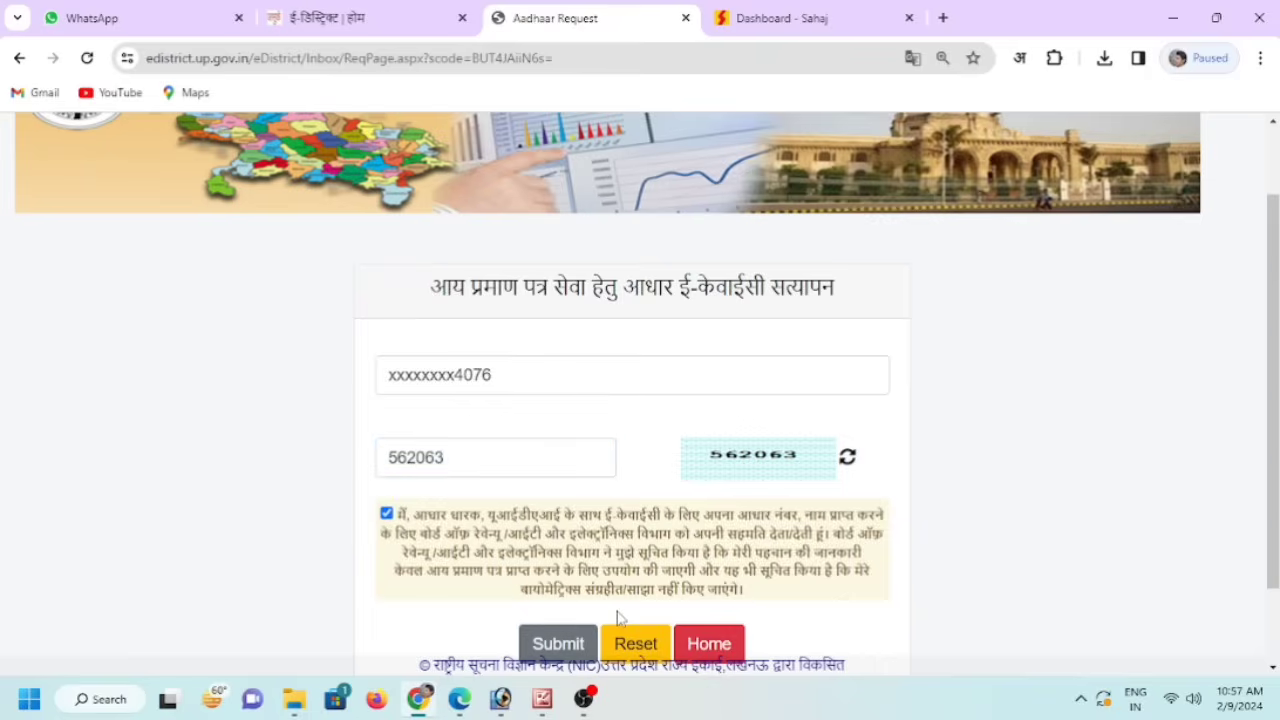
{"action": "scroll", "coordinate": [617, 617], "scroll_direction": "down", "scroll_amount": 1}
{"action": "left_click", "coordinate": [548, 560]}
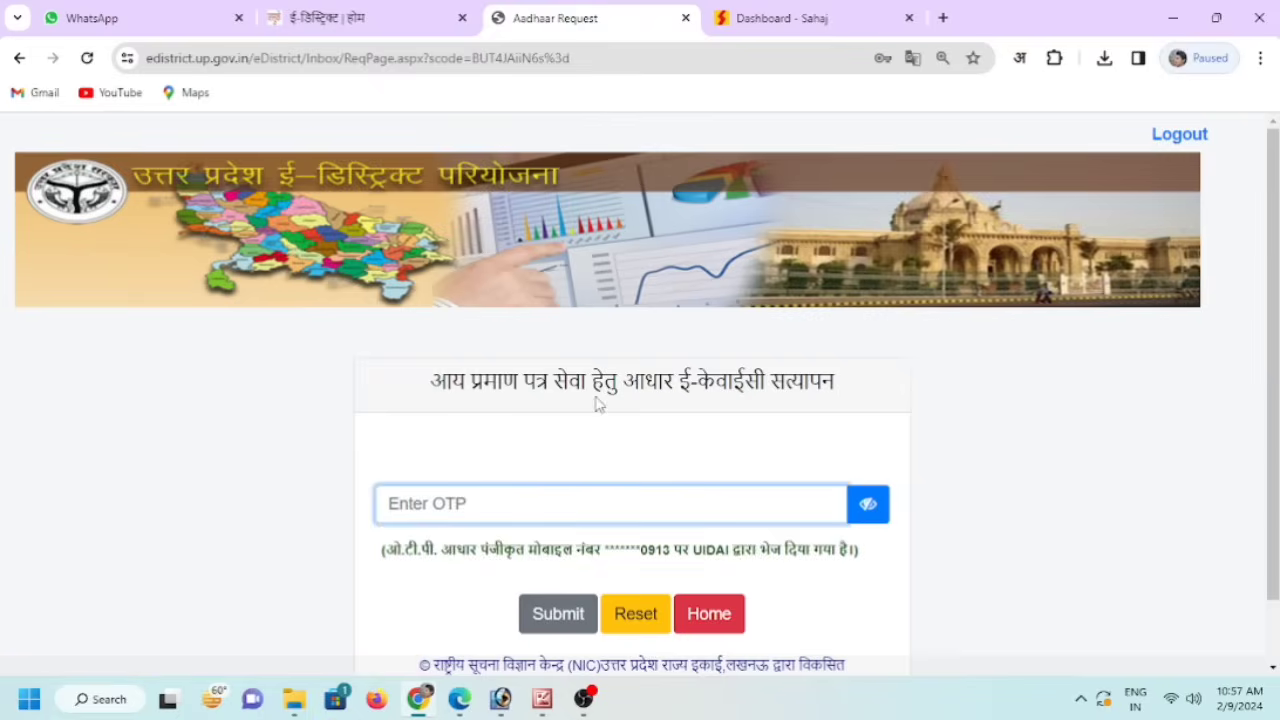
- Enter the OTP from the registered mobile and submit it to verify Aadhaar
{"action": "type", "text": "••"}
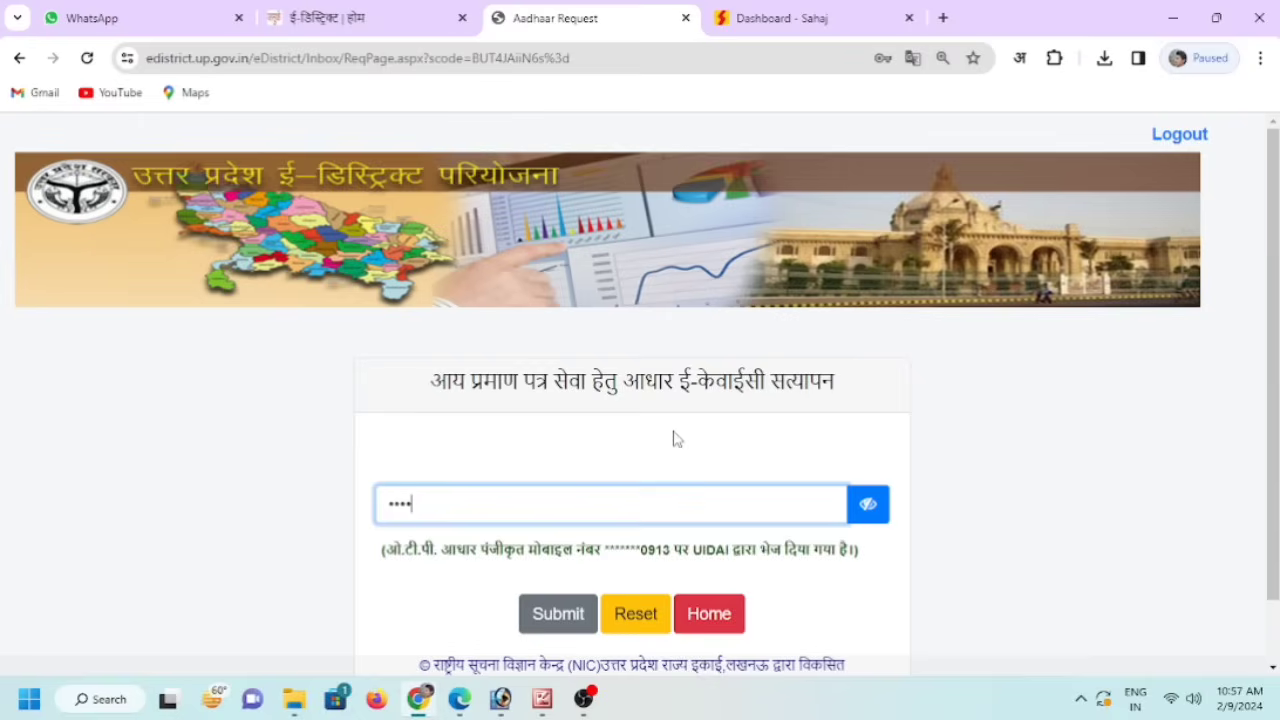
{"action": "left_click", "coordinate": [549, 616]}
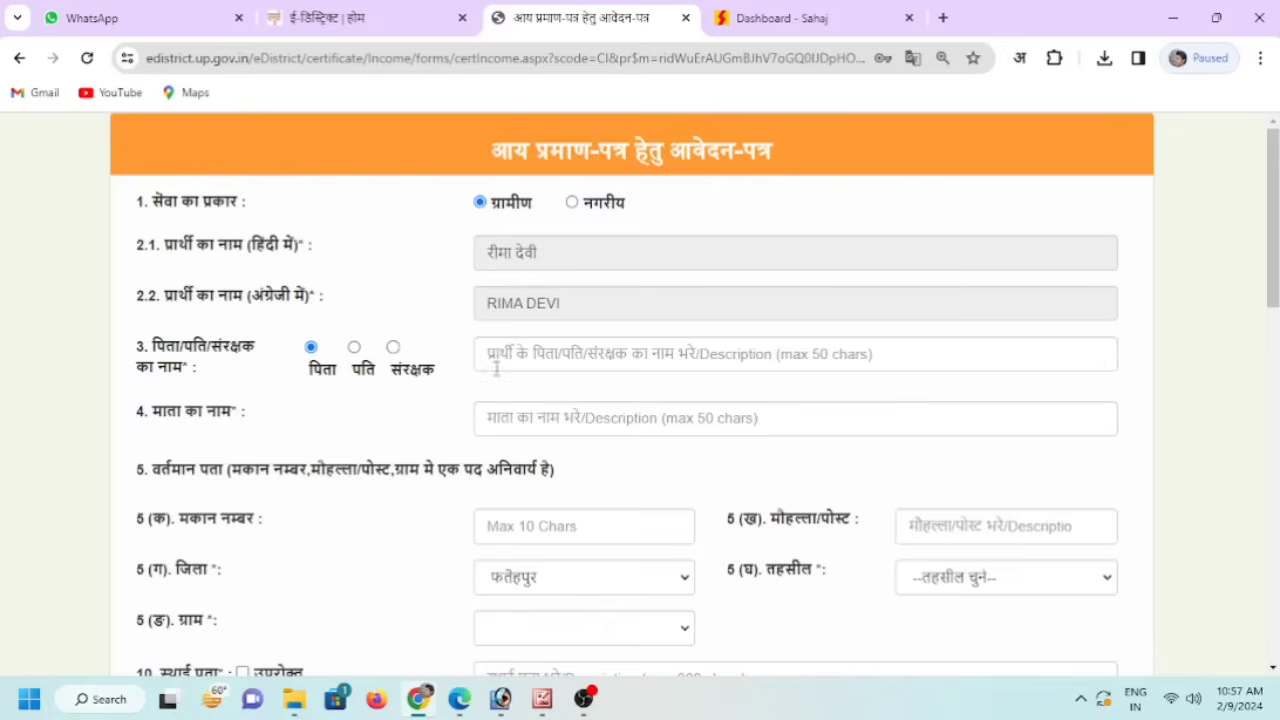
- Keep the relation type as father and fill in the father's and mother's names
{"action": "left_click", "coordinate": [354, 347]}
{"action": "left_click", "coordinate": [393, 348]}
{"action": "left_click", "coordinate": [310, 350]}
{"action": "left_click", "coordinate": [540, 360]}
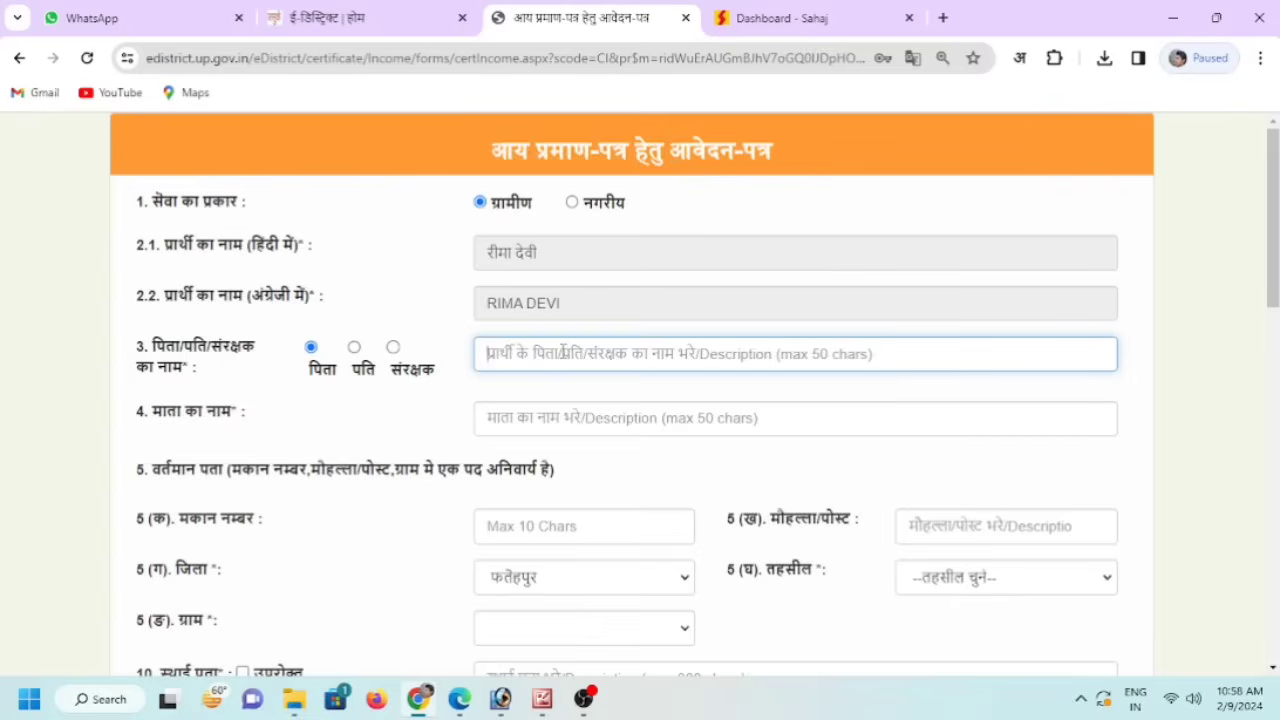
{"action": "type", "text": "Parmanan"}
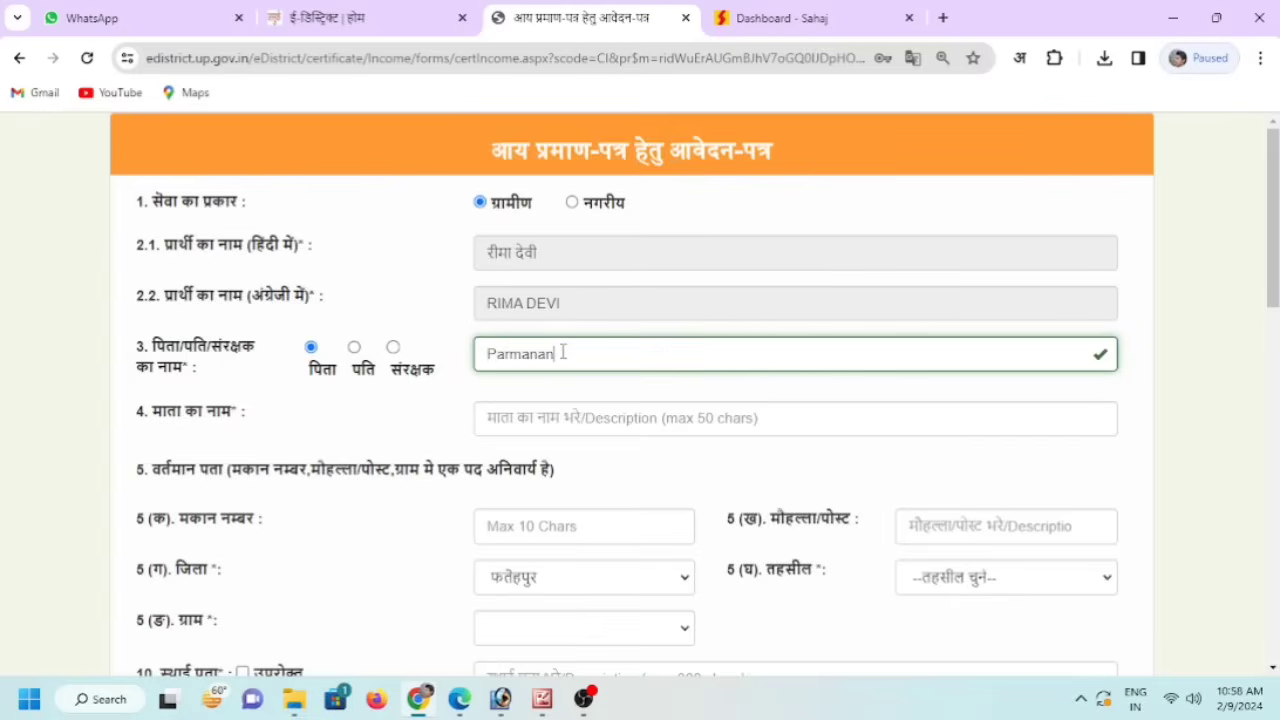
{"action": "type", "text": "d"}
{"action": "left_click", "coordinate": [525, 412]}
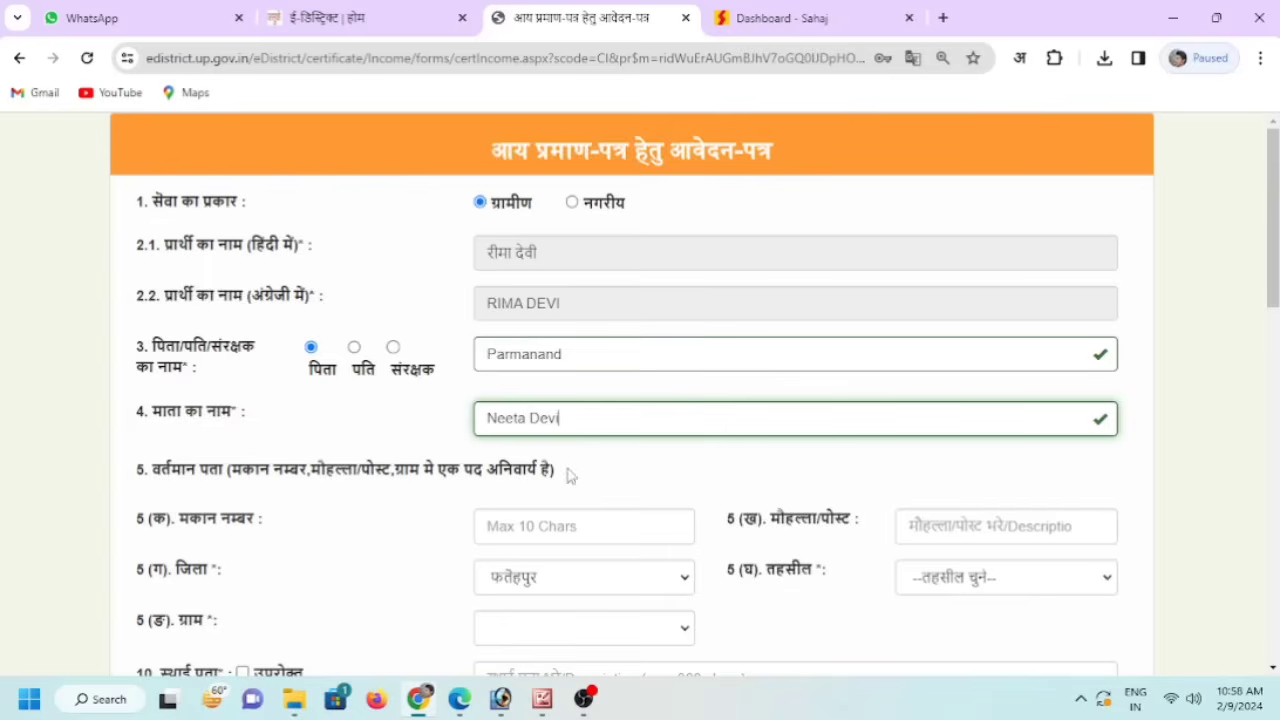
- Enter the house number and paste the locality and post office address
{"action": "left_click", "coordinate": [585, 525]}
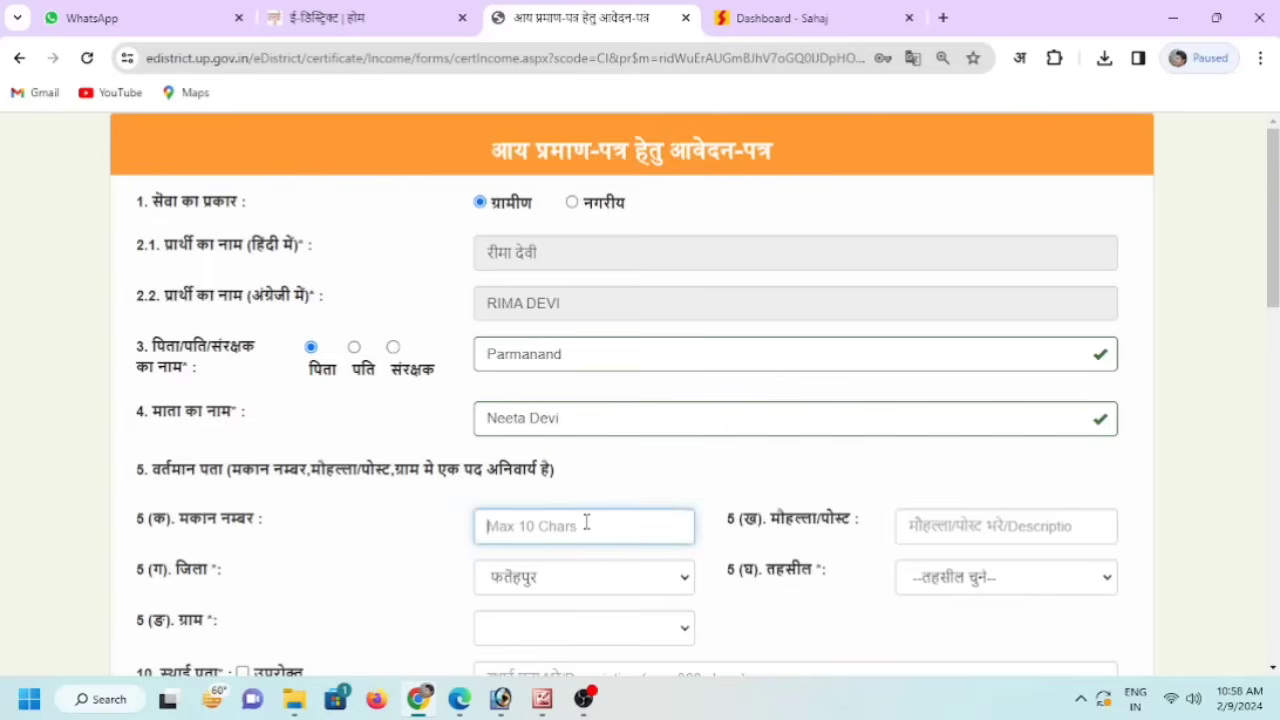
{"action": "type", "text": "0"}
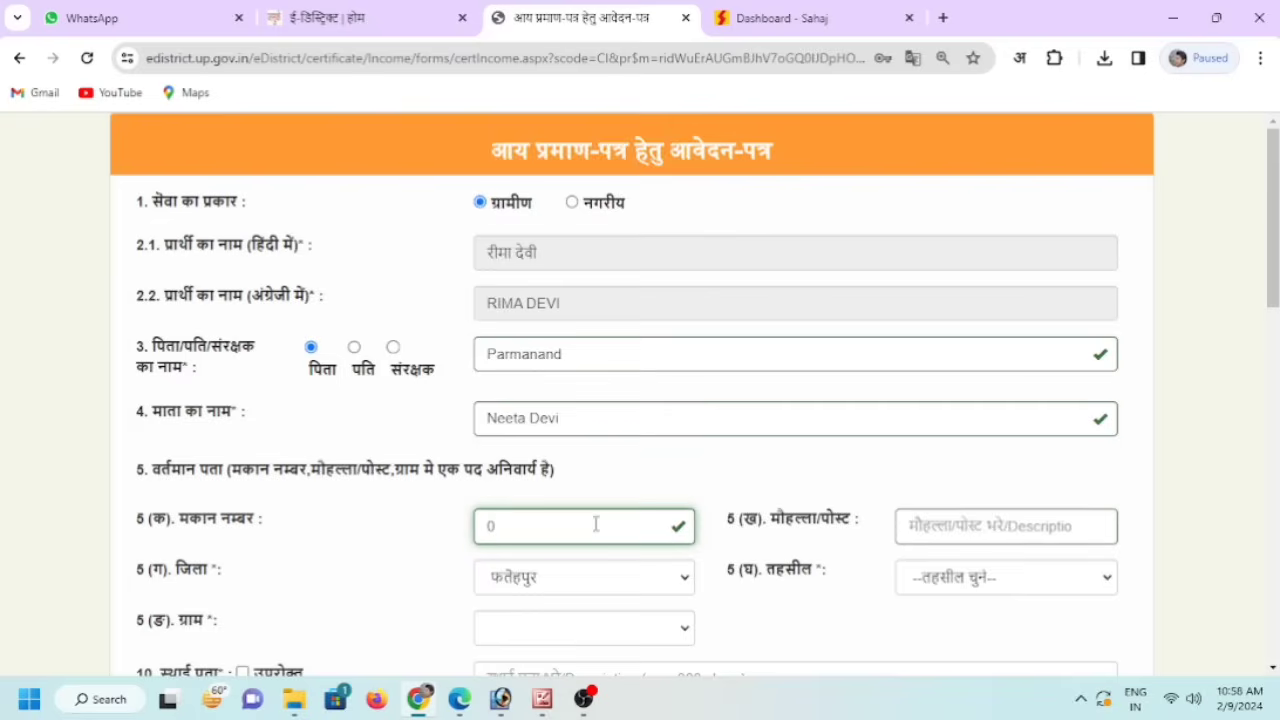
{"action": "left_click", "coordinate": [976, 520]}
{"action": "key", "text": "ctrl+v"}
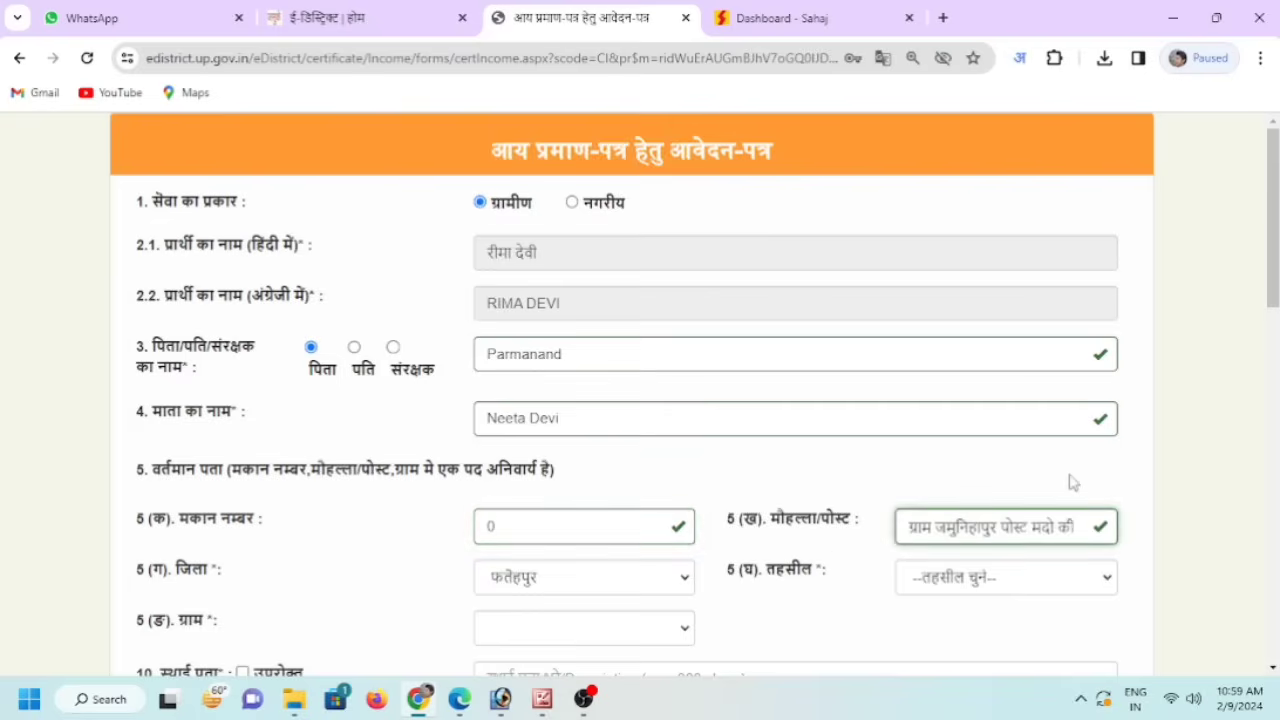
{"action": "key", "text": "BackSpace"}
{"action": "scroll", "coordinate": [648, 577], "scroll_direction": "down", "scroll_amount": 1}
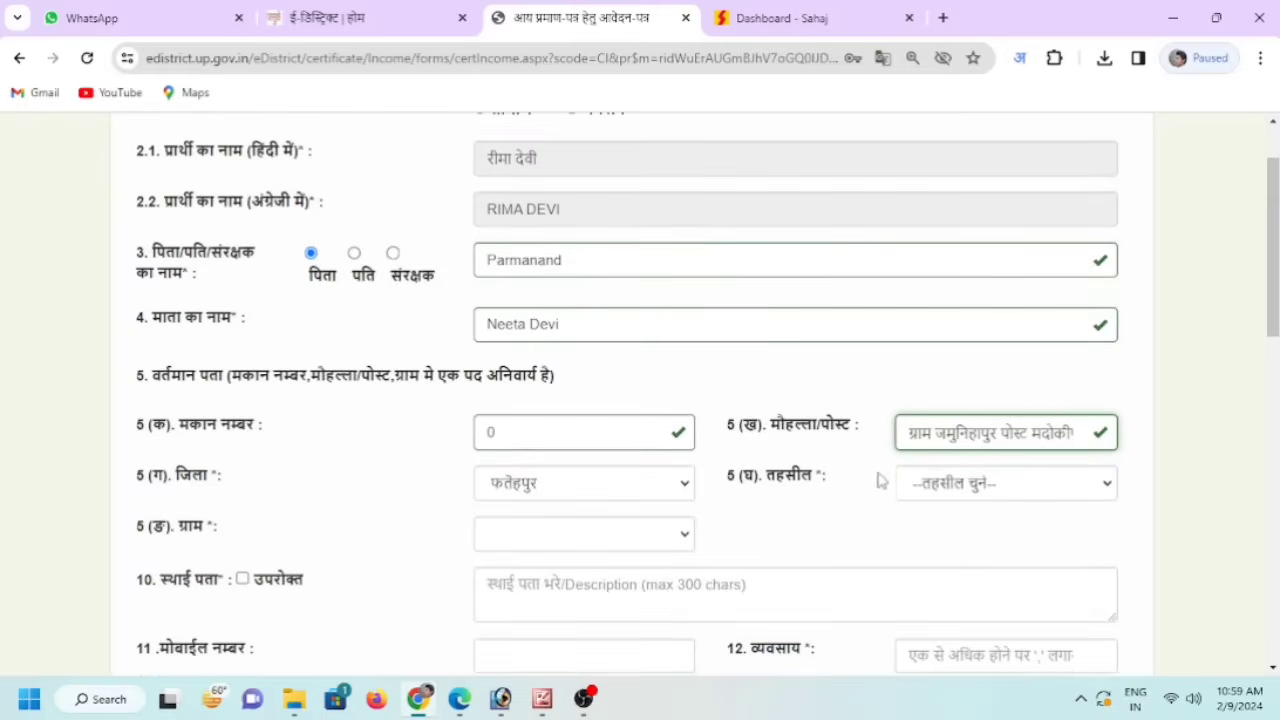
- Set tehsil बिन्दकी and village भाउपुर, and copy the current address to permanent address
{"action": "left_click", "coordinate": [945, 490]}
{"action": "left_click", "coordinate": [945, 532]}
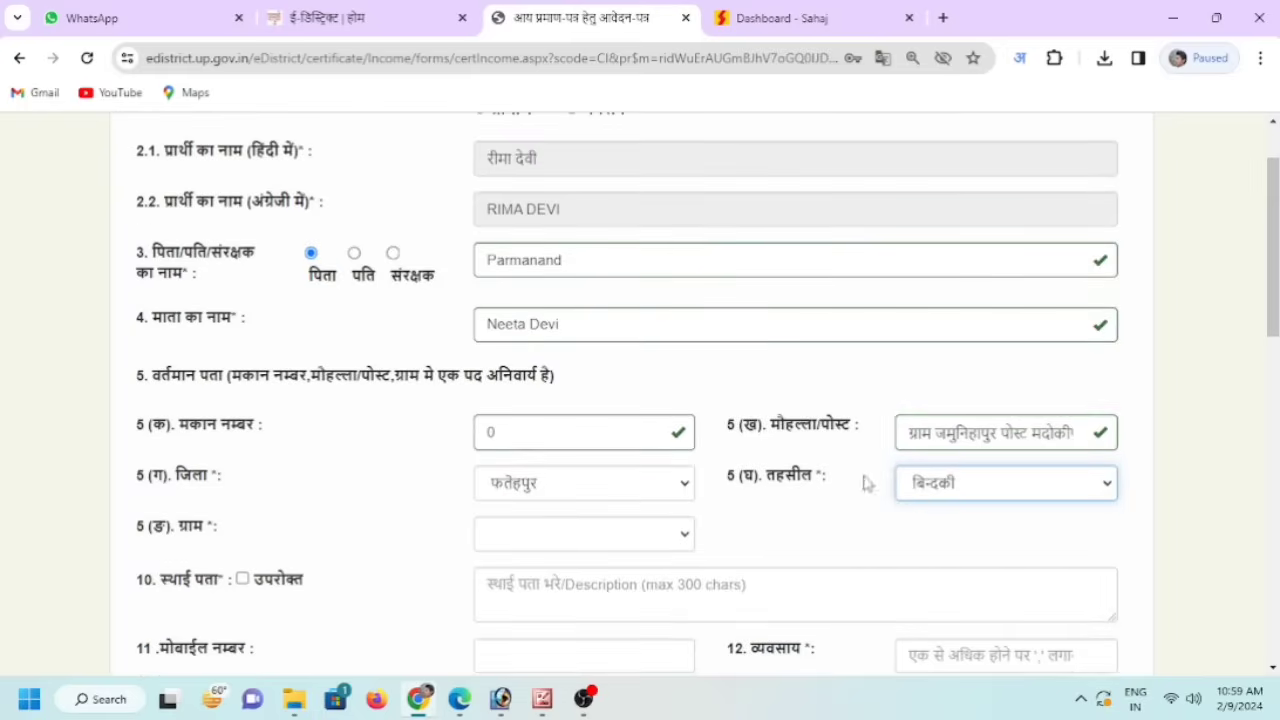
{"action": "scroll", "coordinate": [630, 490], "scroll_direction": "down", "scroll_amount": 1}
{"action": "scroll", "coordinate": [648, 444], "scroll_direction": "down", "scroll_amount": 2}
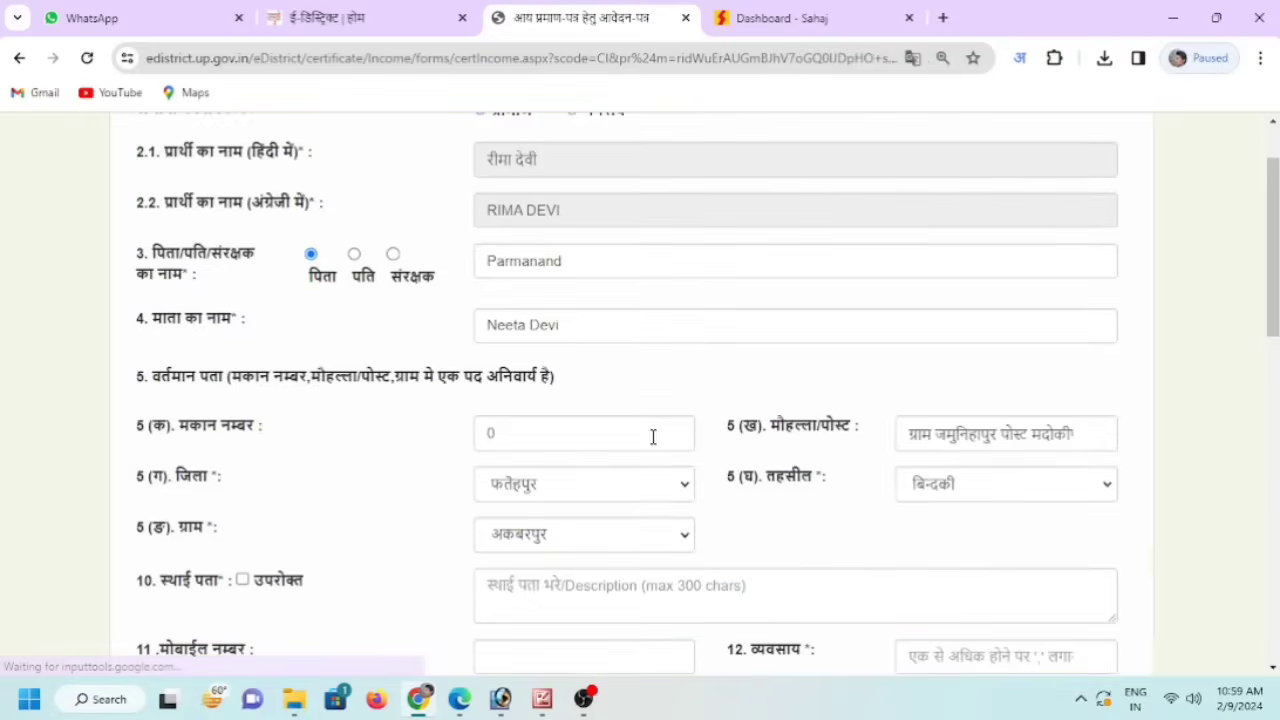
{"action": "left_click", "coordinate": [646, 452]}
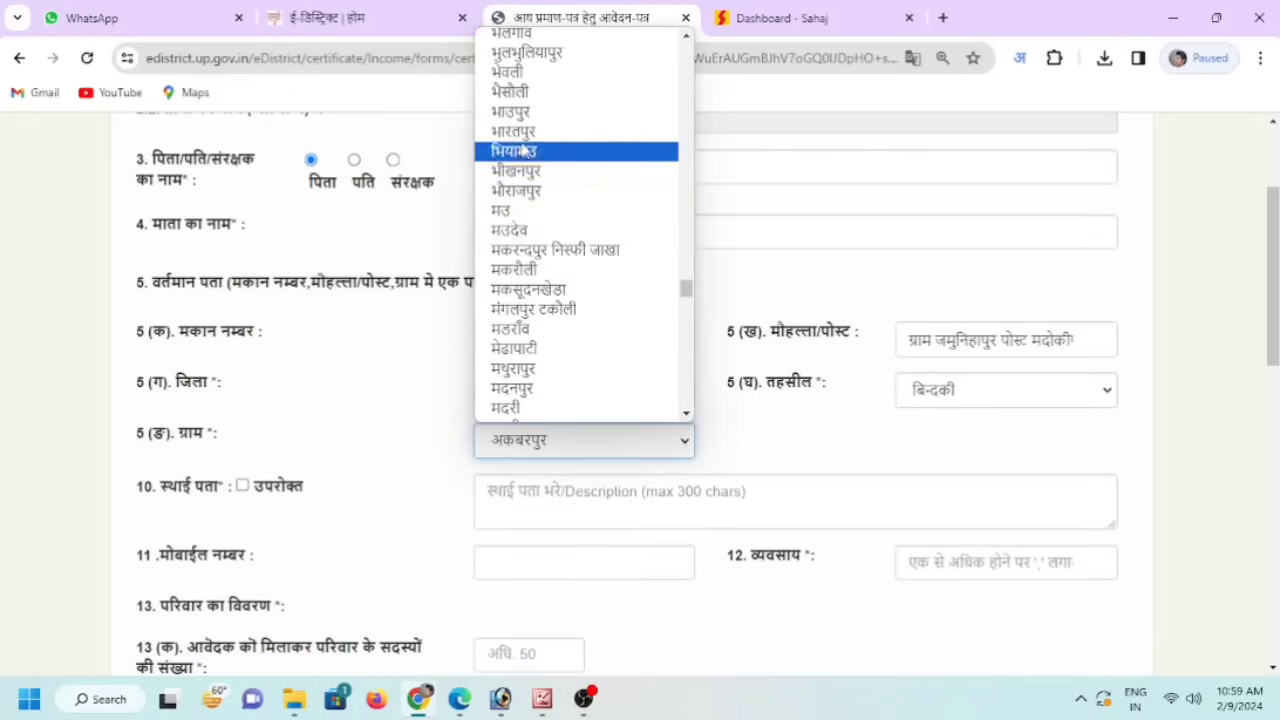
{"action": "left_click", "coordinate": [530, 118]}
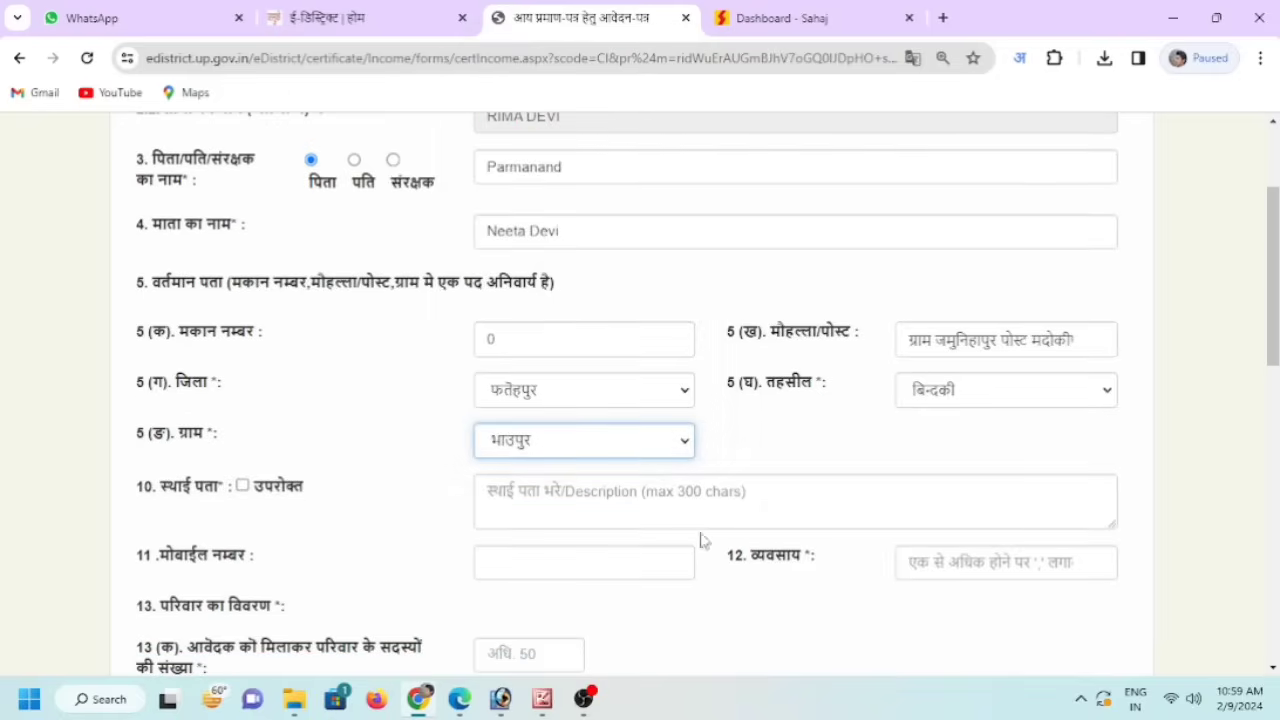
{"action": "left_click", "coordinate": [242, 486]}
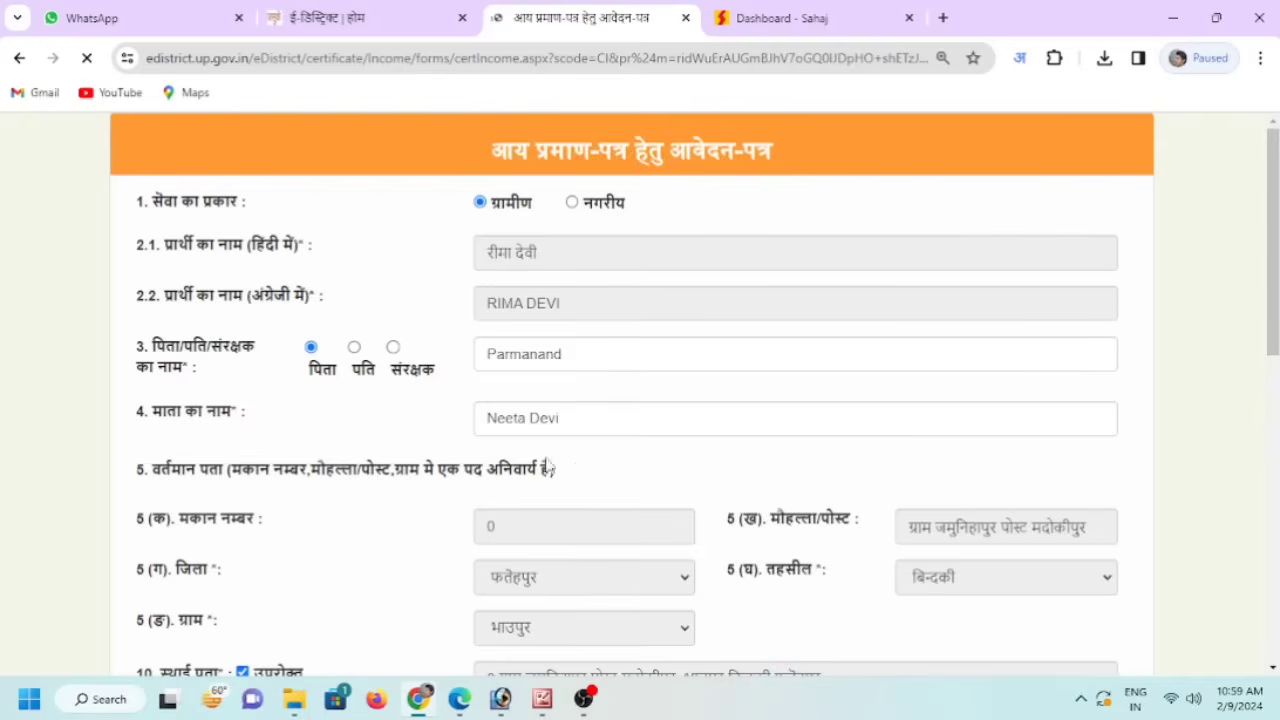
- Skip past the mobile number field and type krishi as the applicant's occupation
{"action": "scroll", "coordinate": [742, 490], "scroll_direction": "down", "scroll_amount": 2}
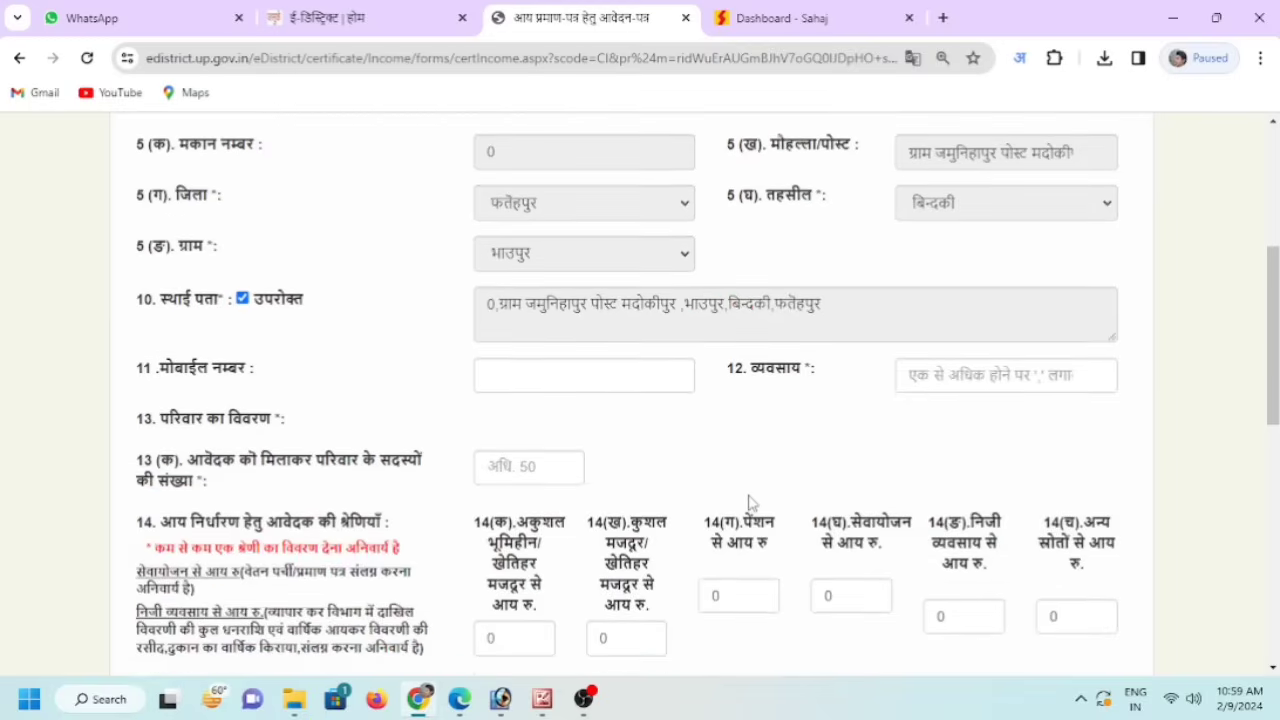
{"action": "scroll", "coordinate": [751, 440], "scroll_direction": "down", "scroll_amount": 1}
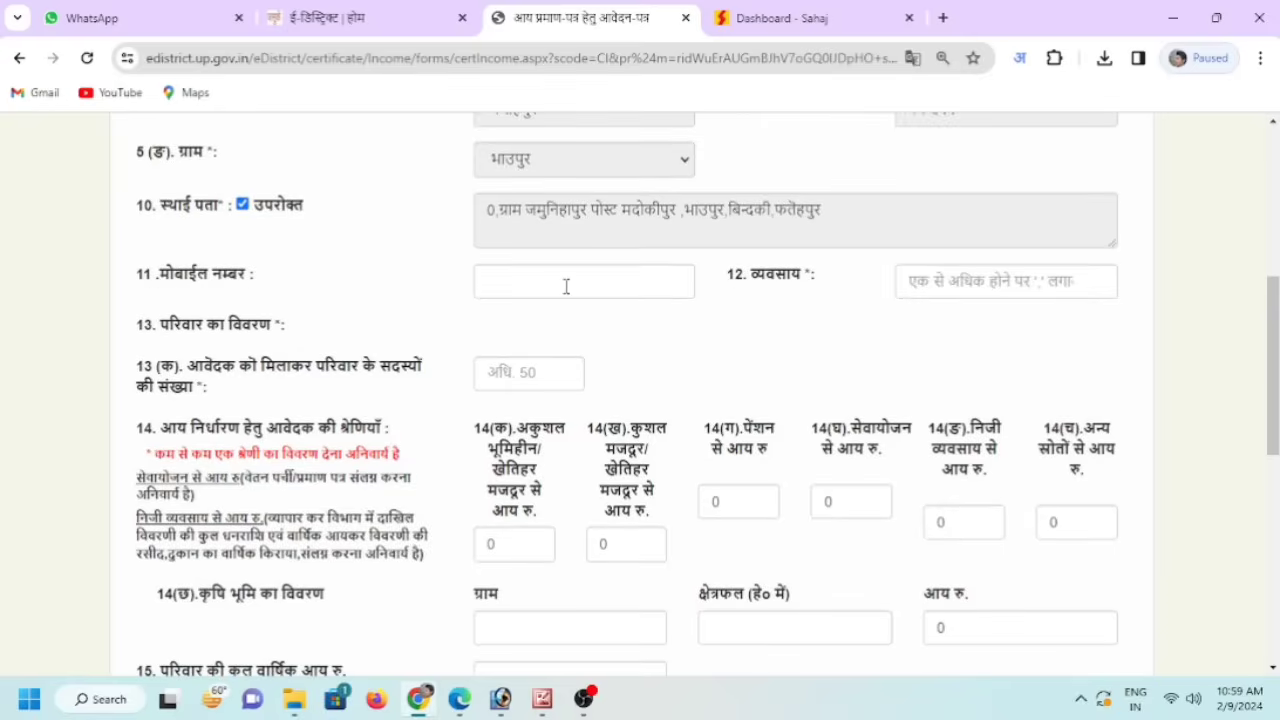
{"action": "left_click", "coordinate": [566, 285]}
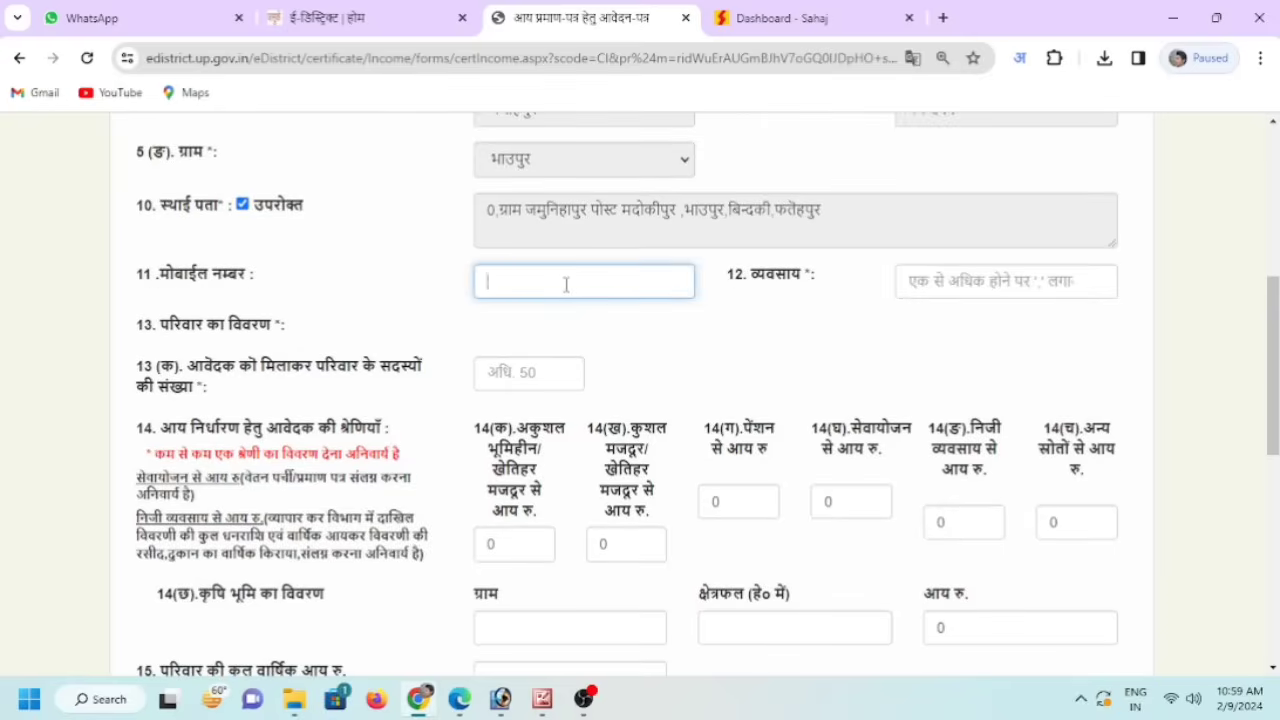
{"action": "left_click", "coordinate": [937, 284]}
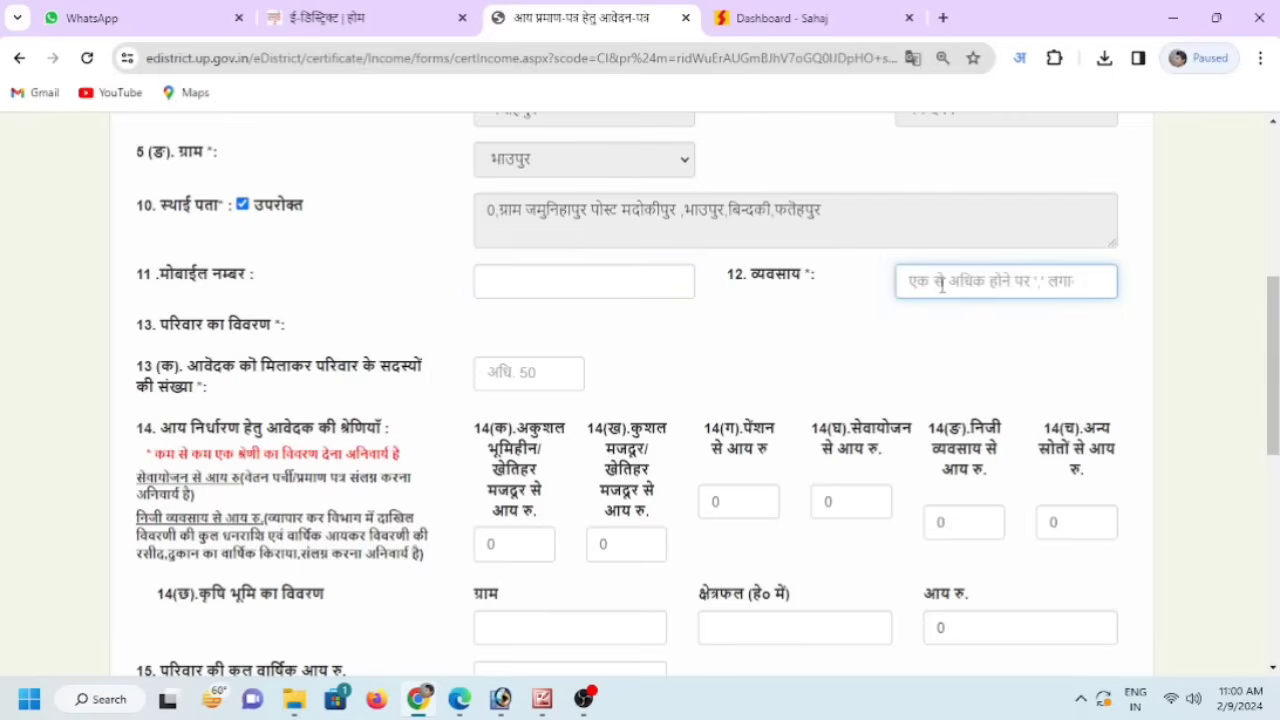
{"action": "type", "text": "krishi"}
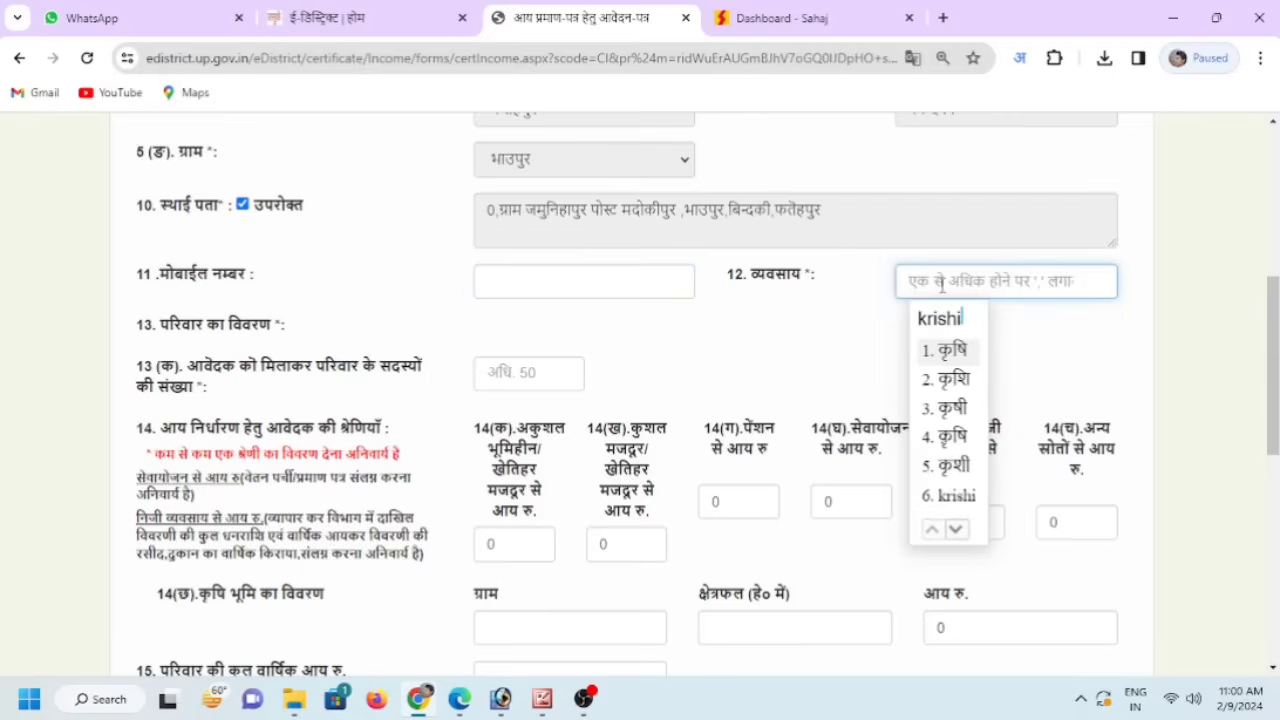
- Accept कृषि as occupation and set family members to 01, adding a member row
{"action": "left_click", "coordinate": [945, 352]}
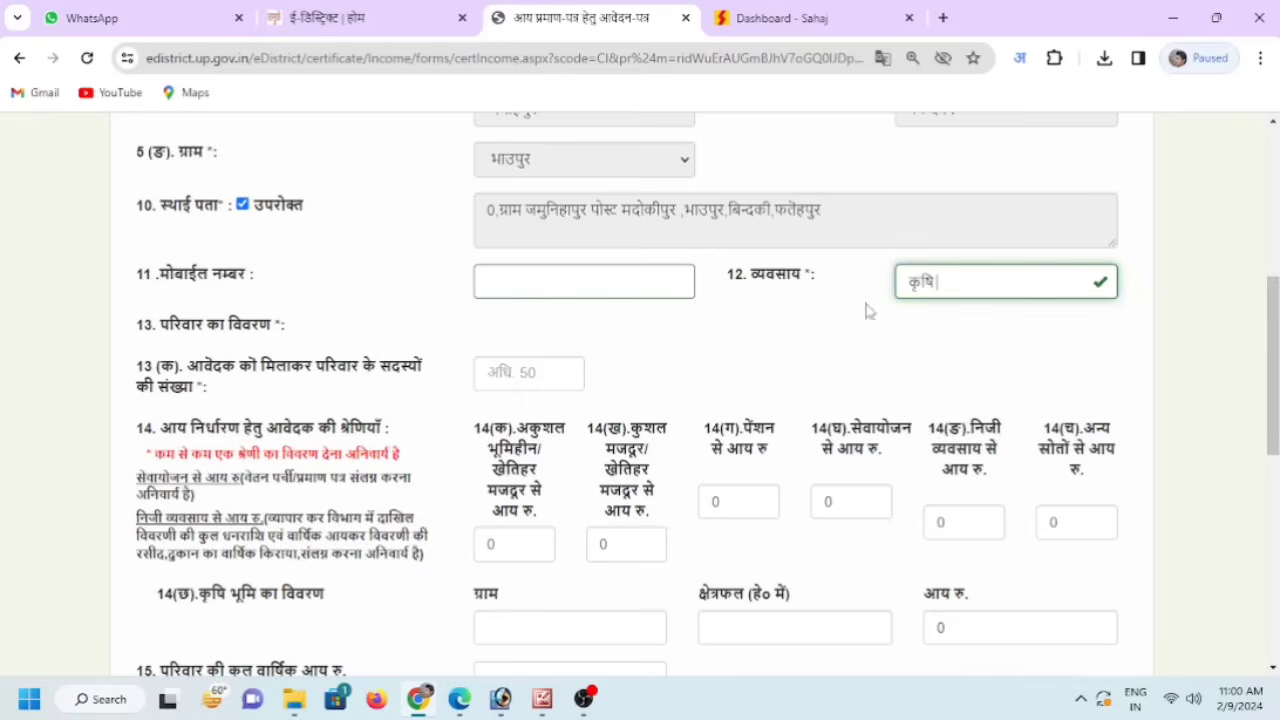
{"action": "left_click", "coordinate": [533, 380]}
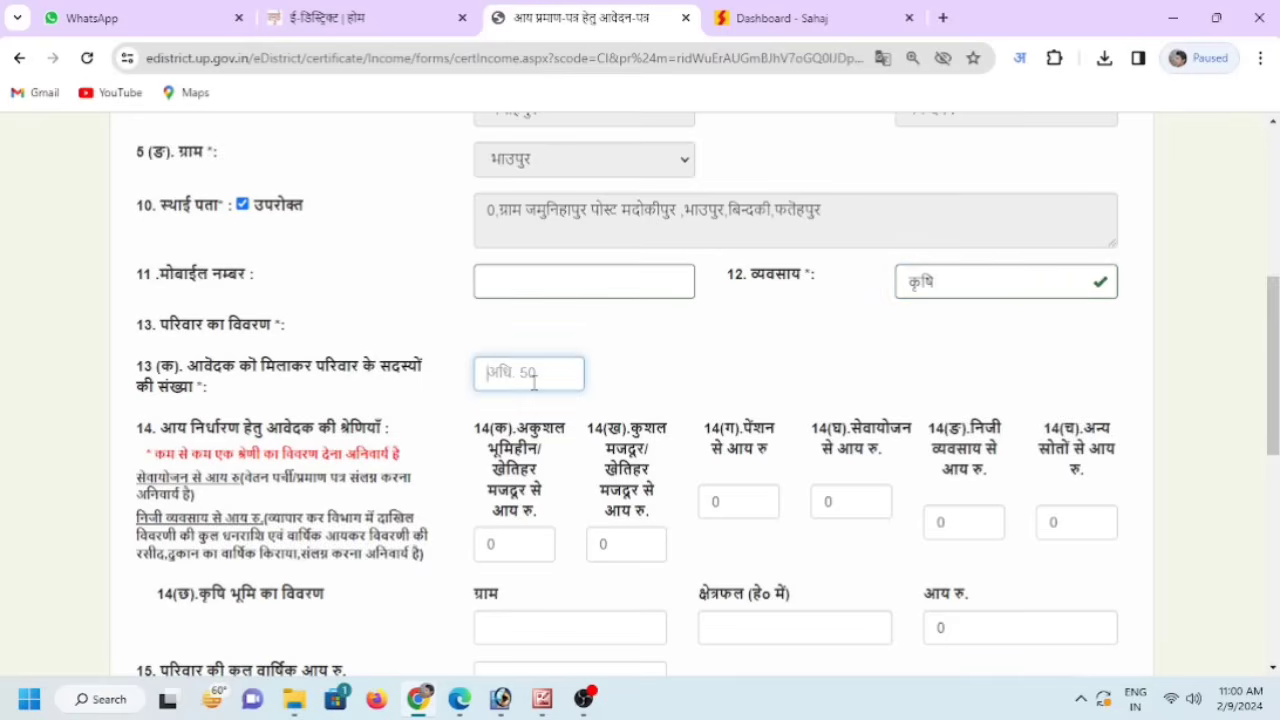
{"action": "type", "text": "01"}
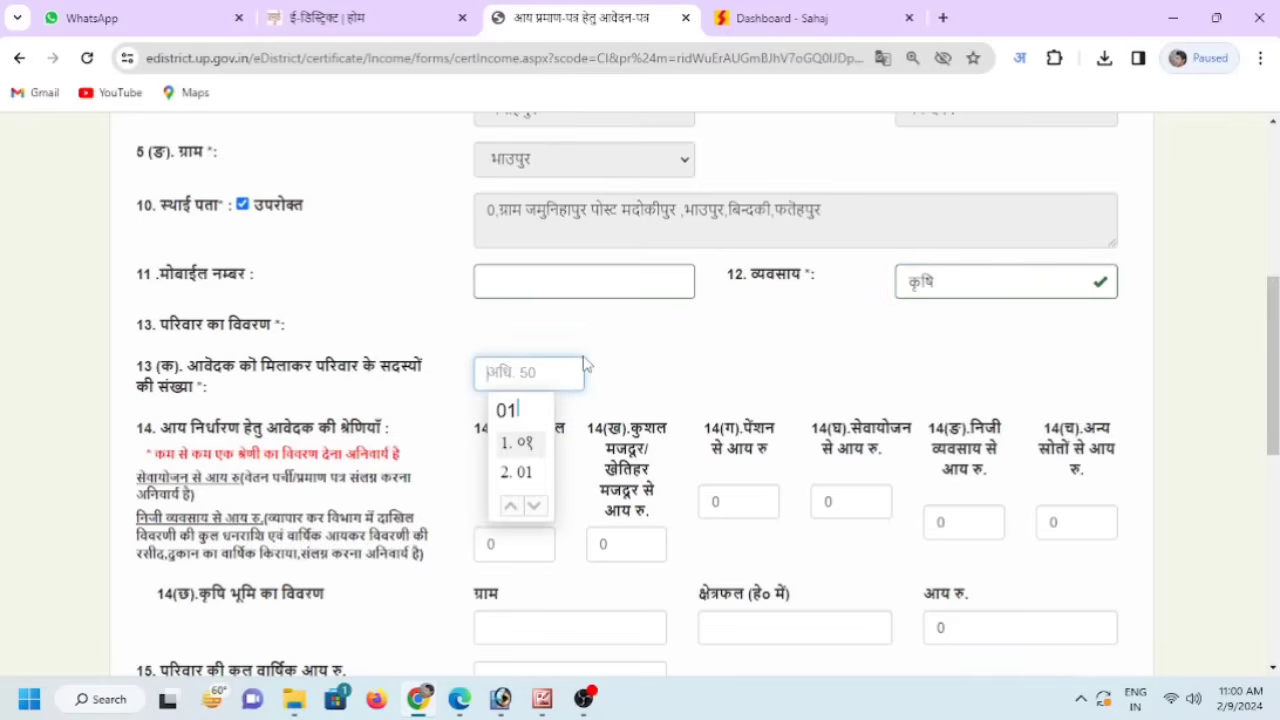
{"action": "left_click", "coordinate": [527, 476]}
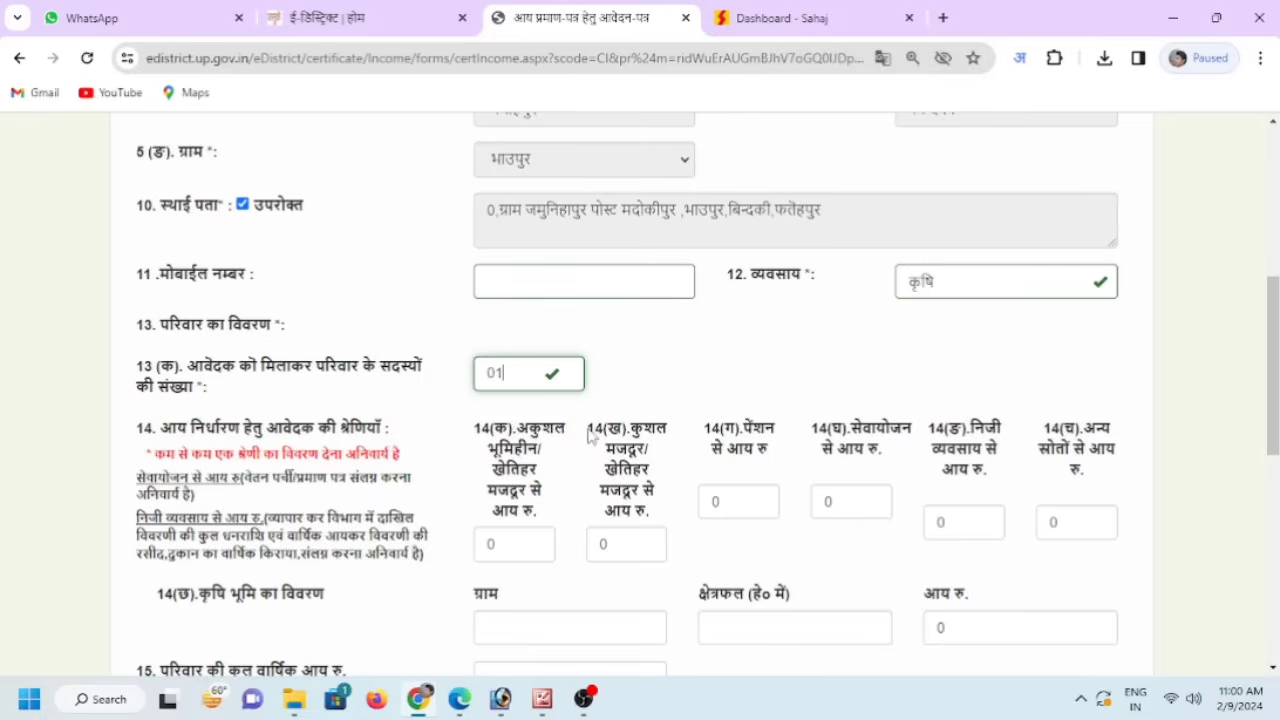
{"action": "key", "text": "Return"}
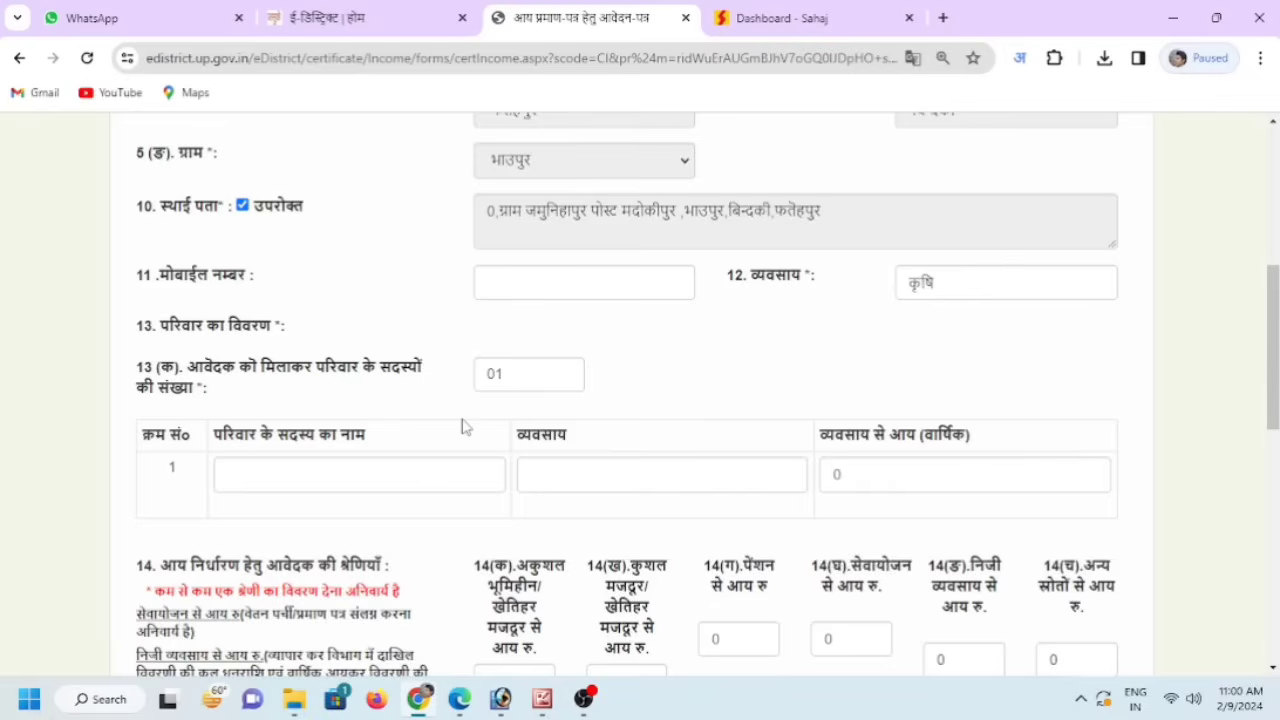
- Fill the member row with the father's name and occupation कृषि copied from above
{"action": "scroll", "coordinate": [527, 418], "scroll_direction": "up", "scroll_amount": 4}
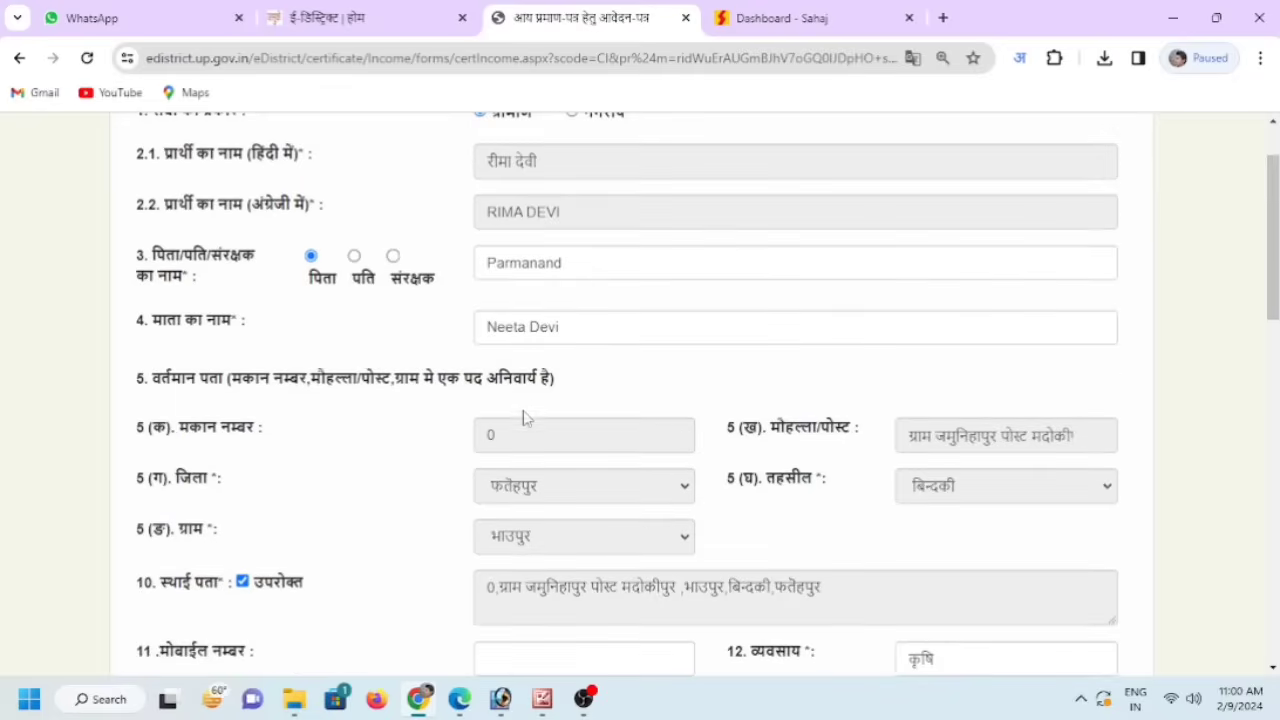
{"action": "left_click_drag", "start_coordinate": [572, 262], "coordinate": [481, 281]}
{"action": "key", "text": "ctrl+c"}
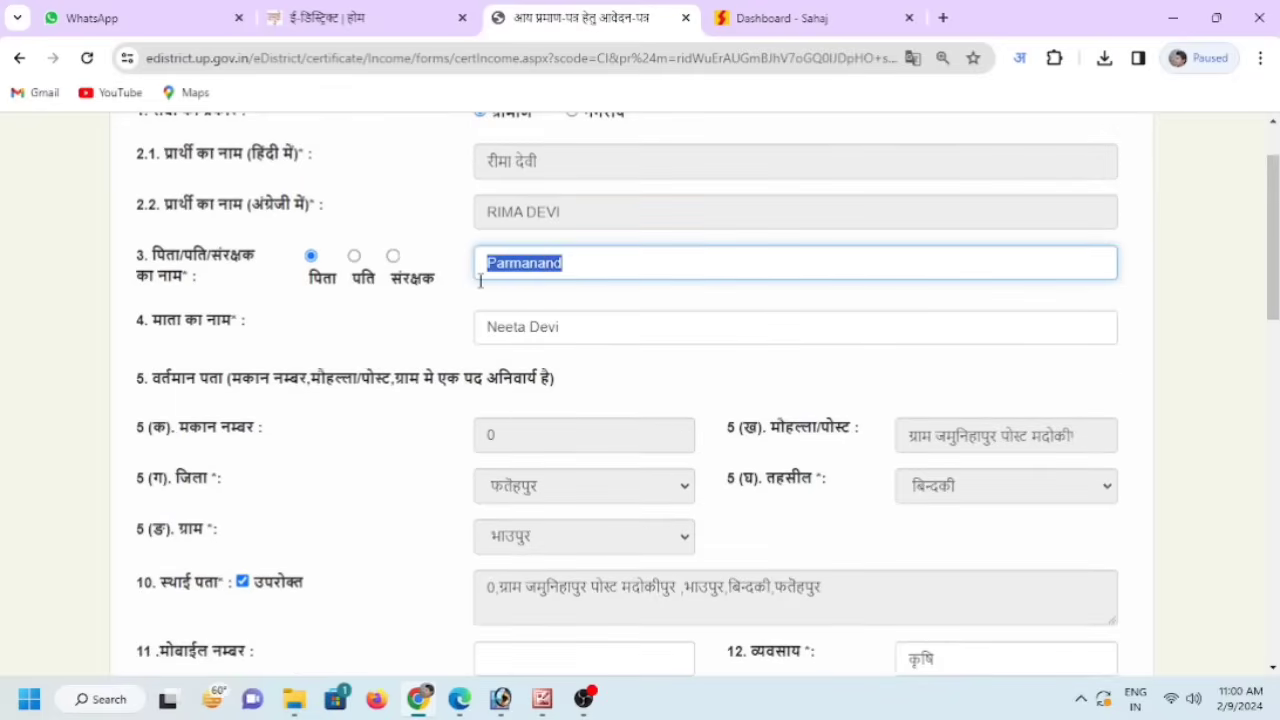
{"action": "scroll", "coordinate": [694, 374], "scroll_direction": "down", "scroll_amount": 4}
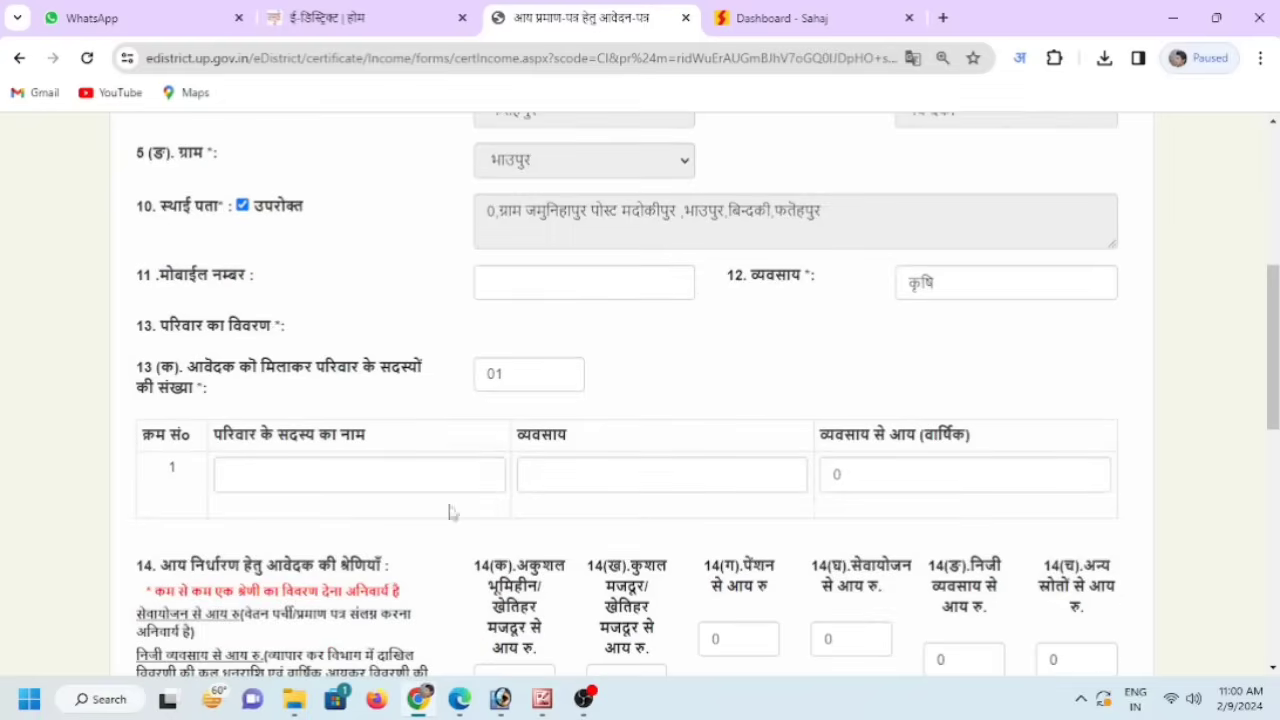
{"action": "left_click", "coordinate": [298, 483]}
{"action": "key", "text": "ctrl+v"}
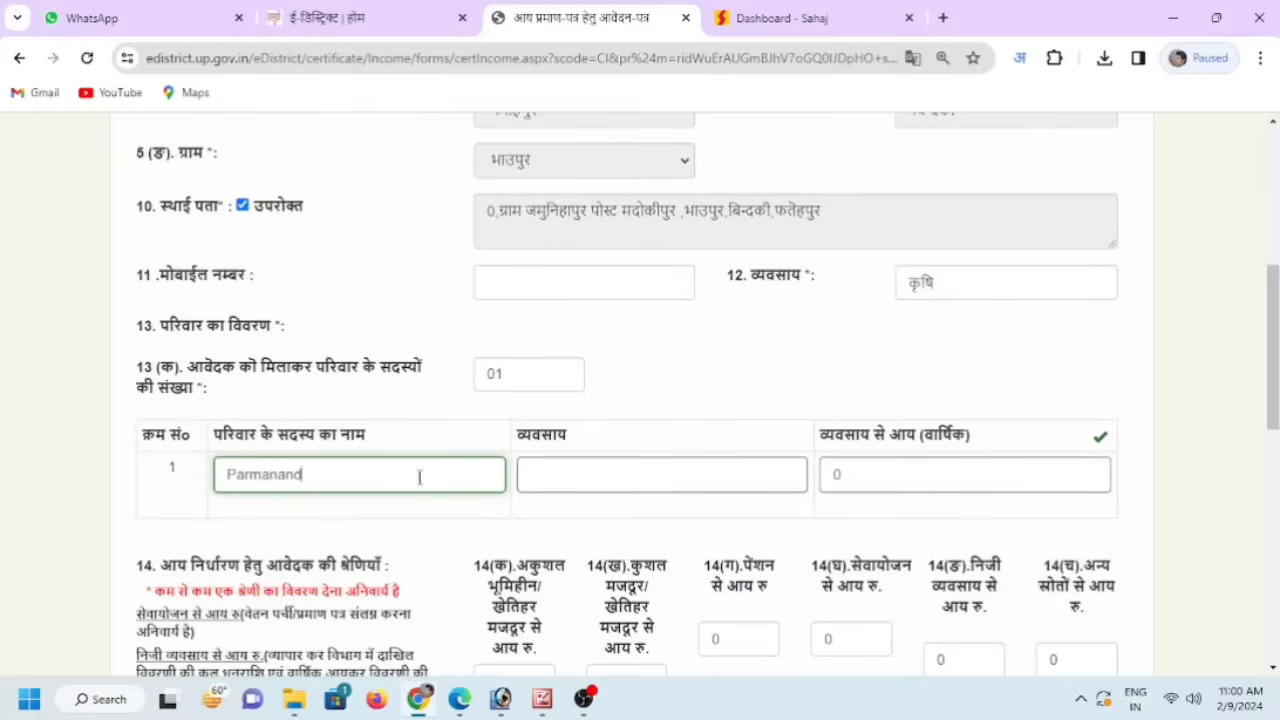
{"action": "left_click", "coordinate": [597, 471]}
{"action": "left_click_drag", "start_coordinate": [939, 282], "coordinate": [905, 288]}
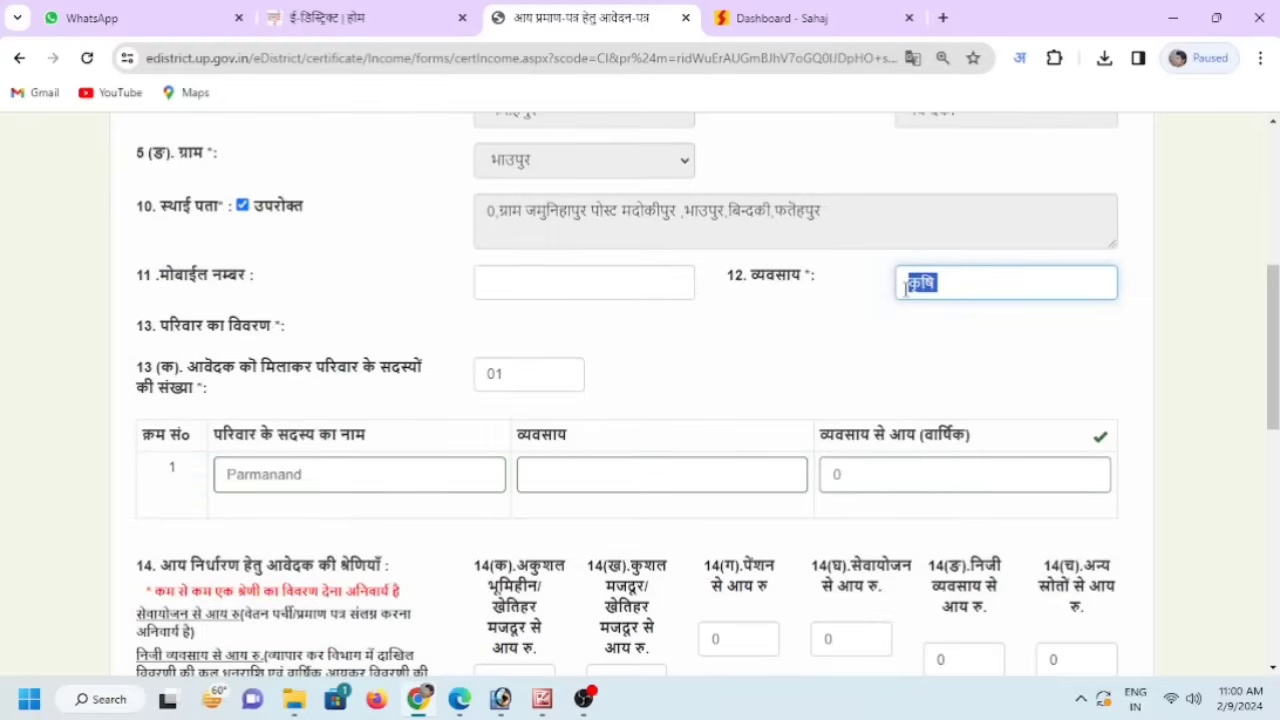
{"action": "key", "text": "ctrl+c"}
{"action": "left_click", "coordinate": [634, 471]}
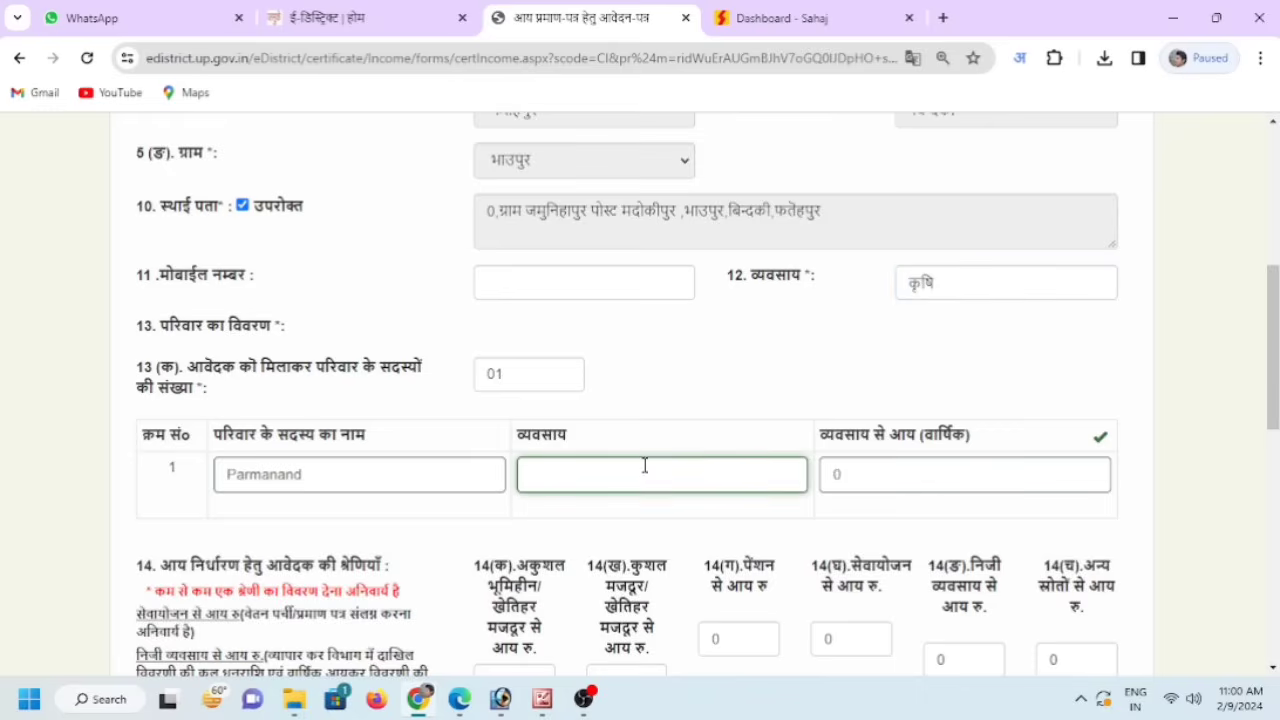
{"action": "key", "text": "ctrl+v"}
- Enter 18000 as the family member's annual income
{"action": "left_click", "coordinate": [875, 466]}
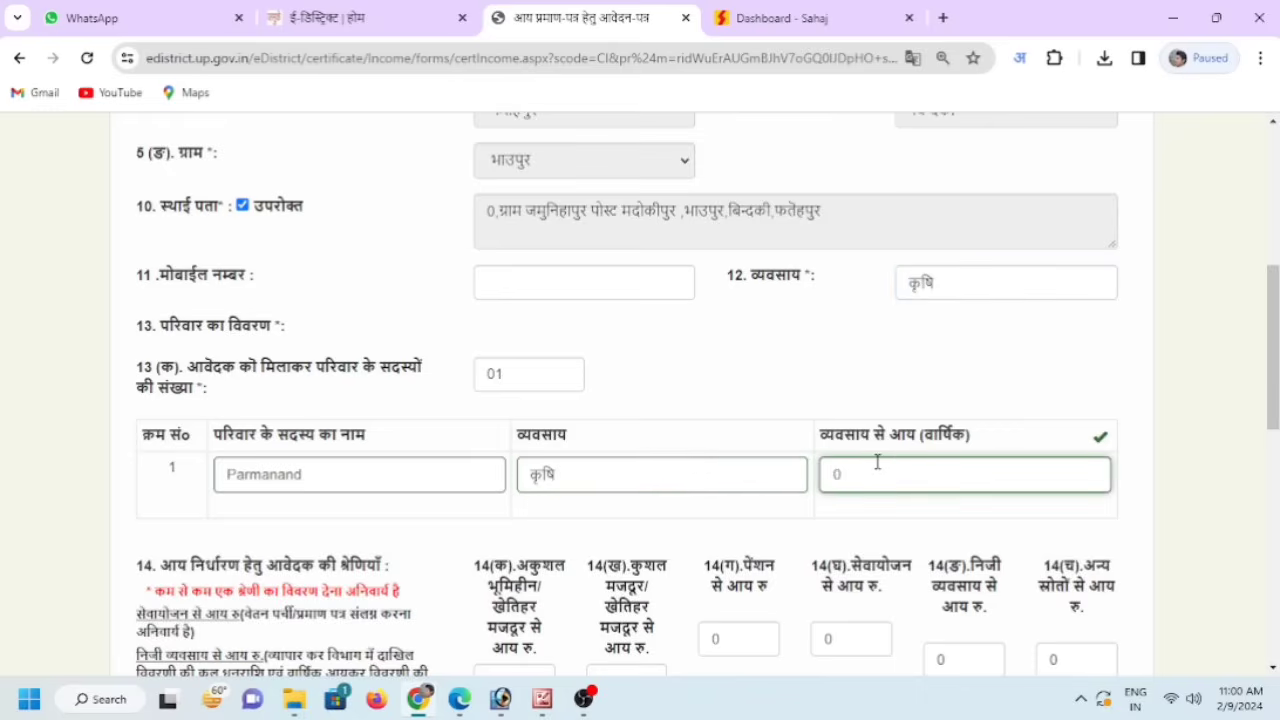
{"action": "type", "text": "4200"}
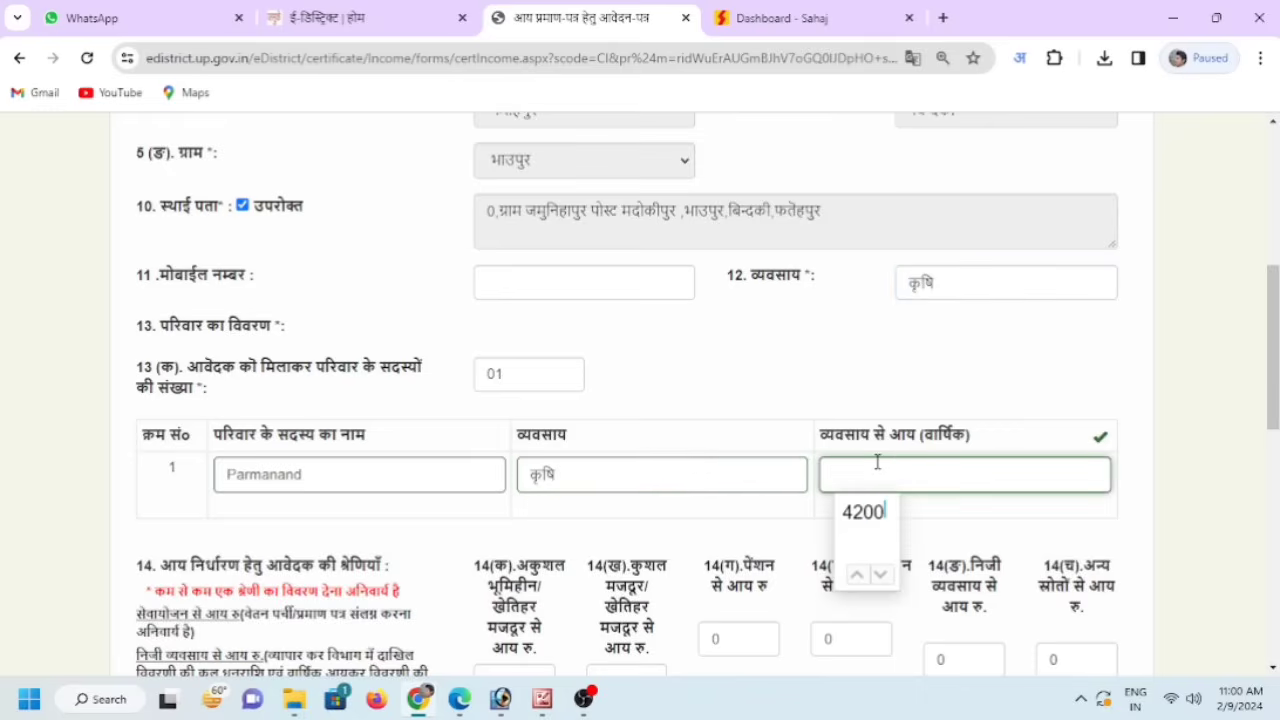
{"action": "key", "text": "BackSpace"}
{"action": "key", "text": "BackSpace"}
{"action": "key", "text": "BackSpace"}
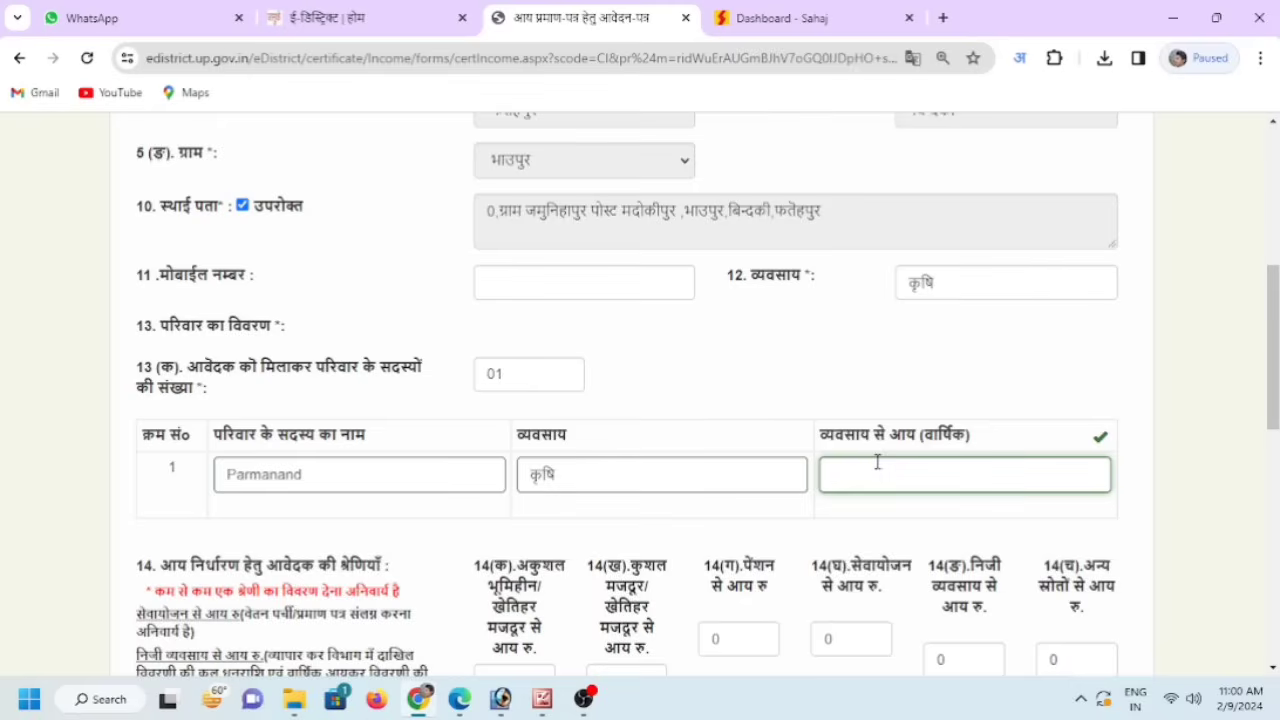
{"action": "type", "text": "18000"}
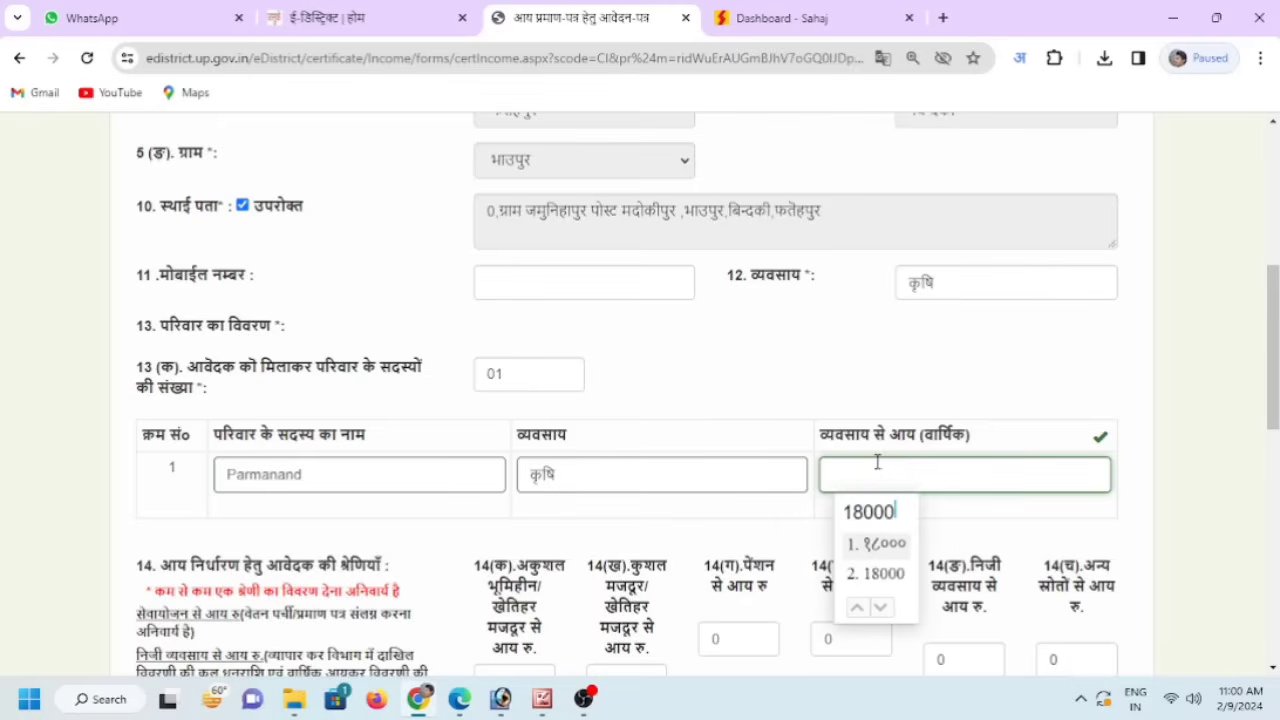
{"action": "left_click", "coordinate": [890, 576]}
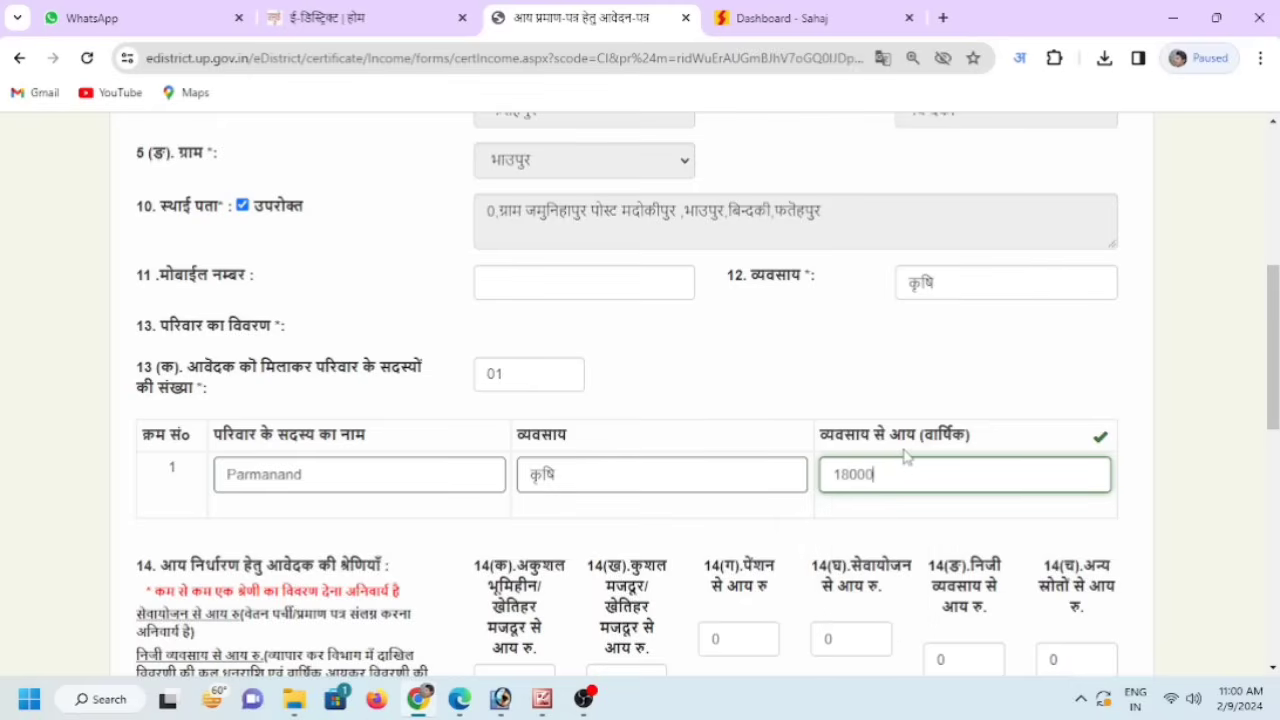
{"action": "scroll", "coordinate": [905, 456], "scroll_direction": "down", "scroll_amount": 2}
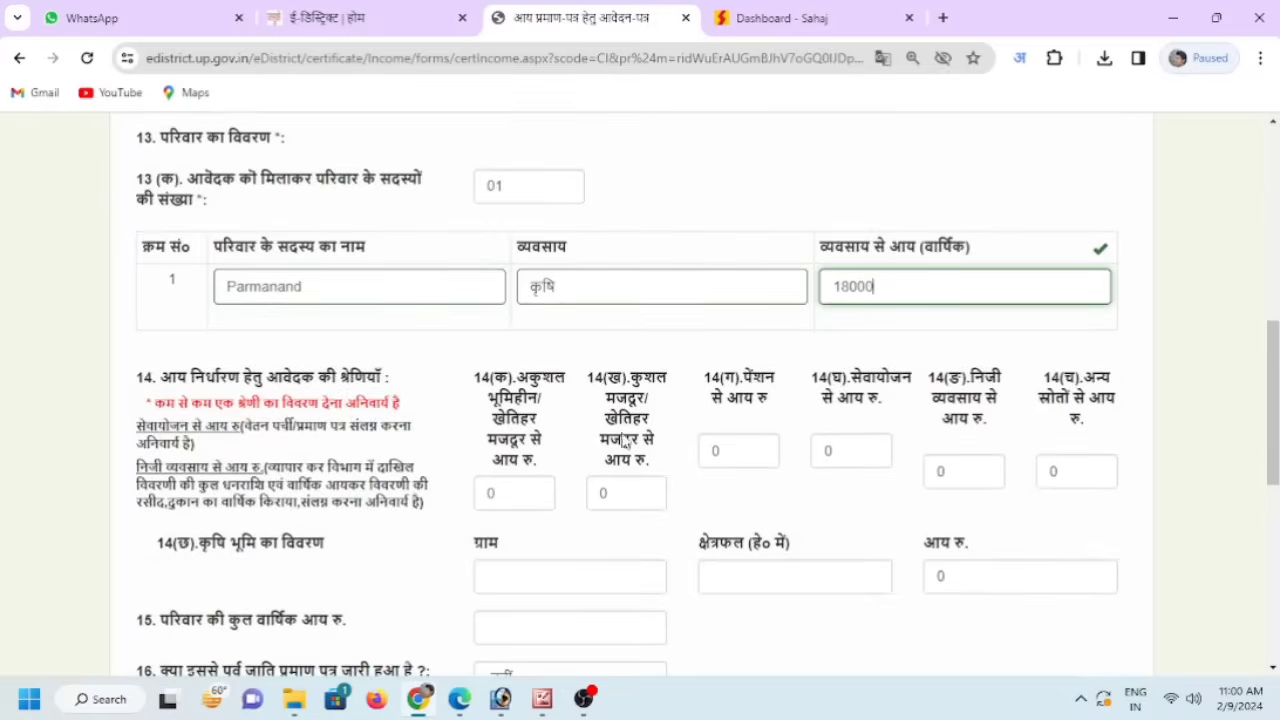
- Enter 500 as income from other sources and 18500 as total family annual income
{"action": "left_click", "coordinate": [1082, 482]}
{"action": "type", "text": "5"}
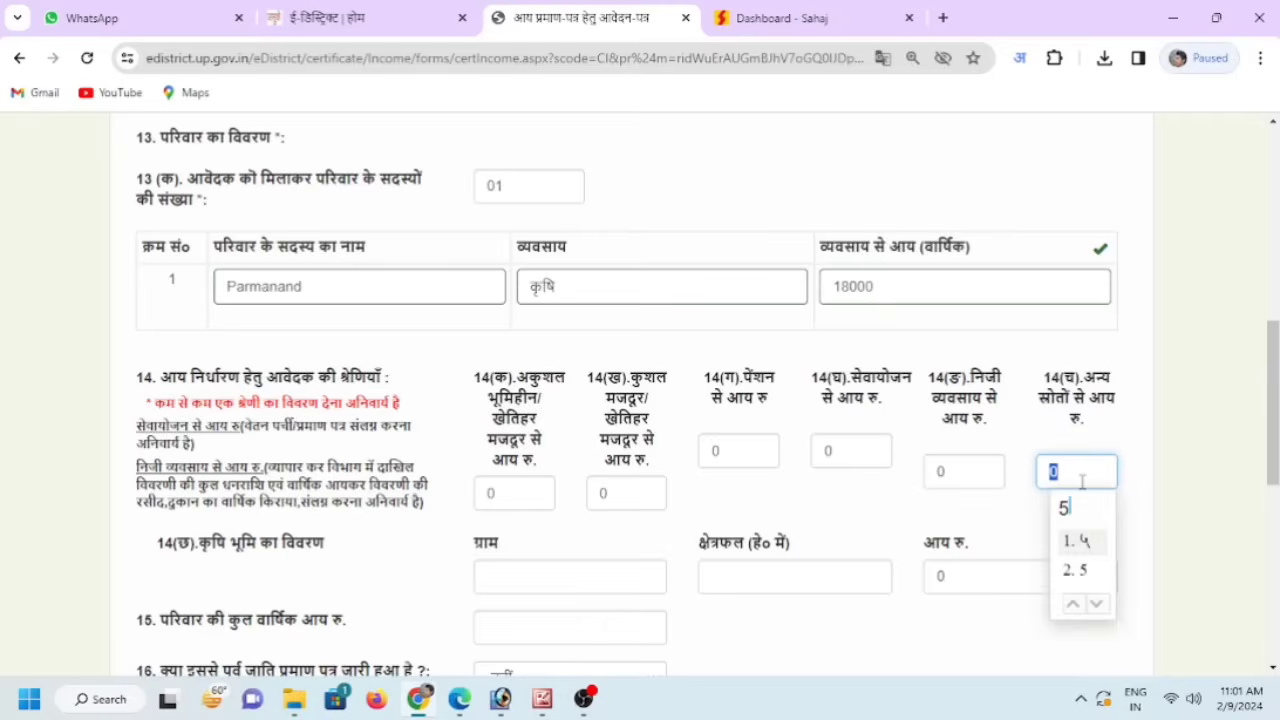
{"action": "type", "text": "00"}
{"action": "left_click", "coordinate": [1078, 570]}
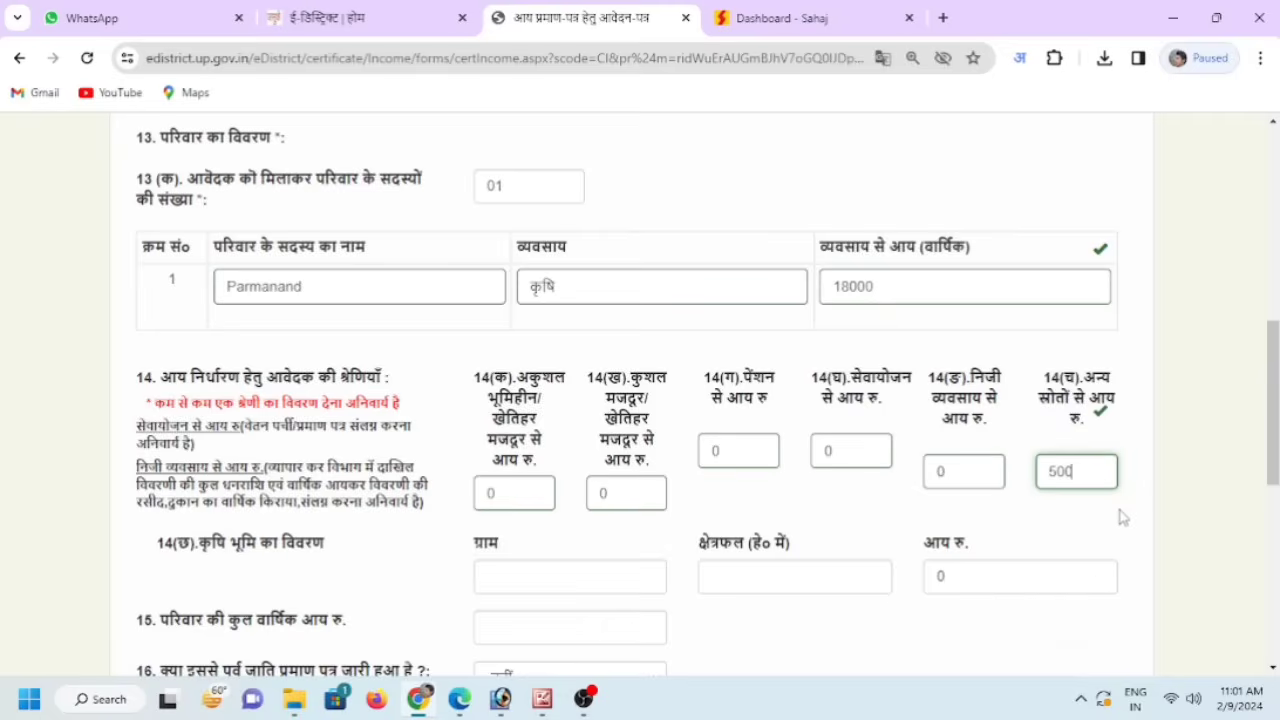
{"action": "scroll", "coordinate": [1094, 508], "scroll_direction": "down", "scroll_amount": 1}
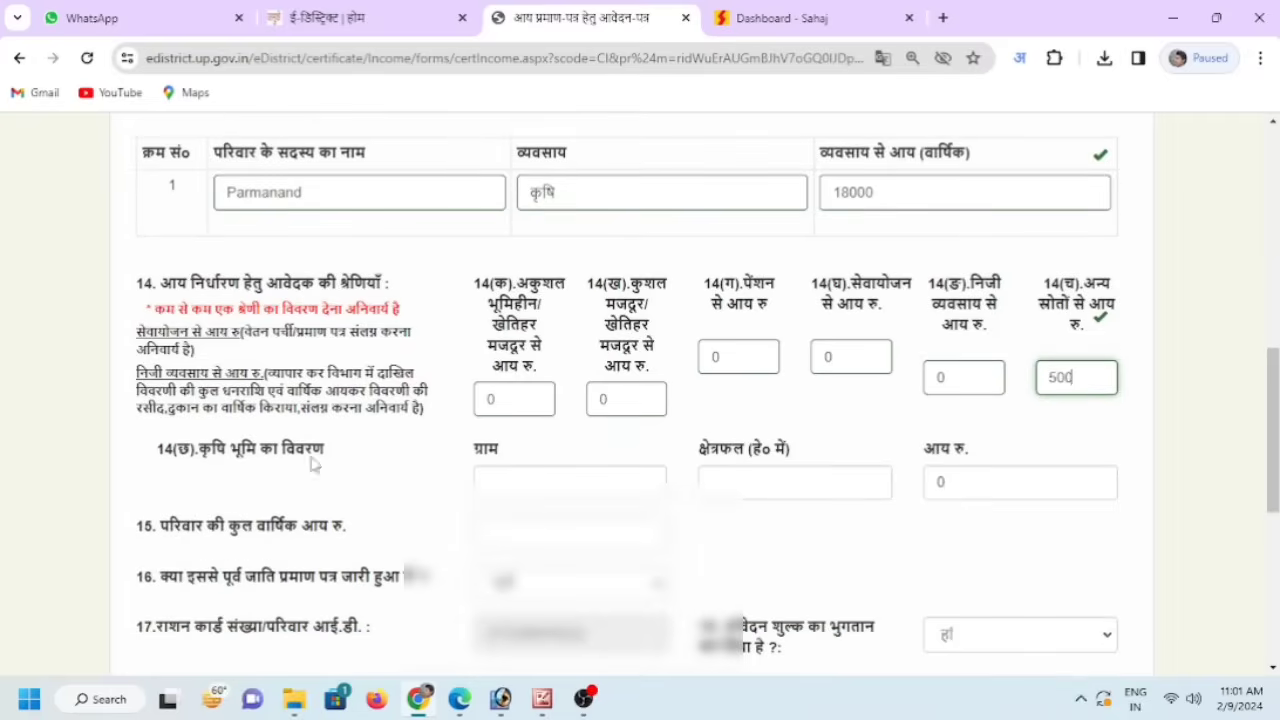
{"action": "scroll", "coordinate": [856, 525], "scroll_direction": "down", "scroll_amount": 1}
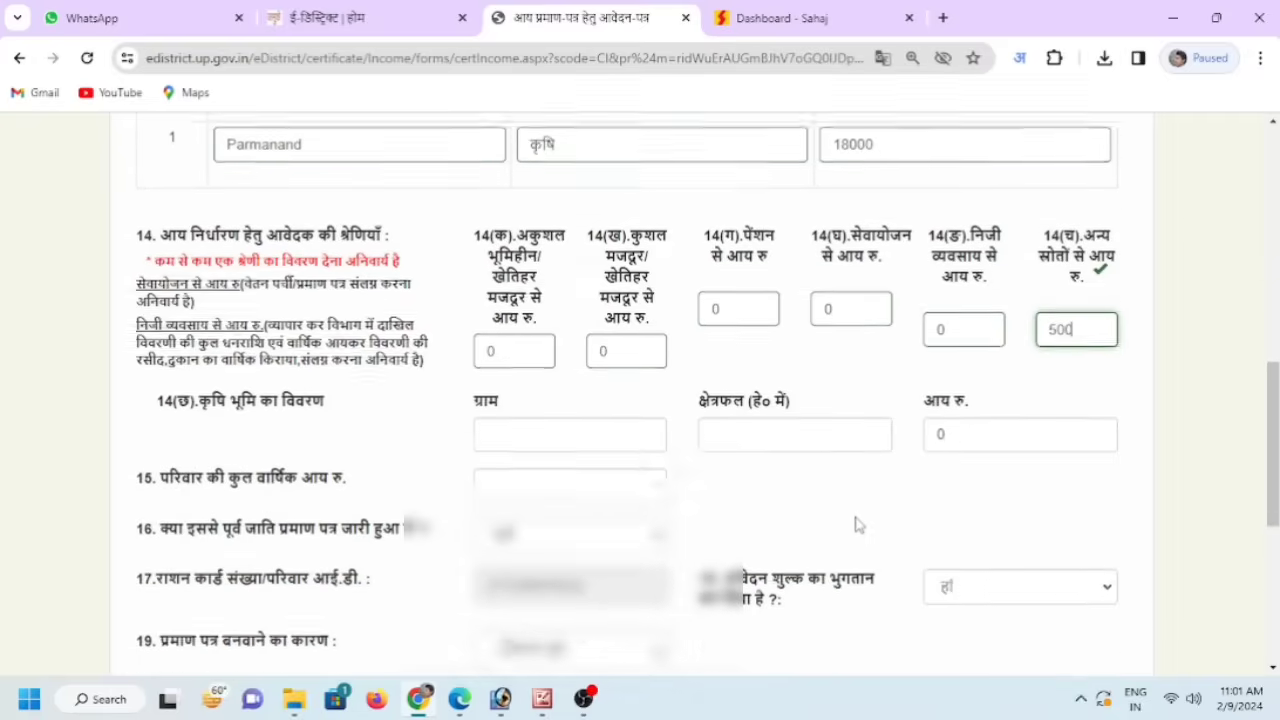
{"action": "left_click", "coordinate": [572, 450]}
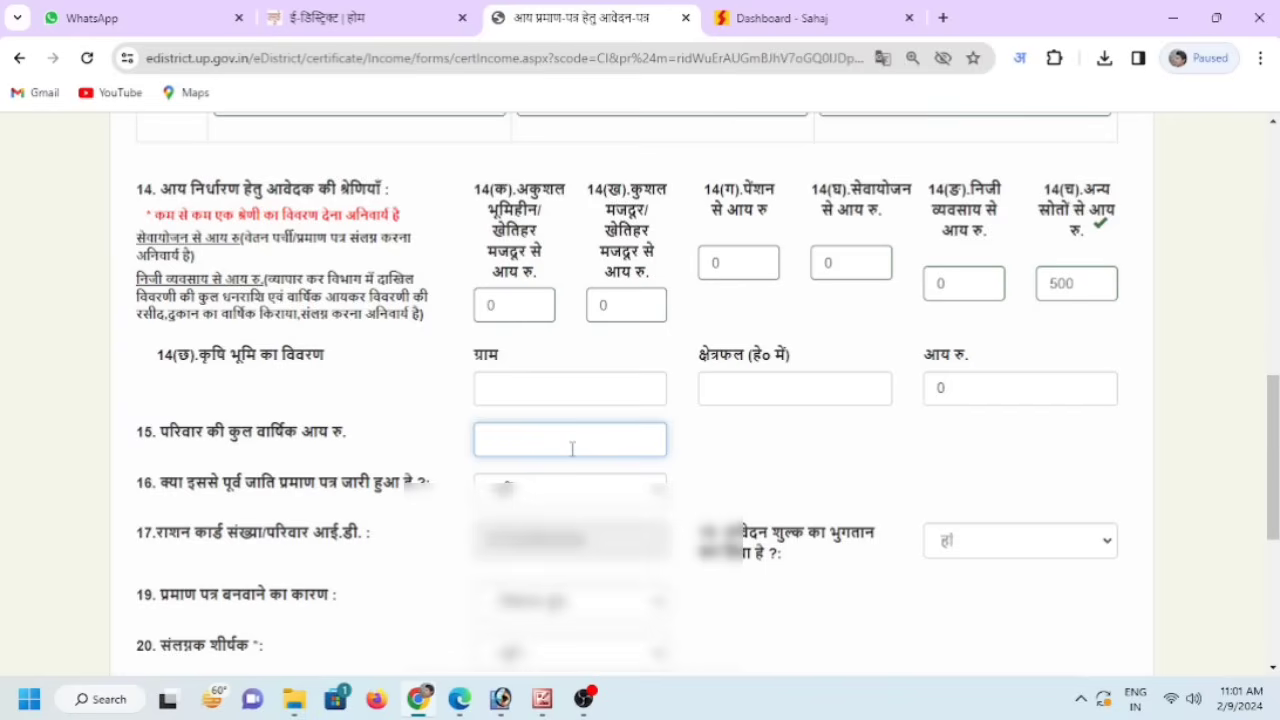
{"action": "left_click", "coordinate": [572, 450]}
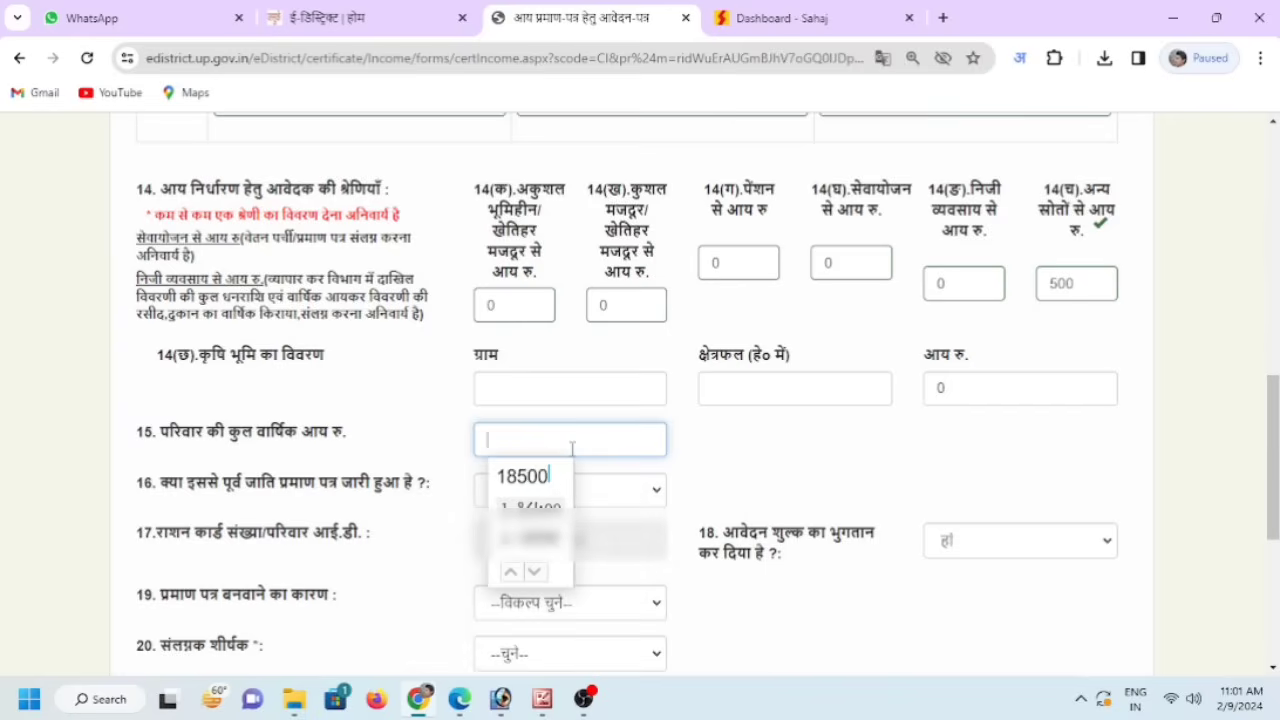
{"action": "key", "text": "Return"}
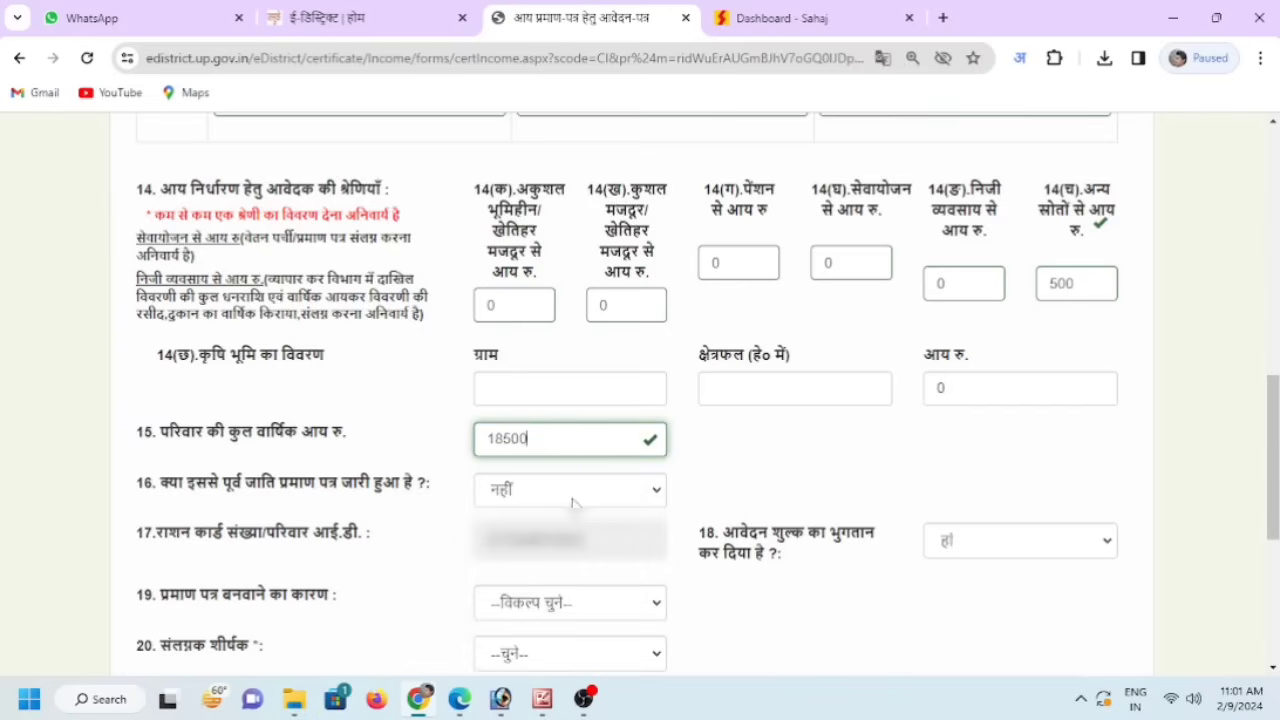
- Keep नहीं for the earlier-certificate question and check the ration card number field
{"action": "left_click", "coordinate": [580, 494]}
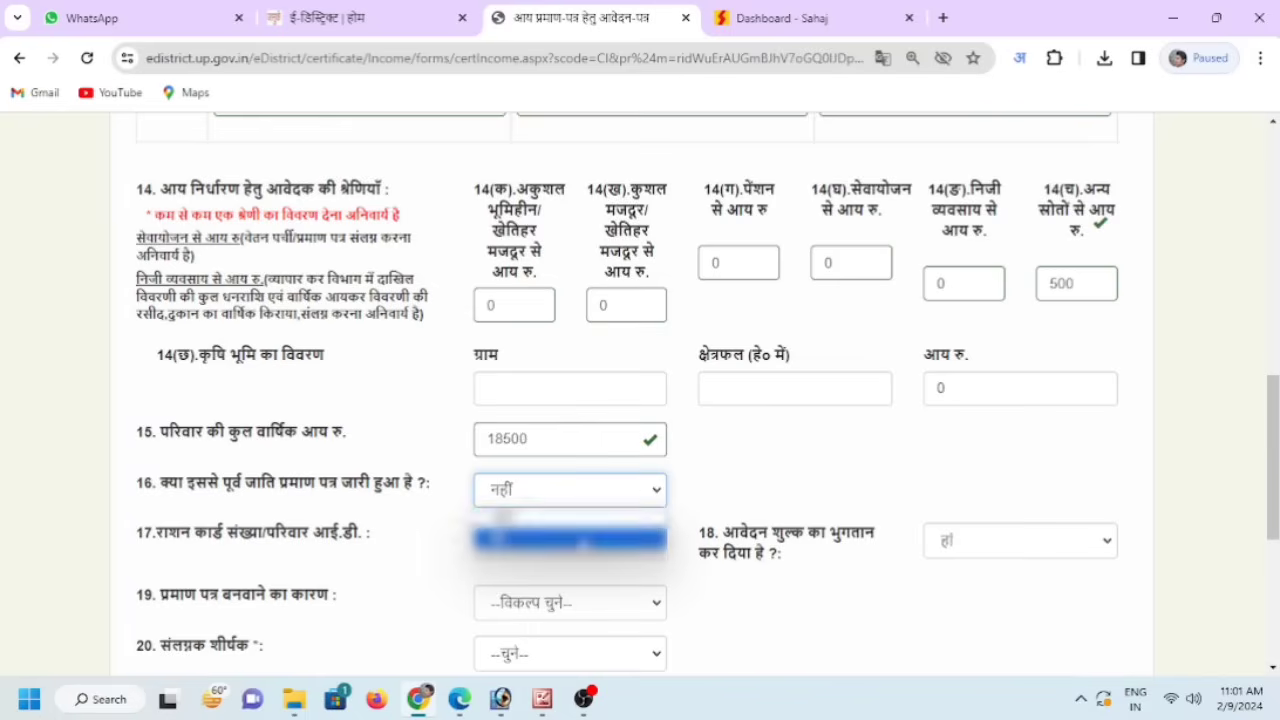
{"action": "left_click", "coordinate": [540, 520]}
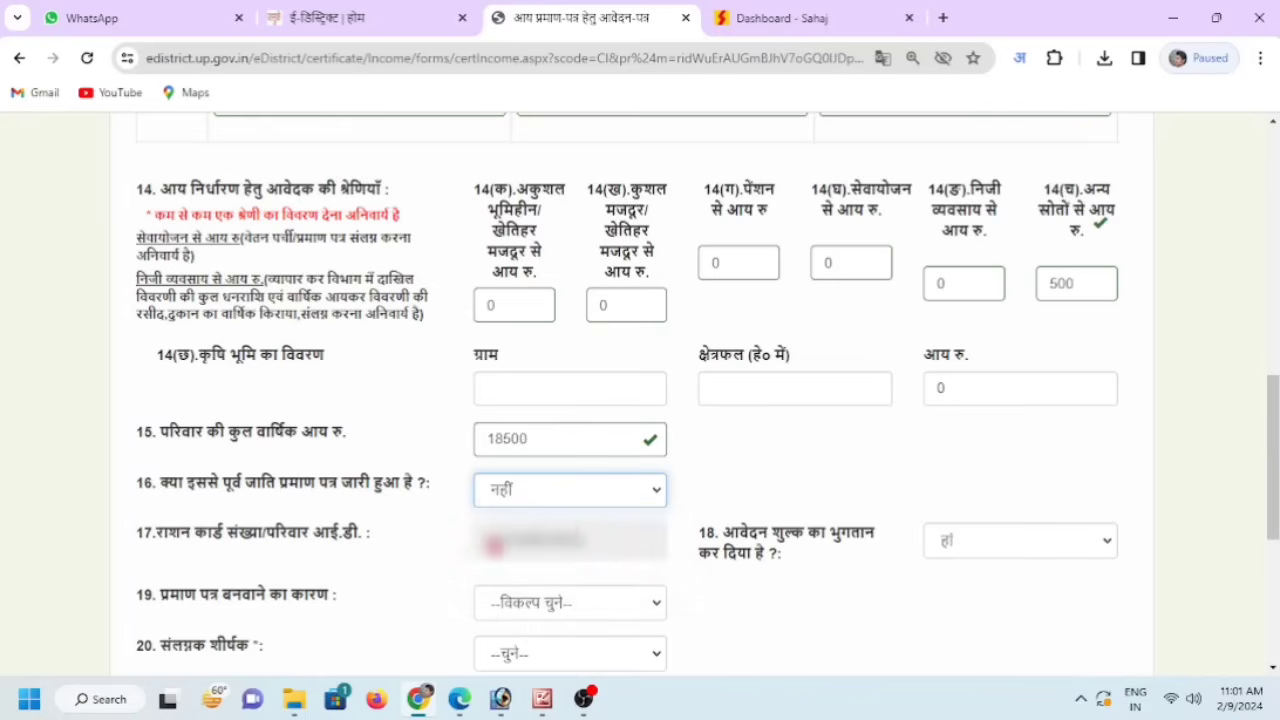
{"action": "left_click", "coordinate": [485, 541]}
{"action": "left_click_drag", "start_coordinate": [485, 541], "coordinate": [594, 566]}
{"action": "left_click", "coordinate": [622, 545]}
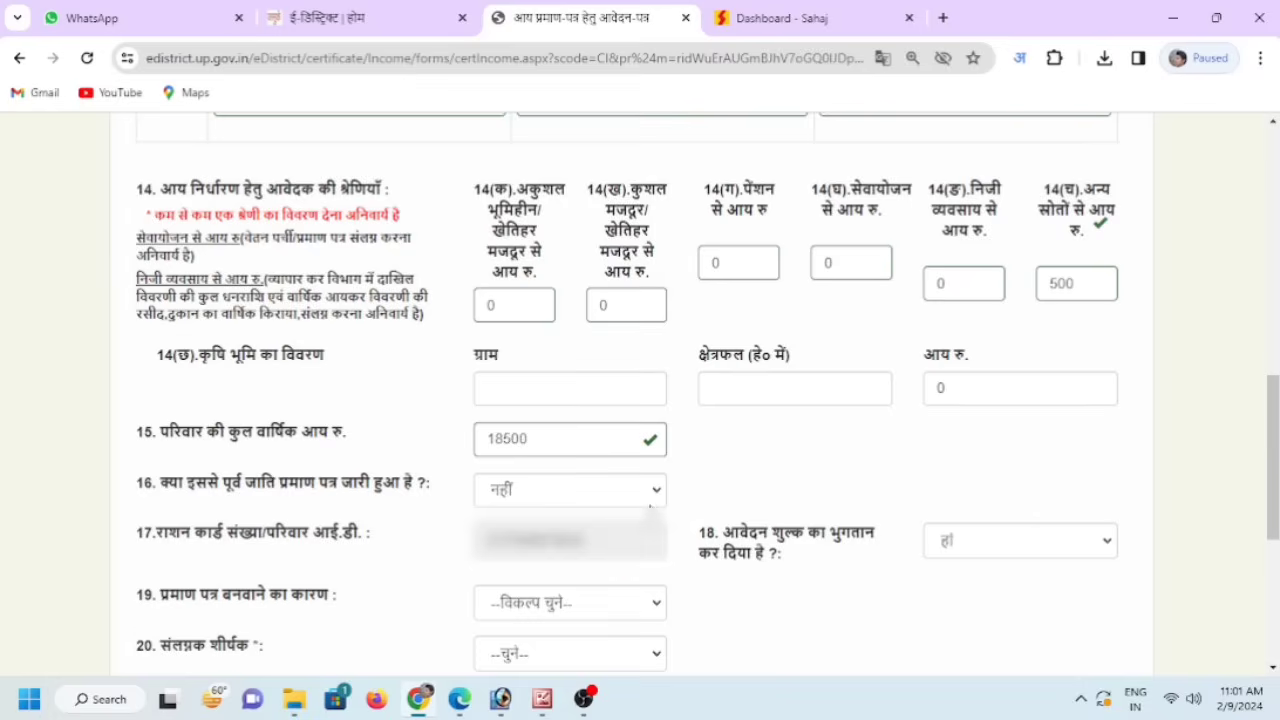
{"action": "scroll", "coordinate": [683, 528], "scroll_direction": "down", "scroll_amount": 2}
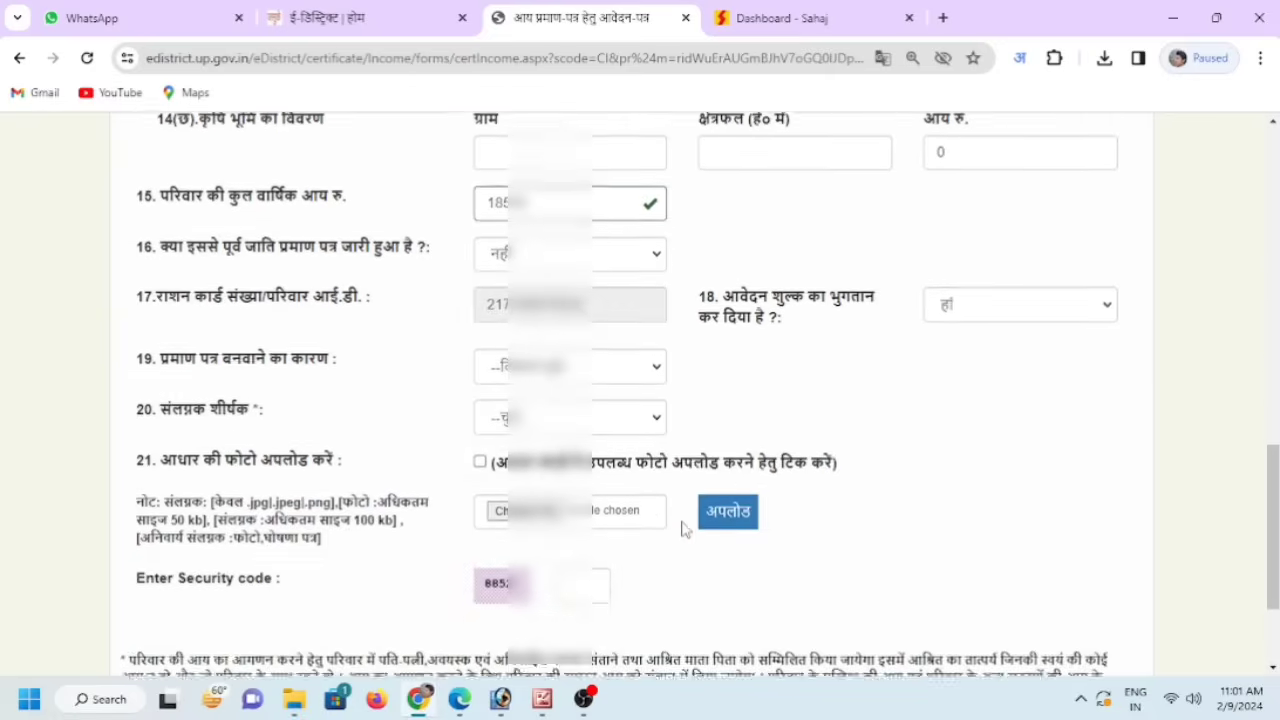
- Choose छात्रवृत्ति हेतु as the certificate reason, after briefly trying अन्य
{"action": "scroll", "coordinate": [683, 528], "scroll_direction": "down", "scroll_amount": 2}
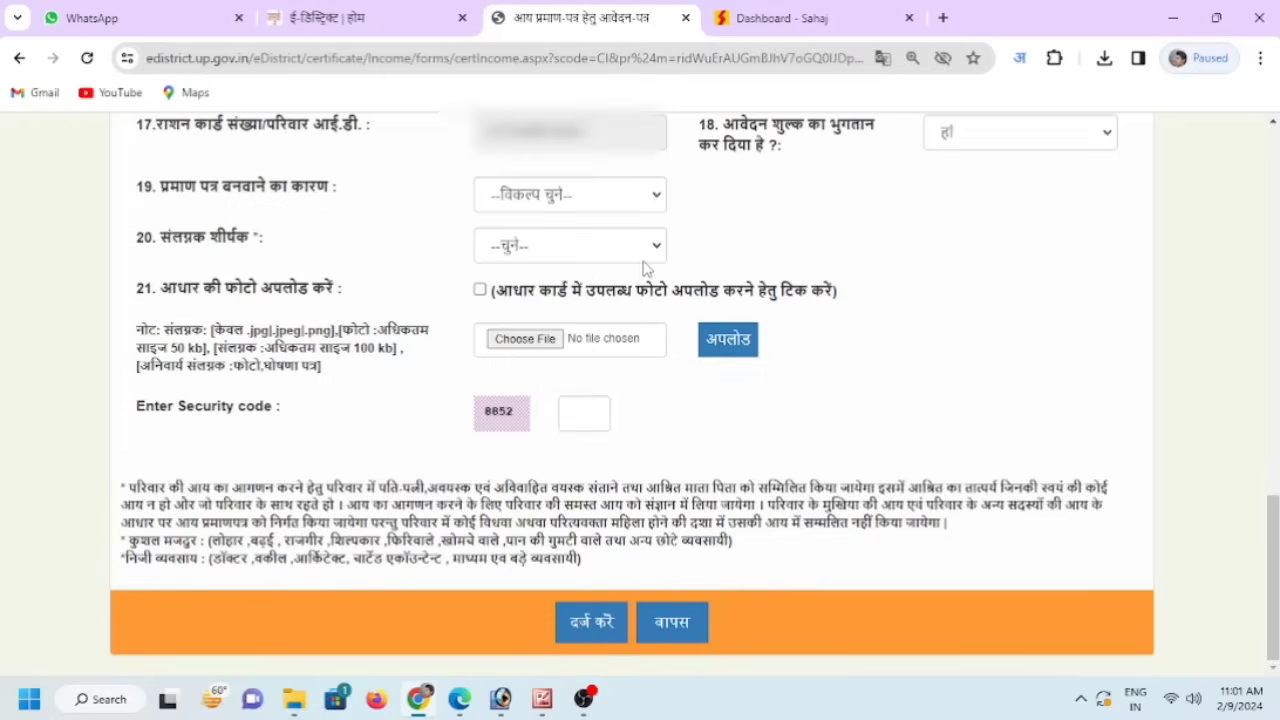
{"action": "left_click", "coordinate": [590, 198]}
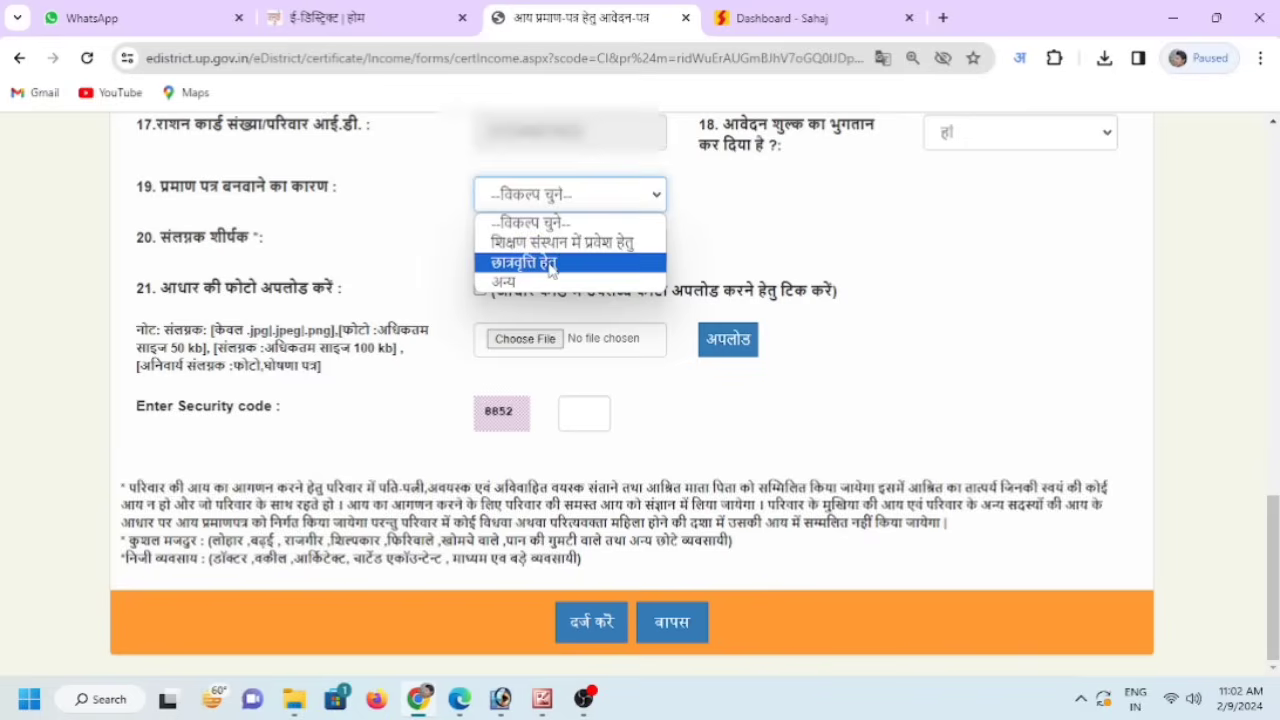
{"action": "left_click", "coordinate": [550, 265]}
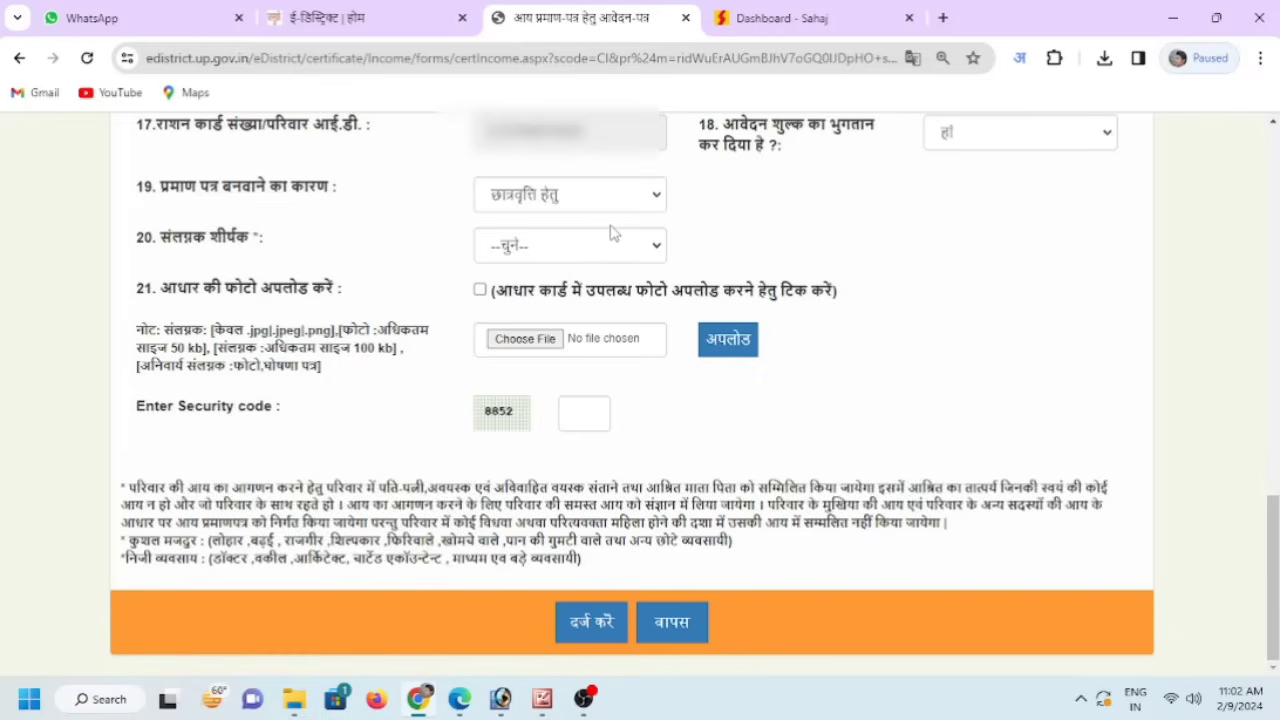
{"action": "left_click", "coordinate": [607, 205]}
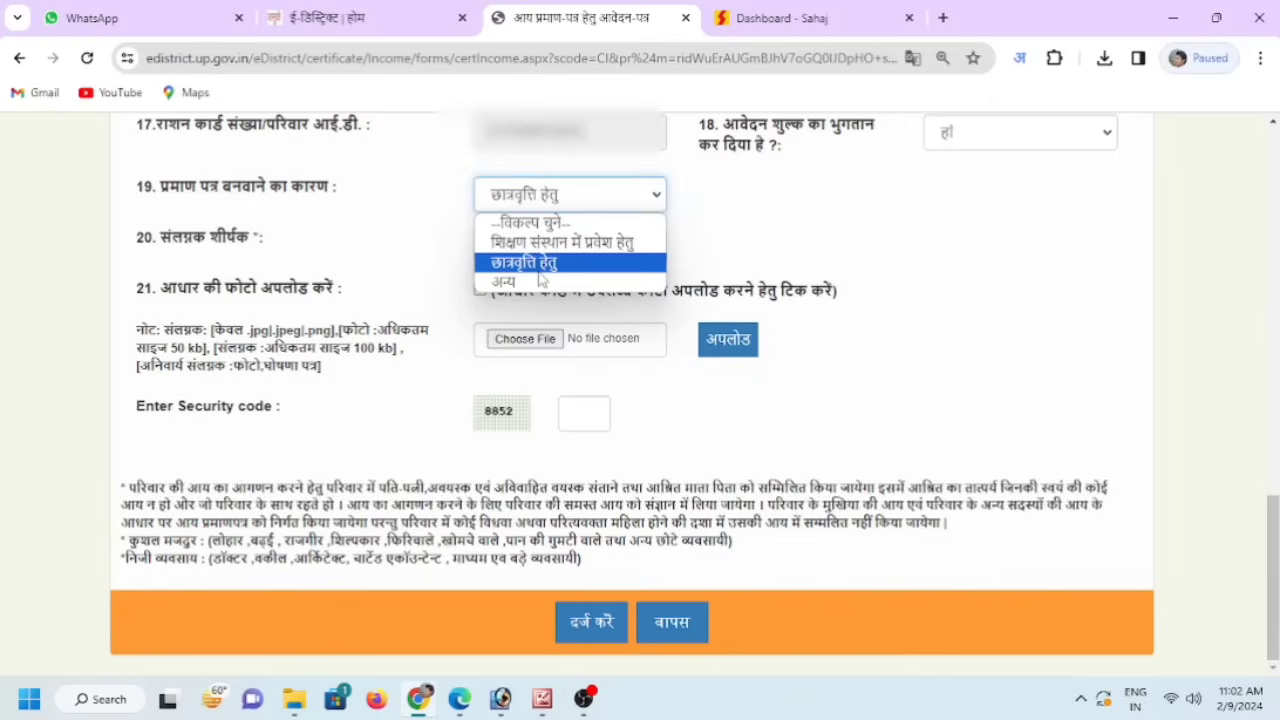
{"action": "left_click", "coordinate": [540, 283]}
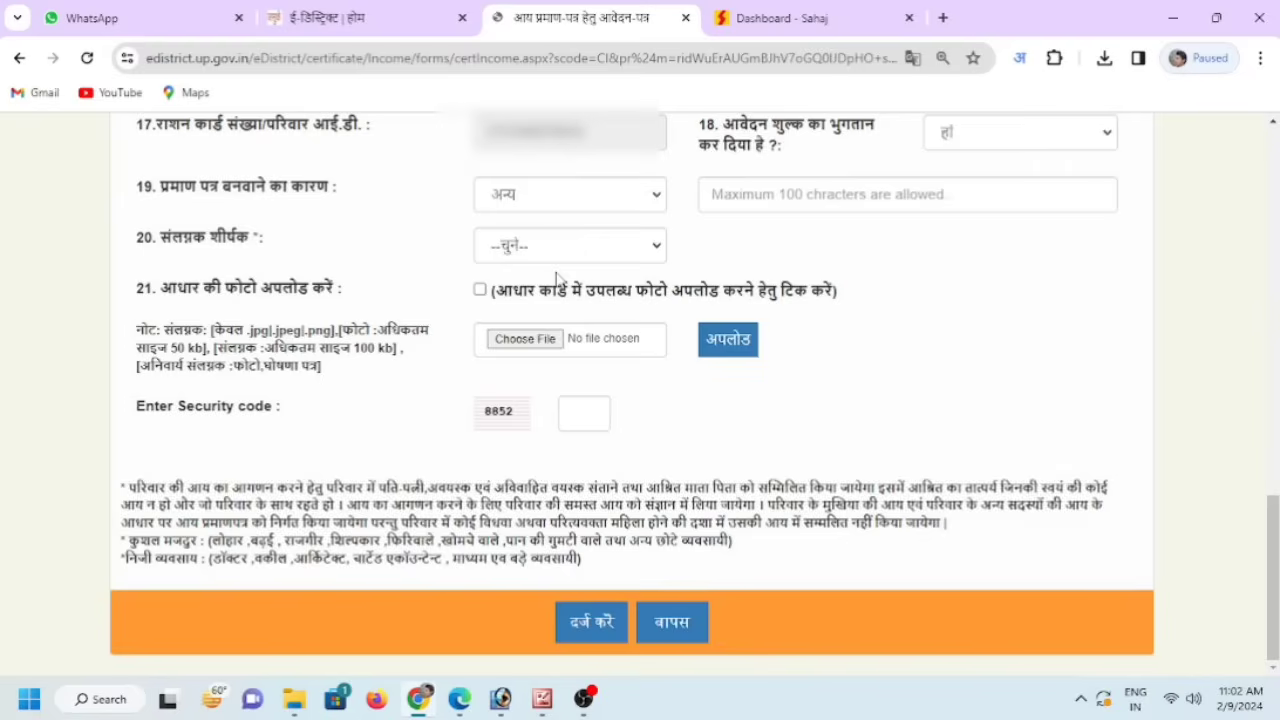
{"action": "left_click", "coordinate": [771, 194]}
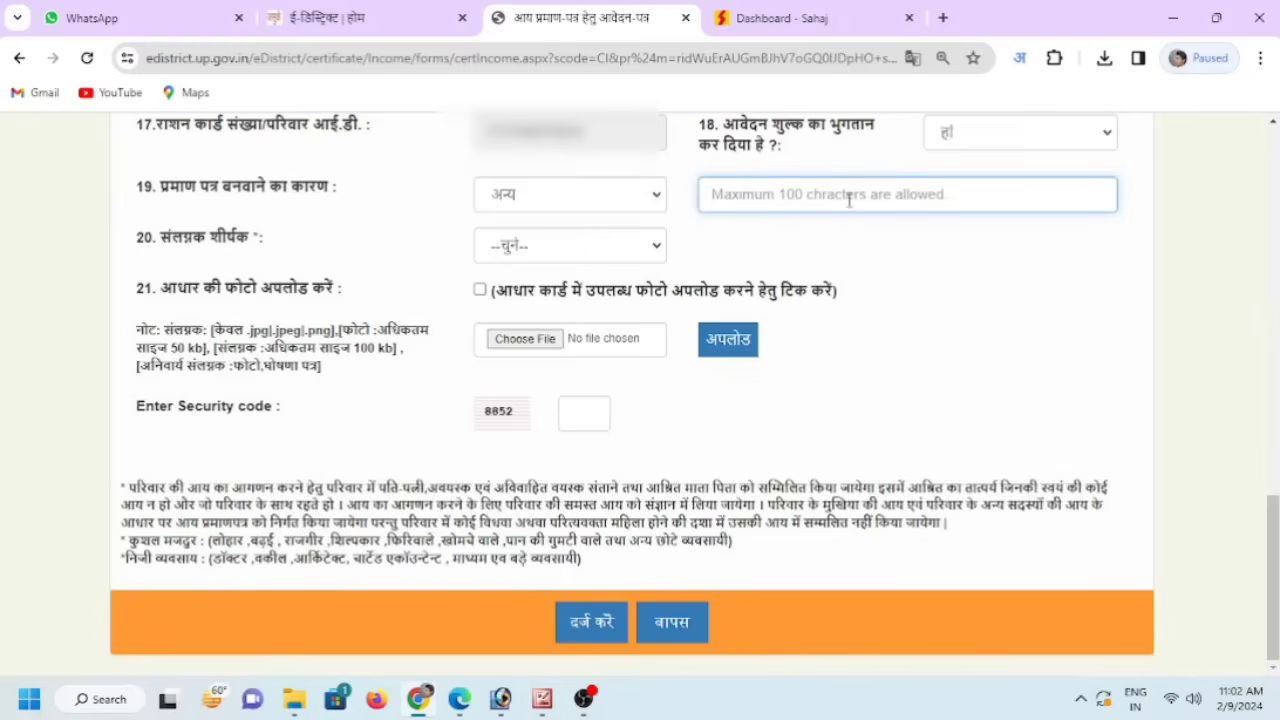
{"action": "left_click", "coordinate": [657, 193]}
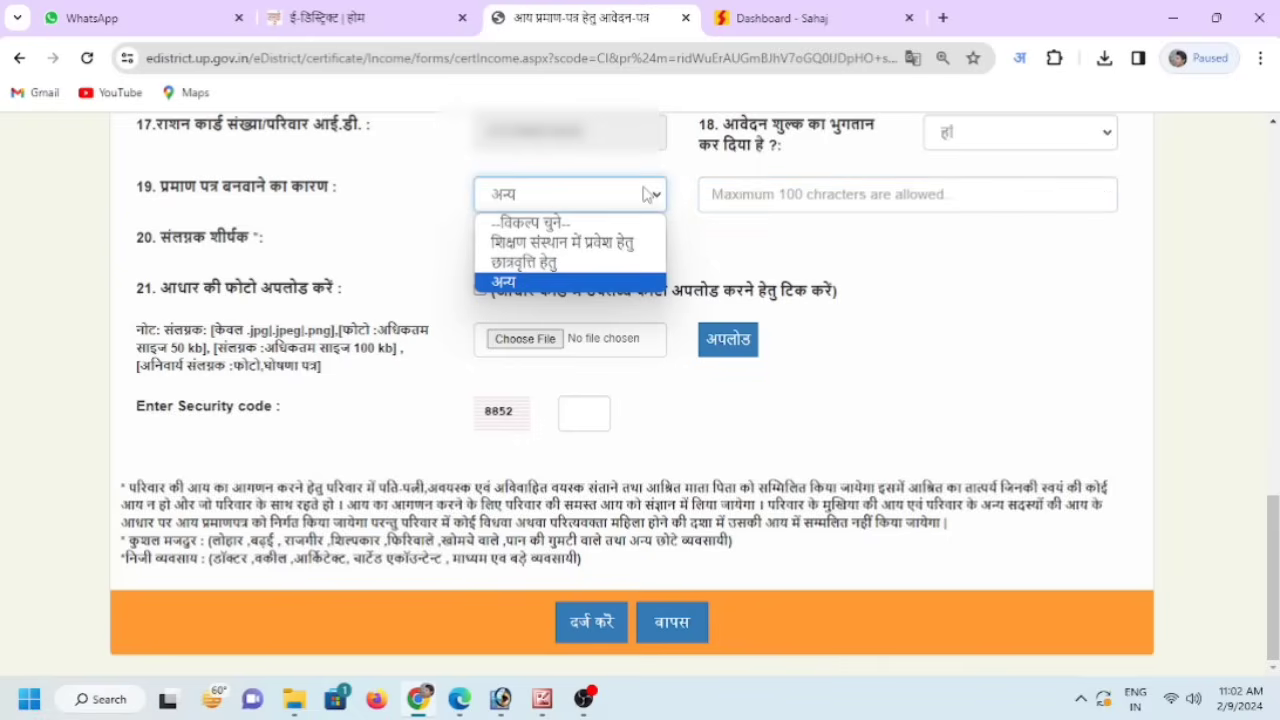
{"action": "left_click", "coordinate": [566, 264]}
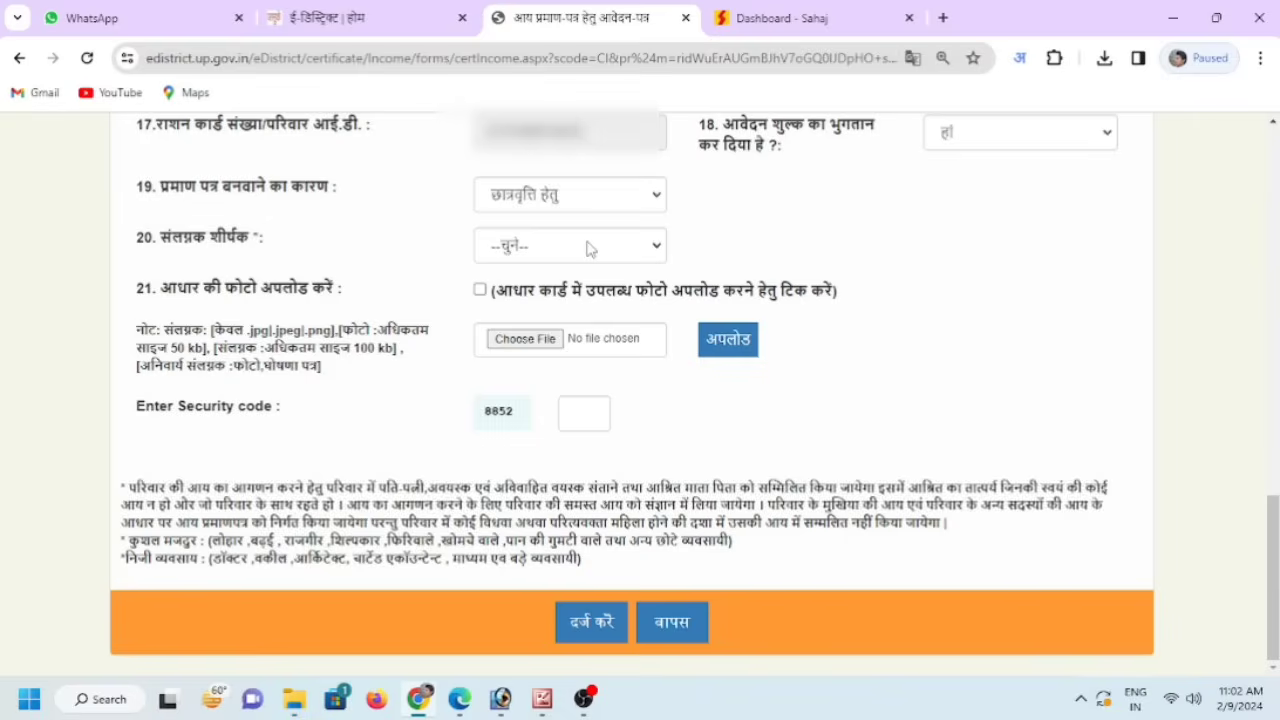
{"action": "left_click", "coordinate": [528, 250]}
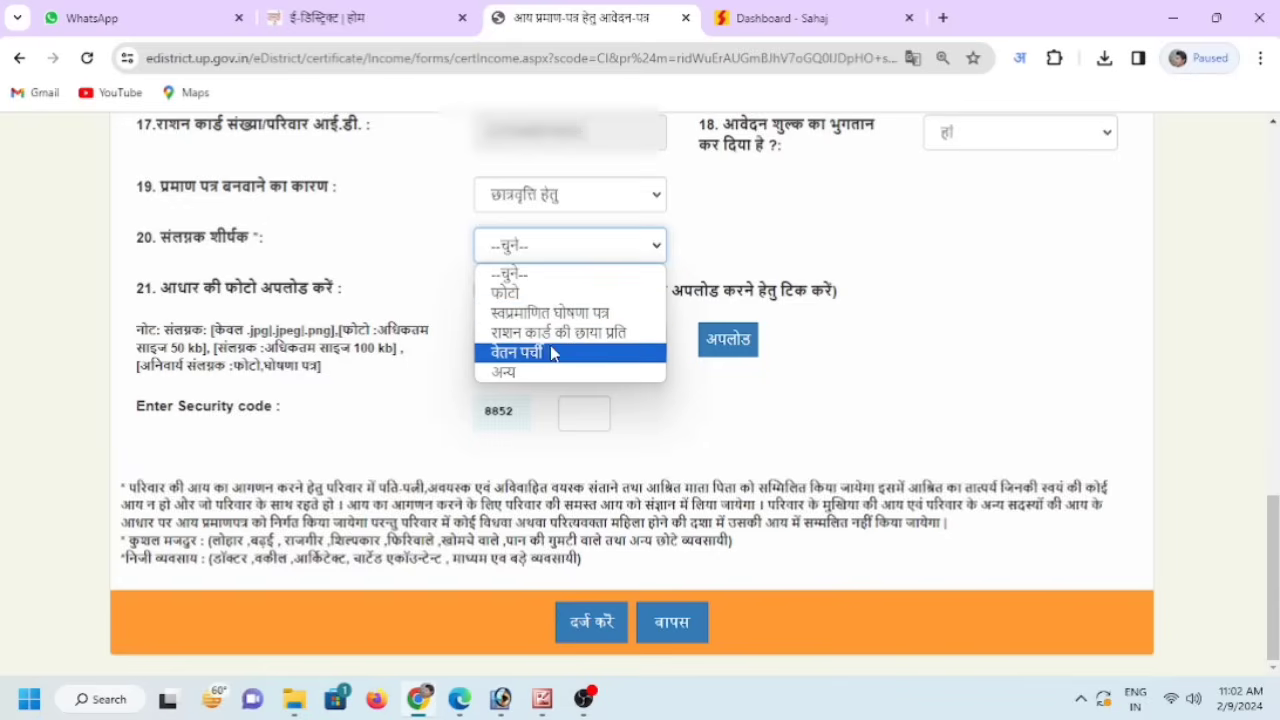
- Pick फोटो as the attachment title and tick the option to upload the photo from Aadhaar
{"action": "left_click", "coordinate": [527, 293]}
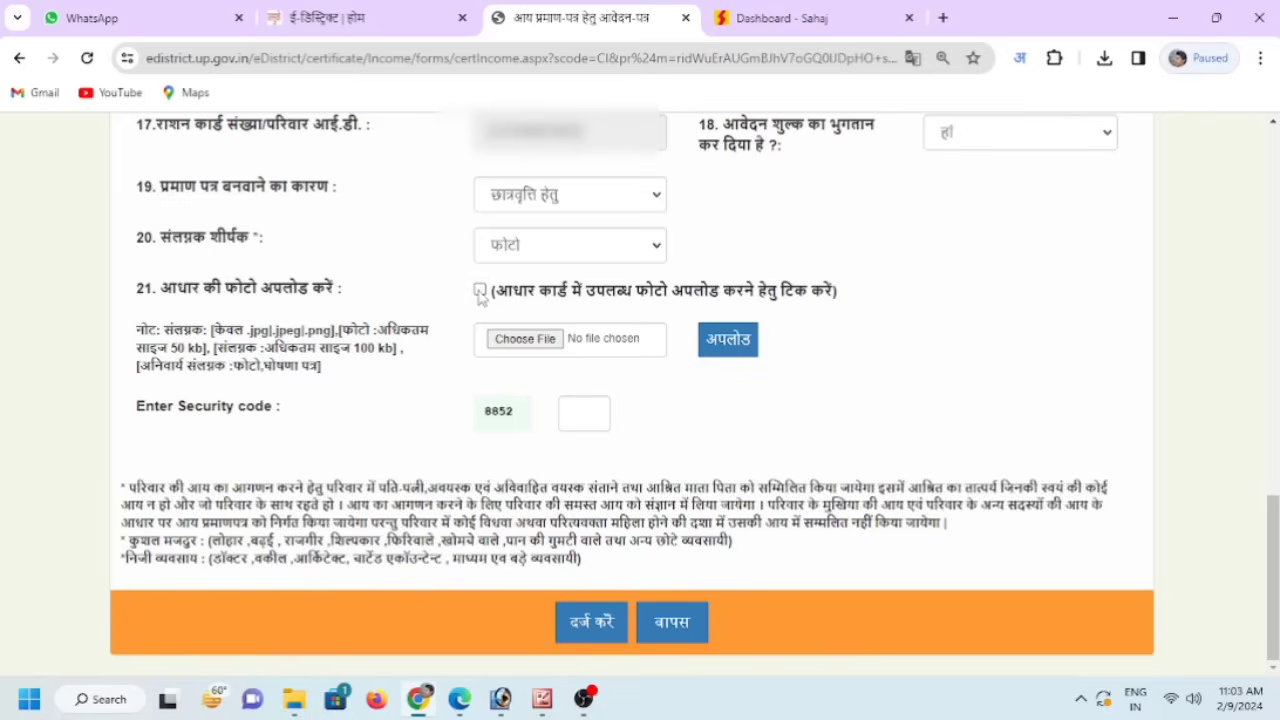
{"action": "left_click", "coordinate": [480, 290]}
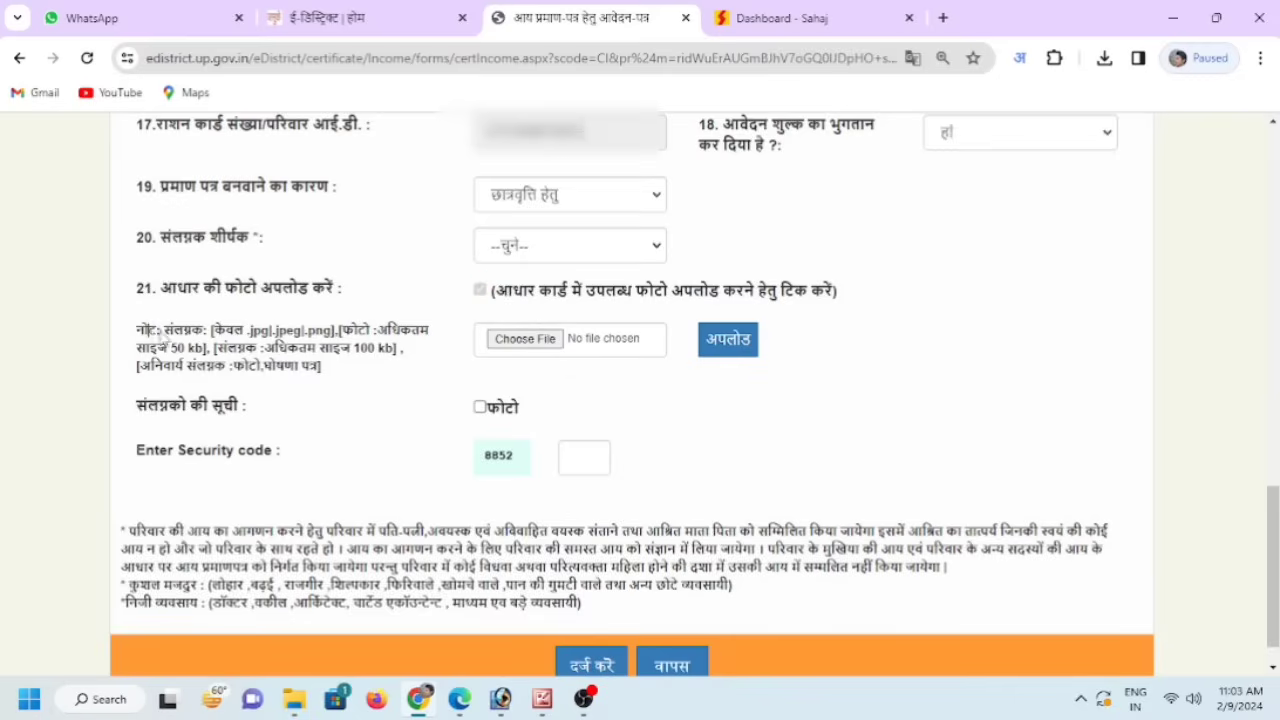
{"action": "left_click_drag", "start_coordinate": [150, 331], "coordinate": [368, 362]}
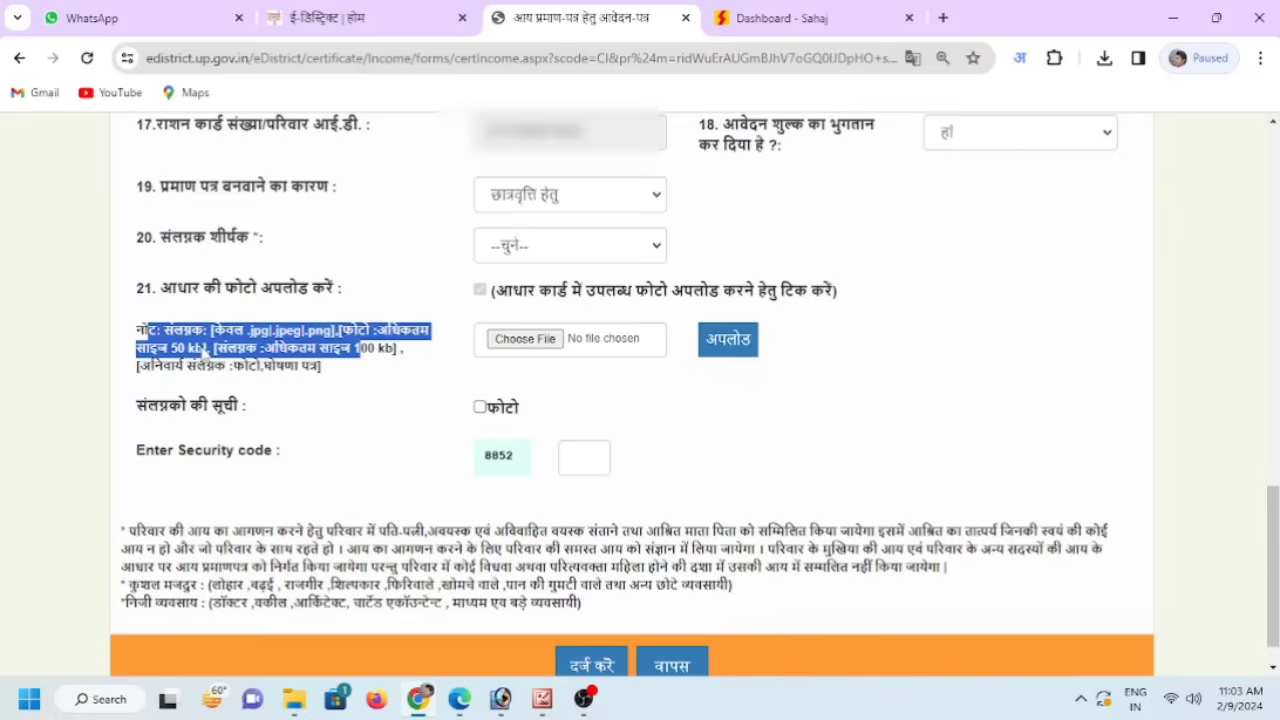
{"action": "left_click", "coordinate": [325, 358]}
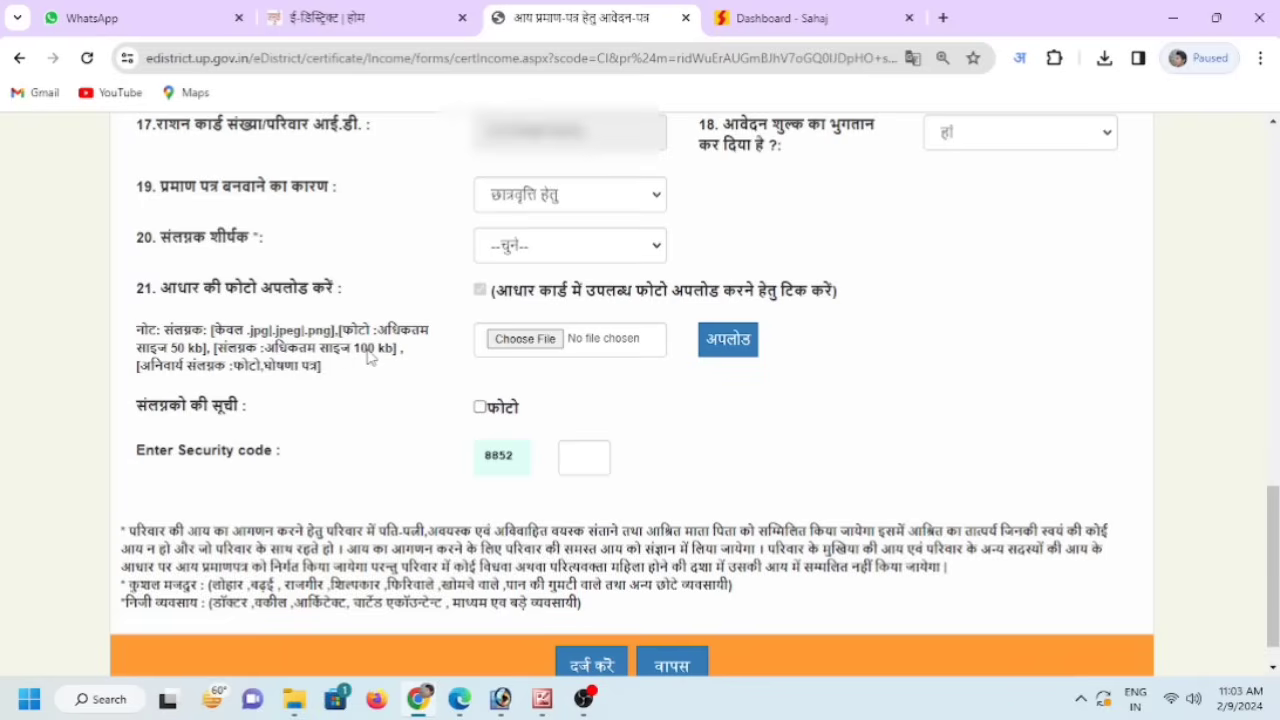
- Choose the applicant's photo .jpg from the Desktop and attempt the upload with अपलोड
{"action": "left_click", "coordinate": [518, 340]}
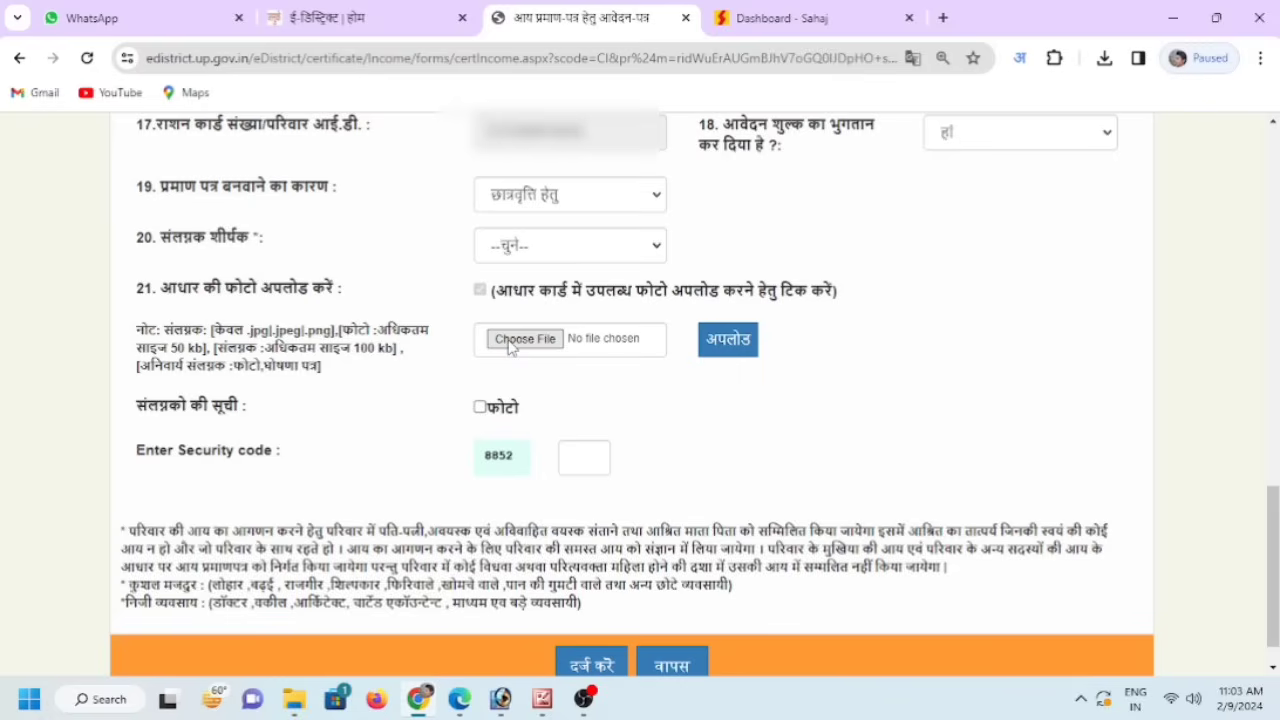
{"action": "left_click", "coordinate": [512, 341]}
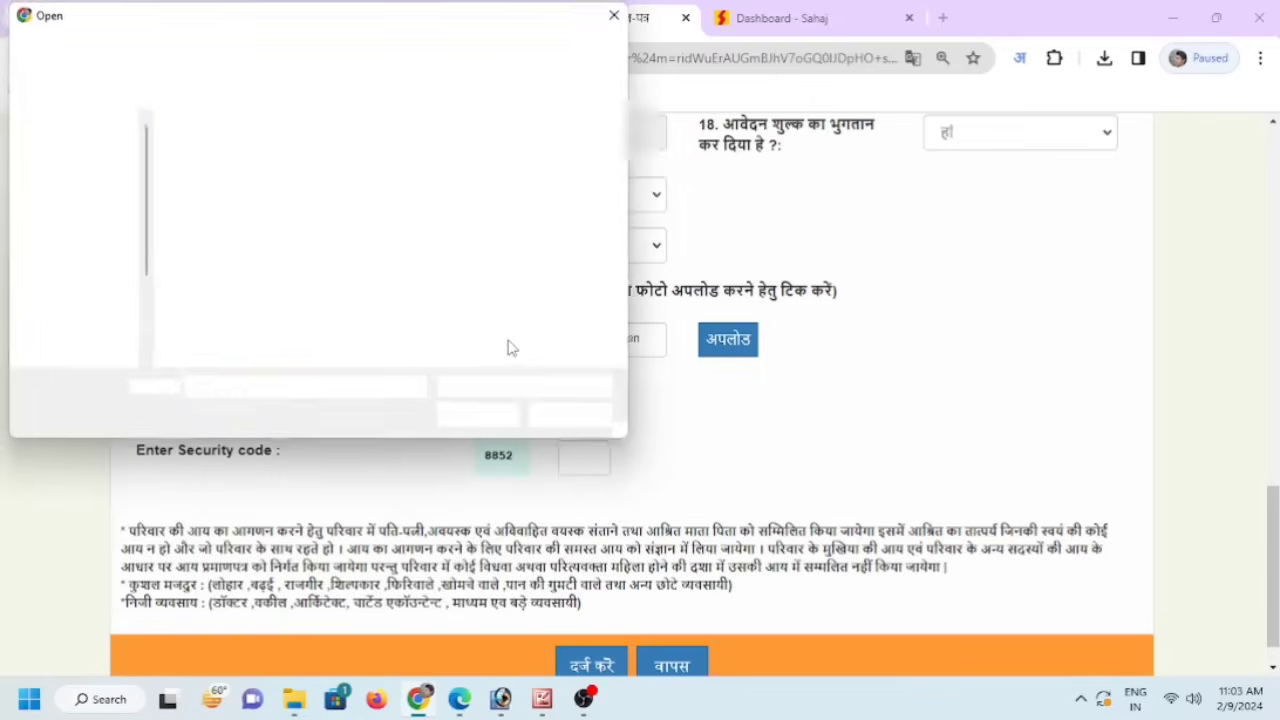
{"action": "left_click", "coordinate": [84, 166]}
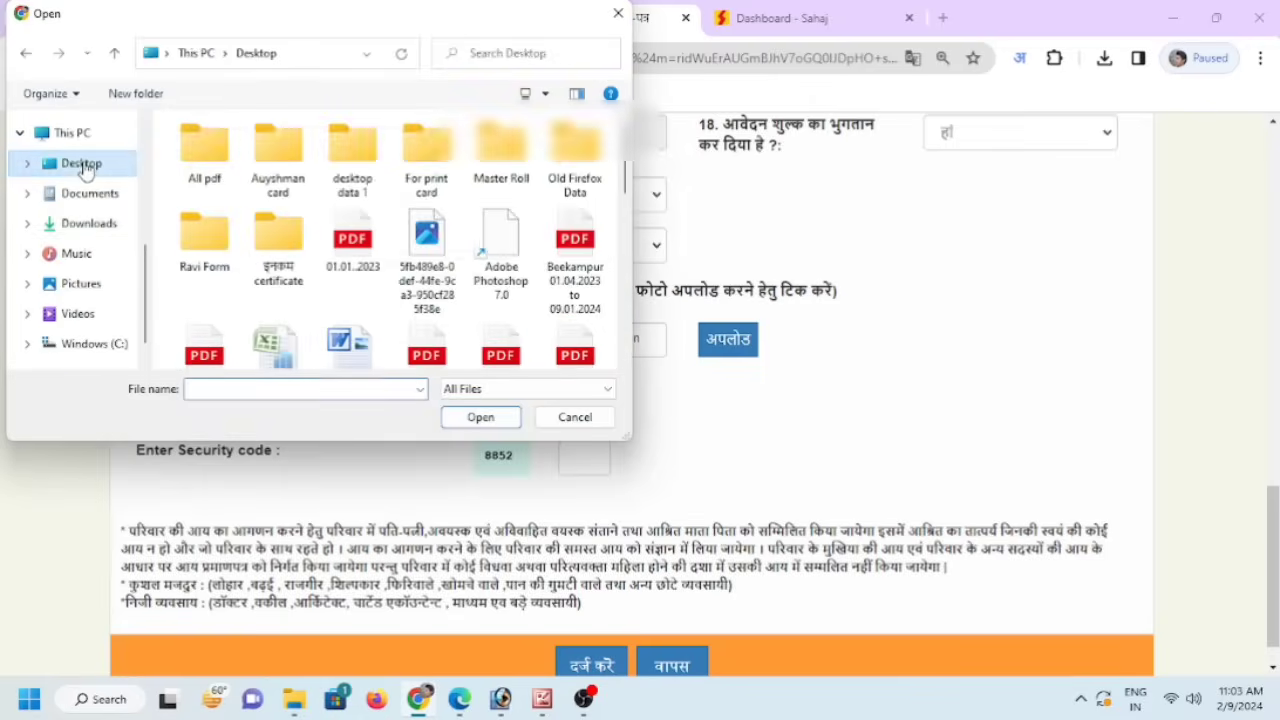
{"action": "scroll", "coordinate": [489, 308], "scroll_direction": "down", "scroll_amount": 10}
{"action": "scroll", "coordinate": [489, 308], "scroll_direction": "up", "scroll_amount": 1}
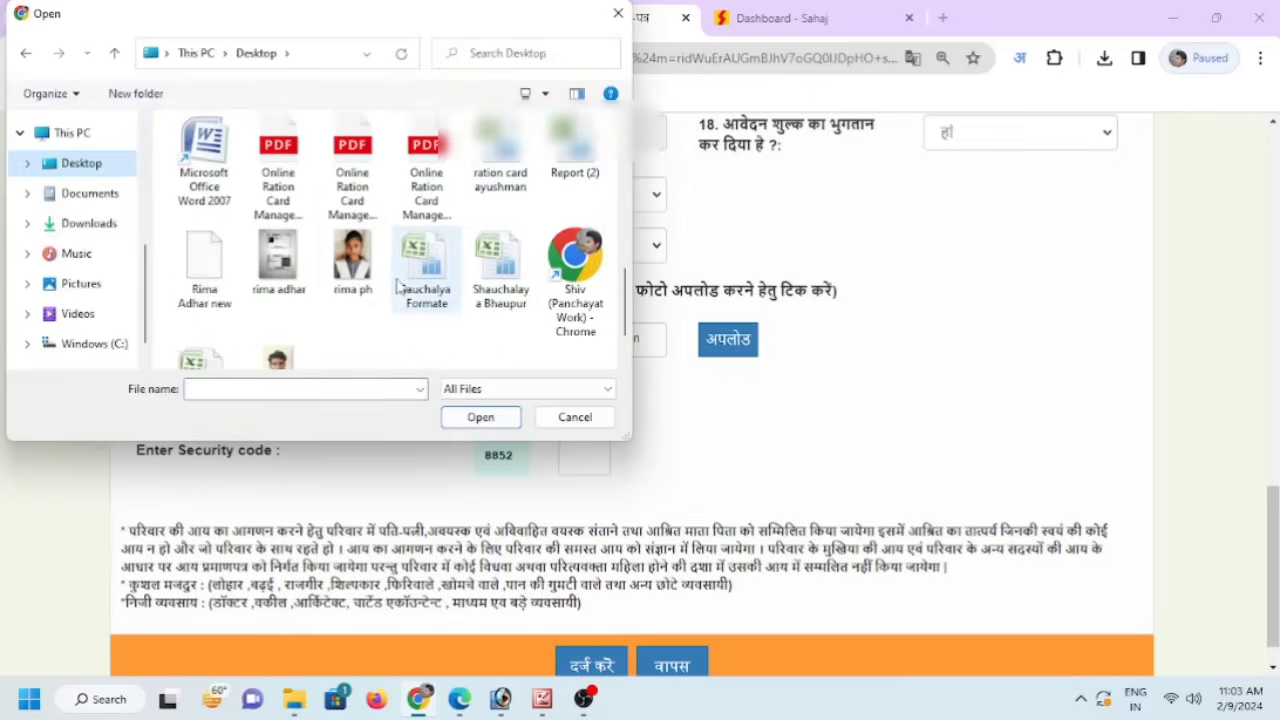
{"action": "left_click", "coordinate": [352, 258]}
{"action": "left_click", "coordinate": [480, 418]}
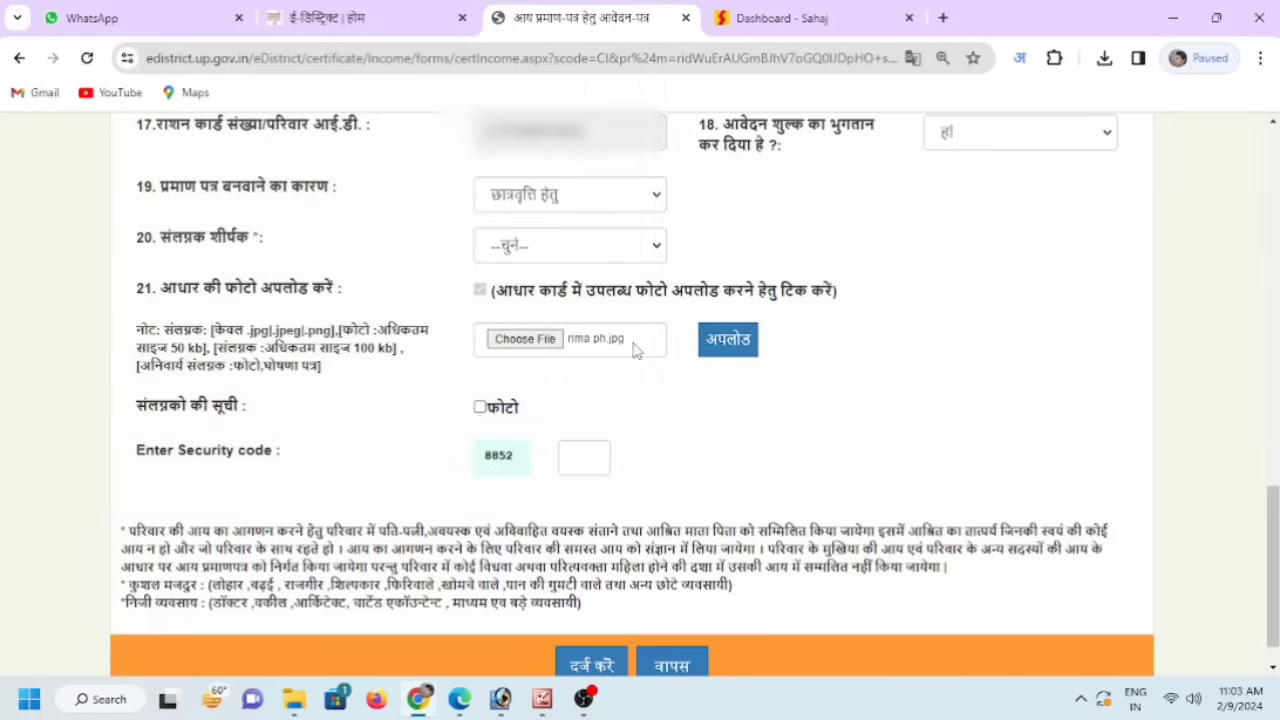
{"action": "left_click", "coordinate": [714, 346]}
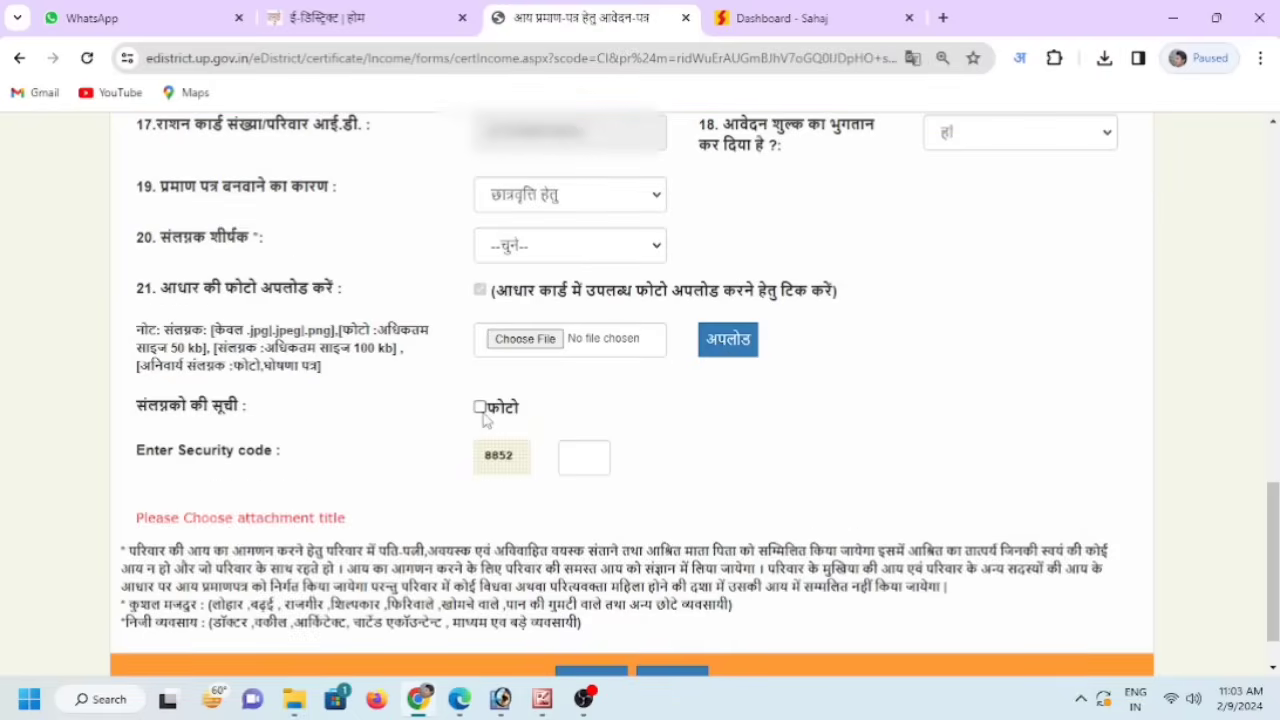
- Set the attachment title to अन्य with custom text आधार कार्ड
{"action": "left_click", "coordinate": [571, 252]}
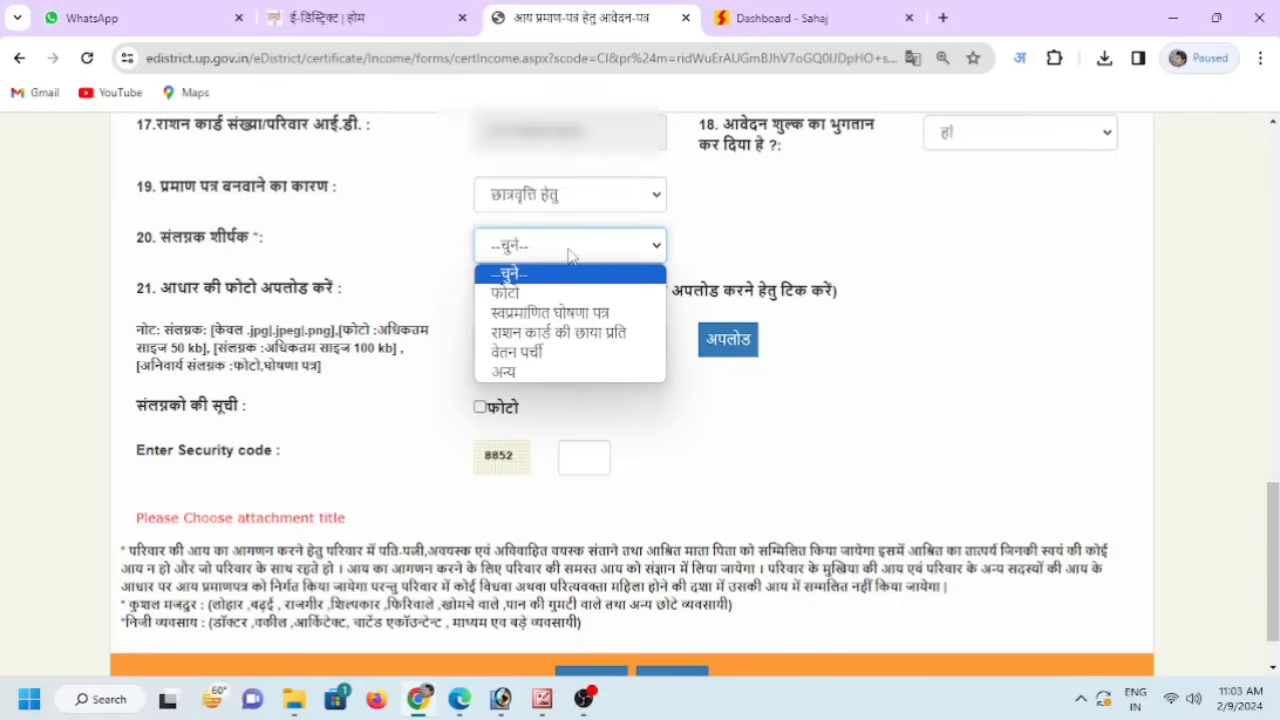
{"action": "left_click", "coordinate": [527, 373]}
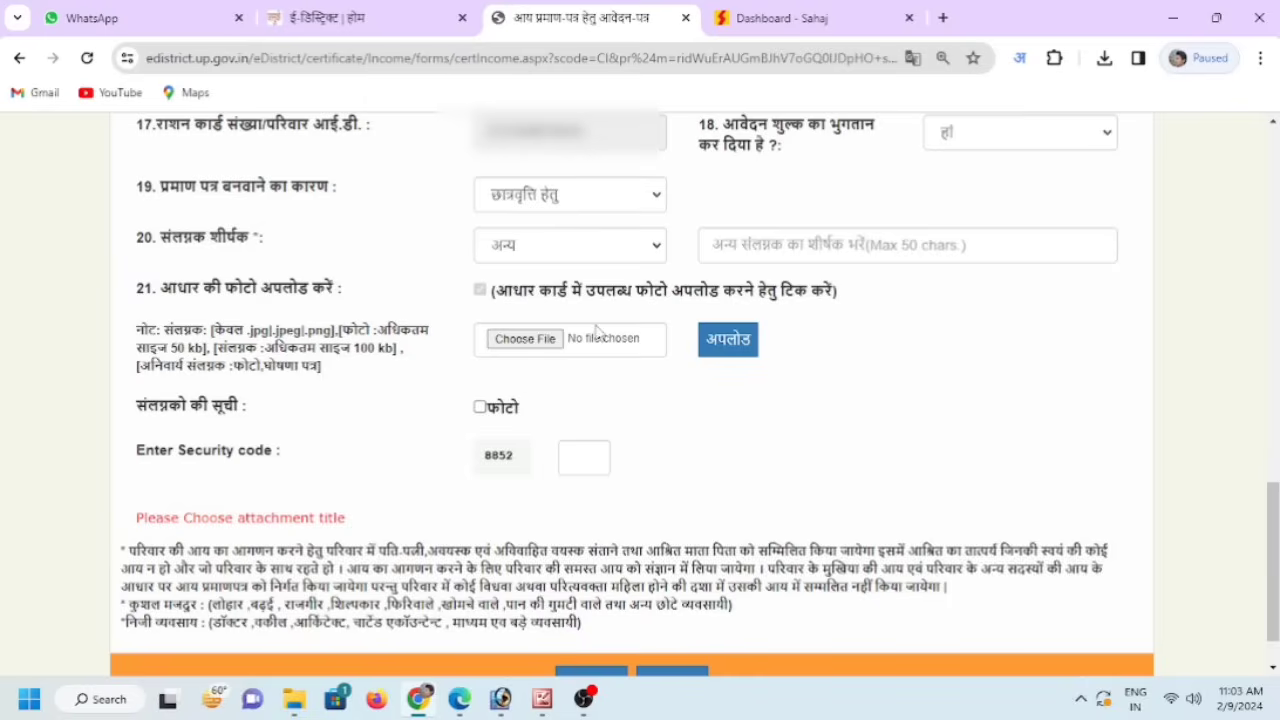
{"action": "left_click", "coordinate": [741, 248]}
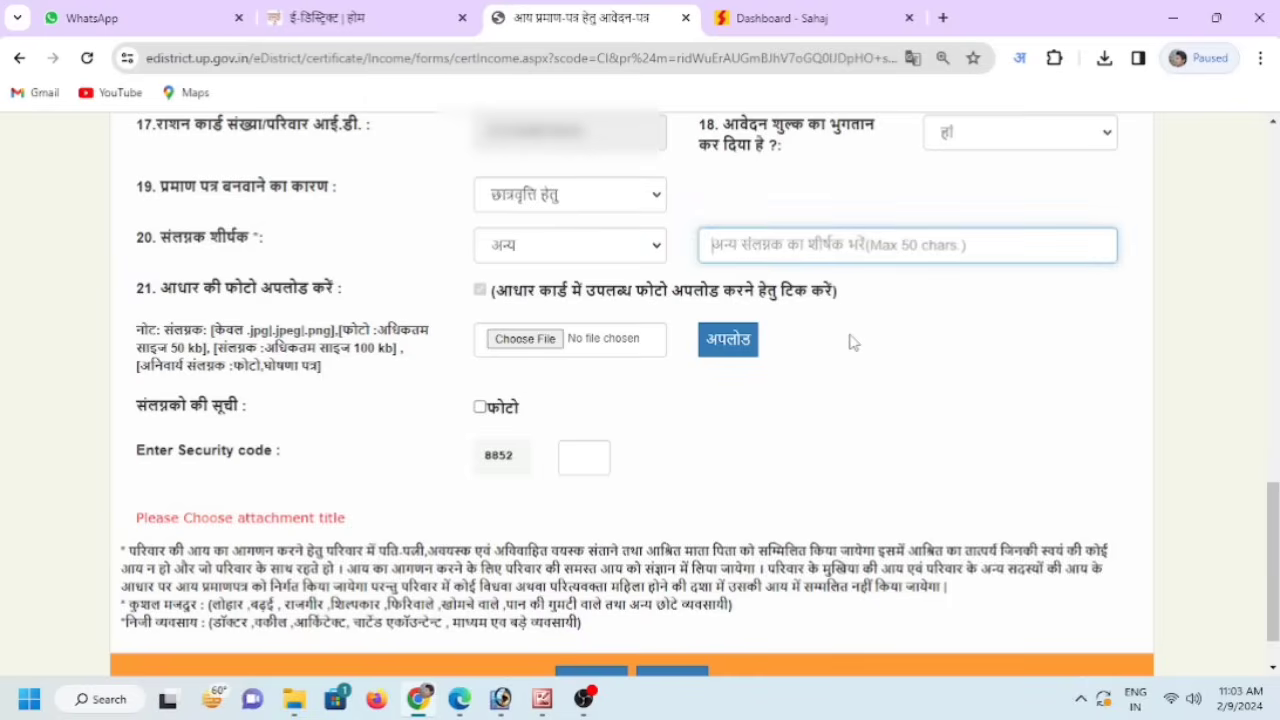
{"action": "type", "text": "Aadhar"}
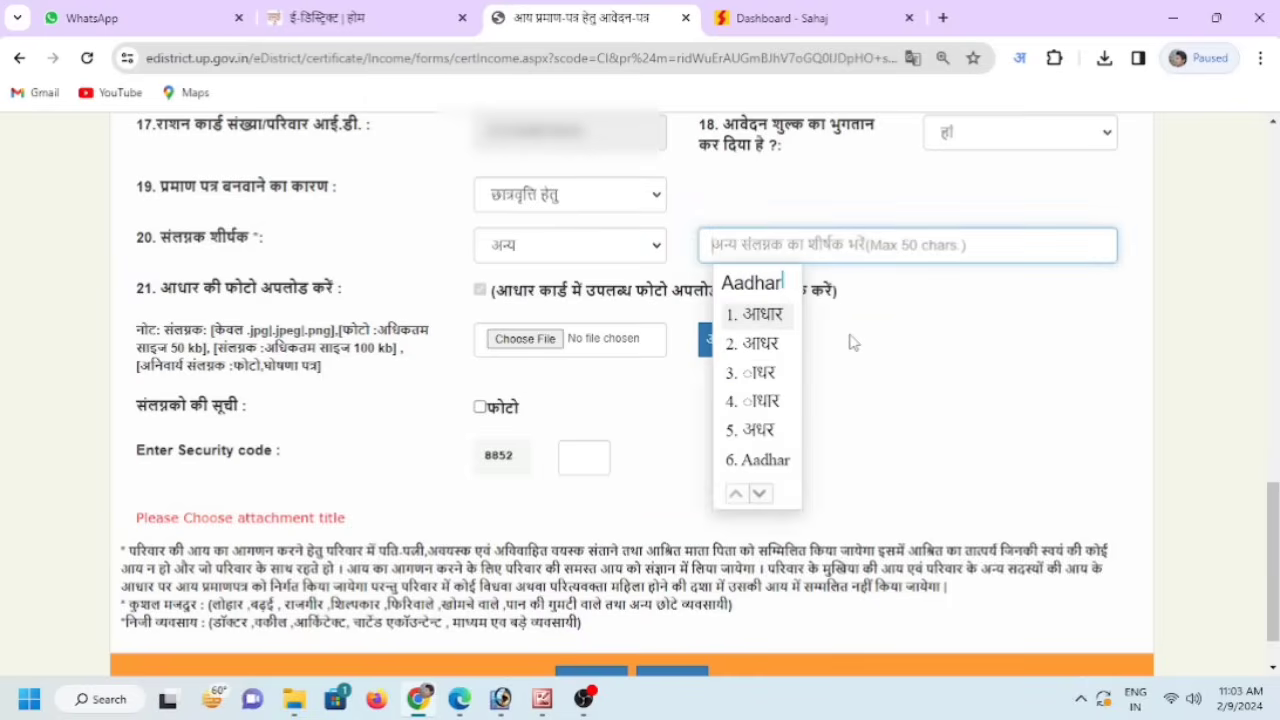
{"action": "left_click", "coordinate": [783, 314]}
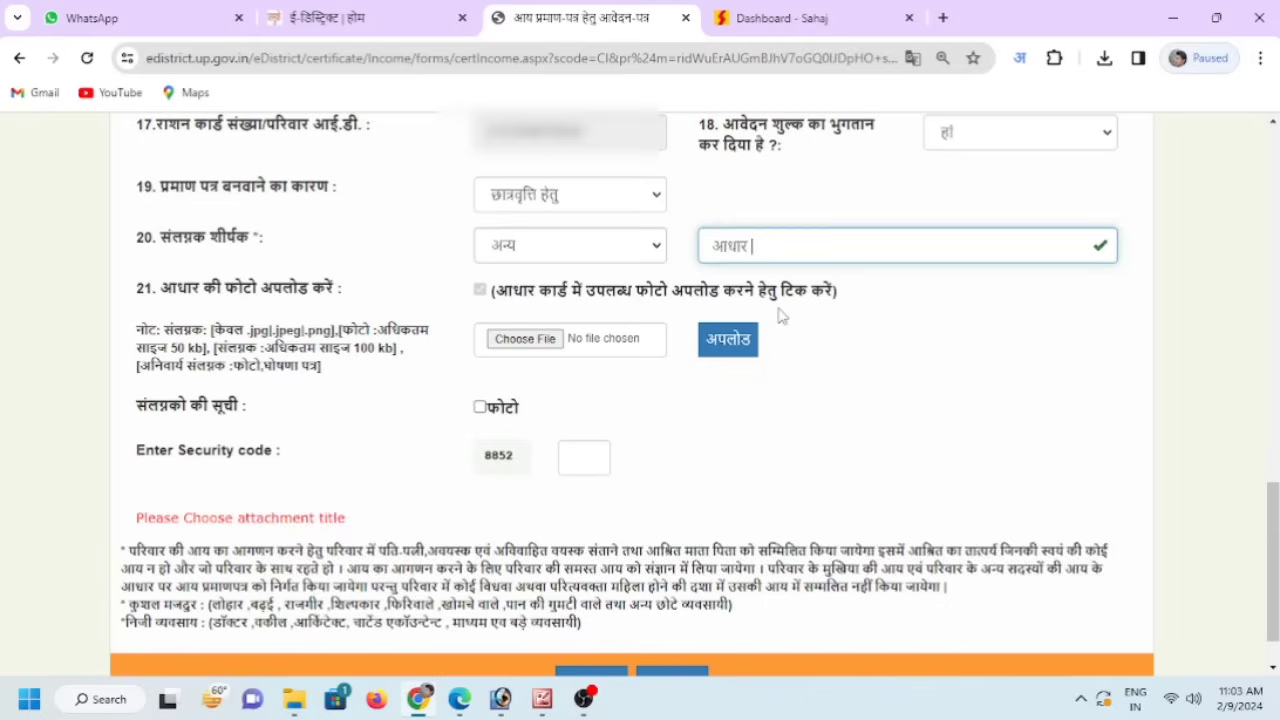
{"action": "type", "text": "kard"}
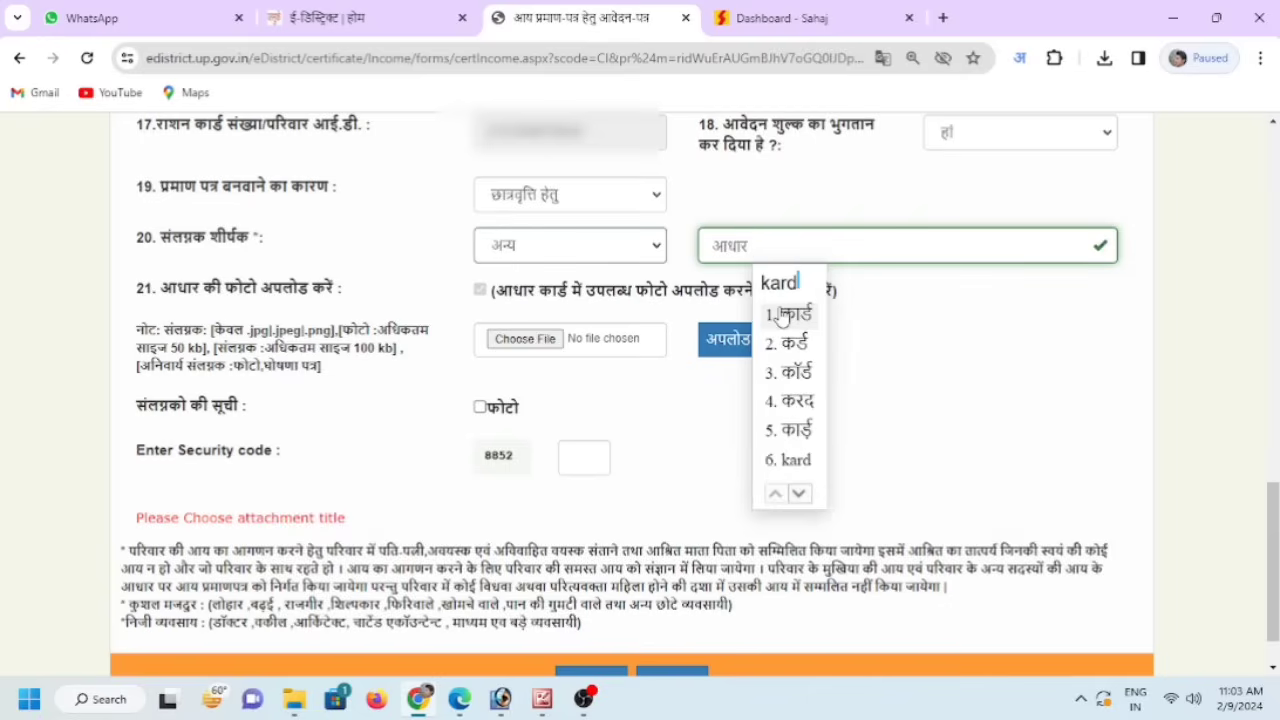
{"action": "left_click", "coordinate": [783, 314]}
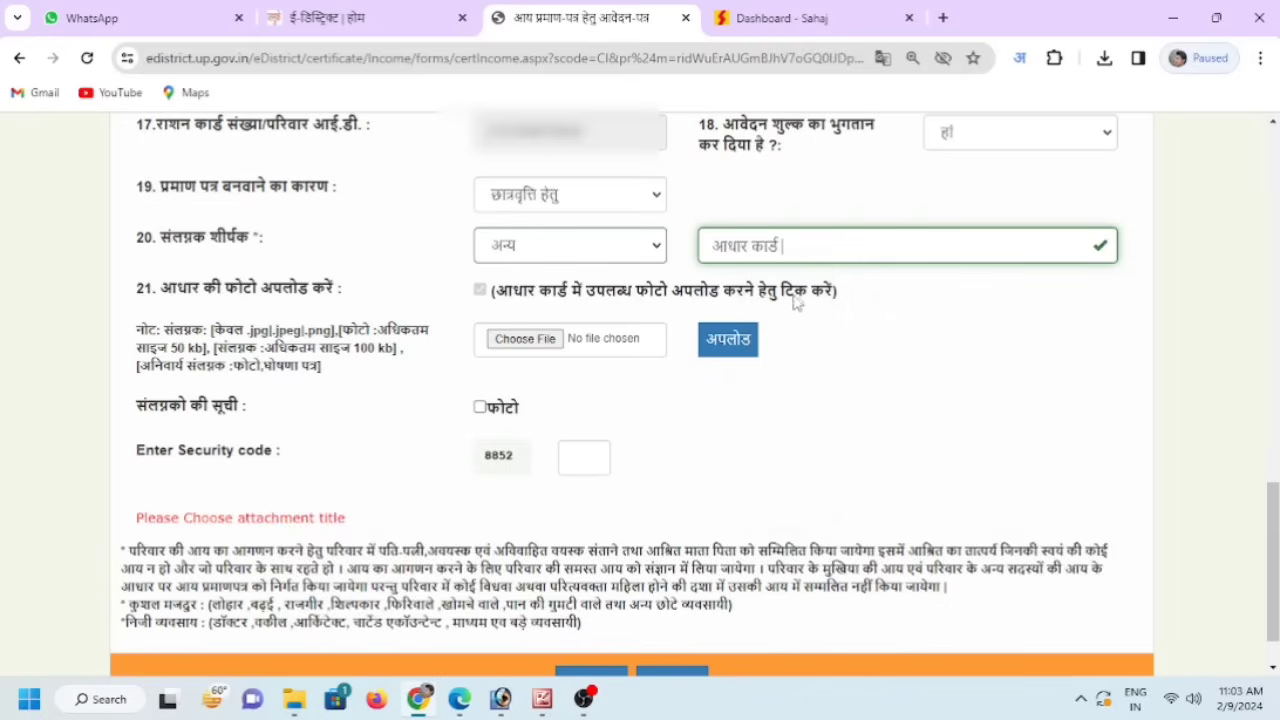
- Choose the Aadhaar card image file and upload it as the attachment
{"action": "left_click", "coordinate": [528, 342]}
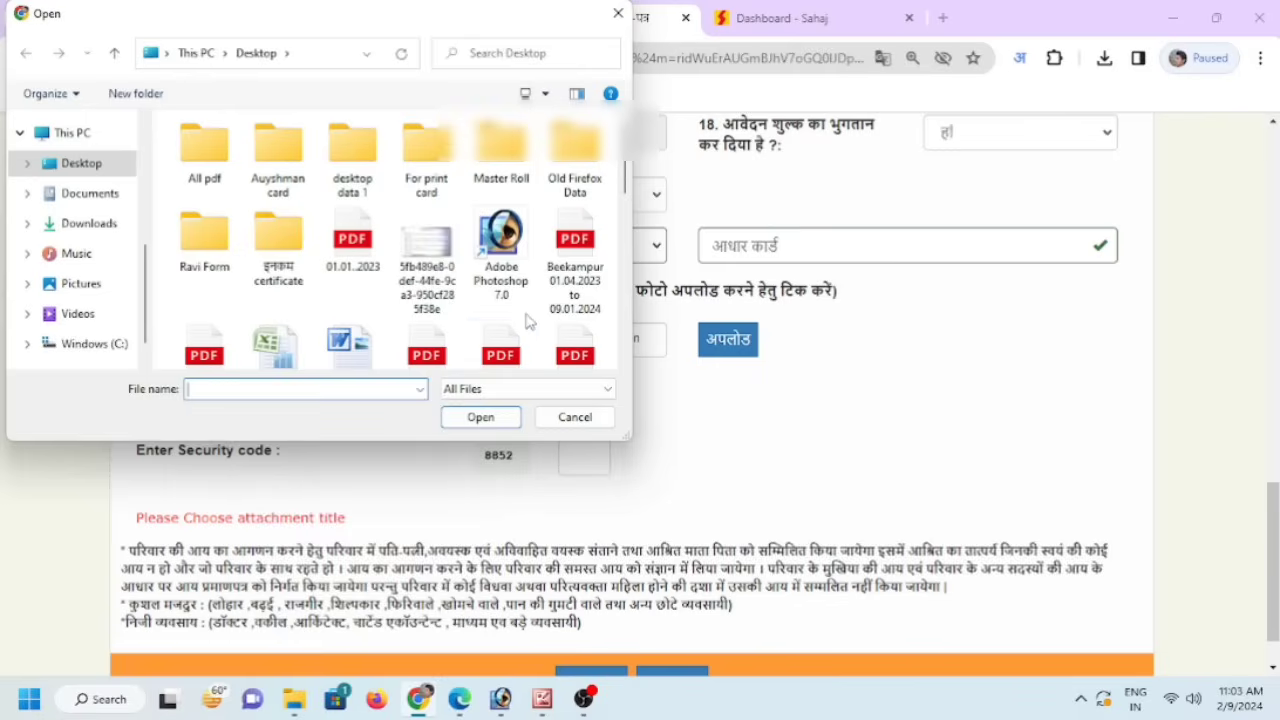
{"action": "scroll", "coordinate": [520, 290], "scroll_direction": "down", "scroll_amount": 3}
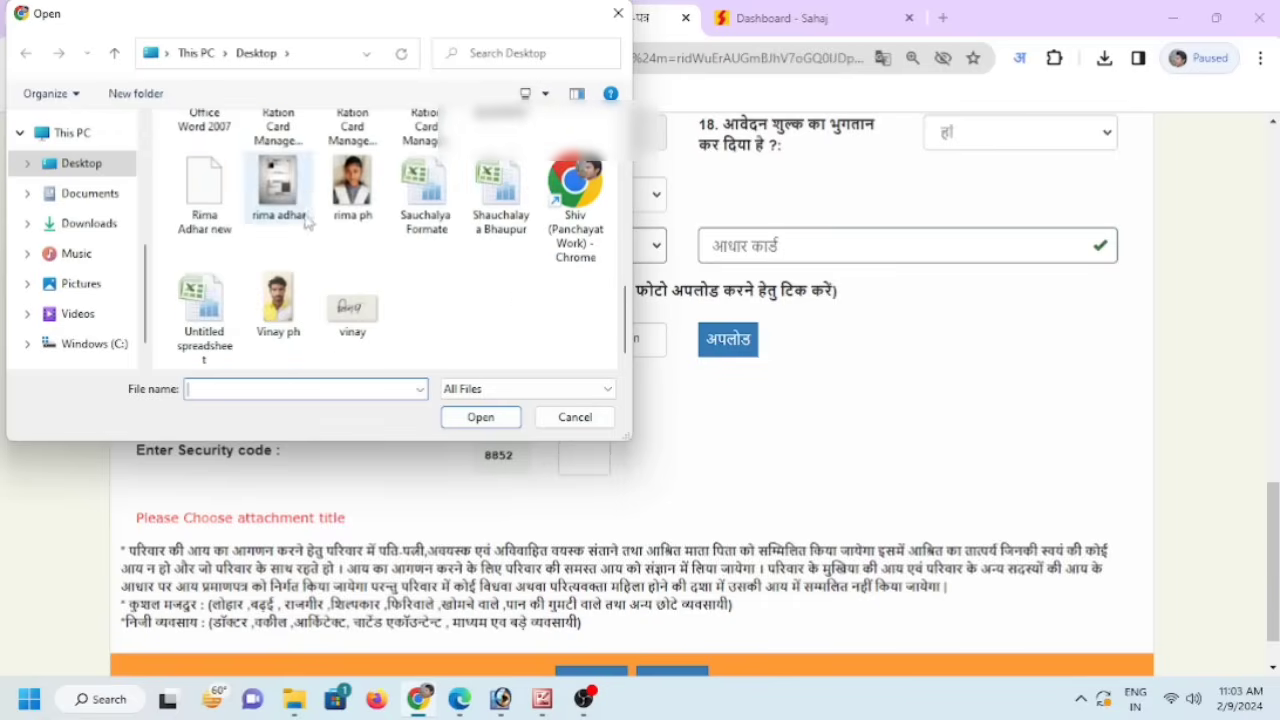
{"action": "left_click", "coordinate": [300, 198]}
{"action": "left_click", "coordinate": [477, 417]}
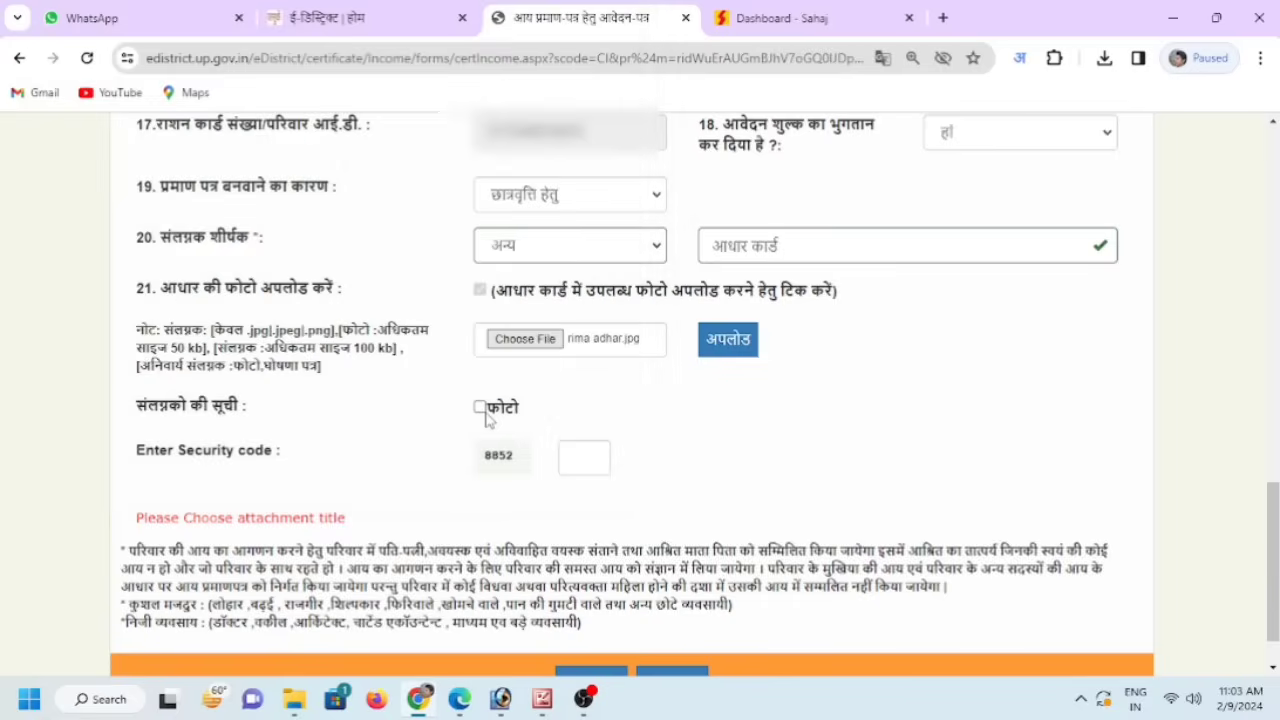
{"action": "left_click", "coordinate": [730, 345]}
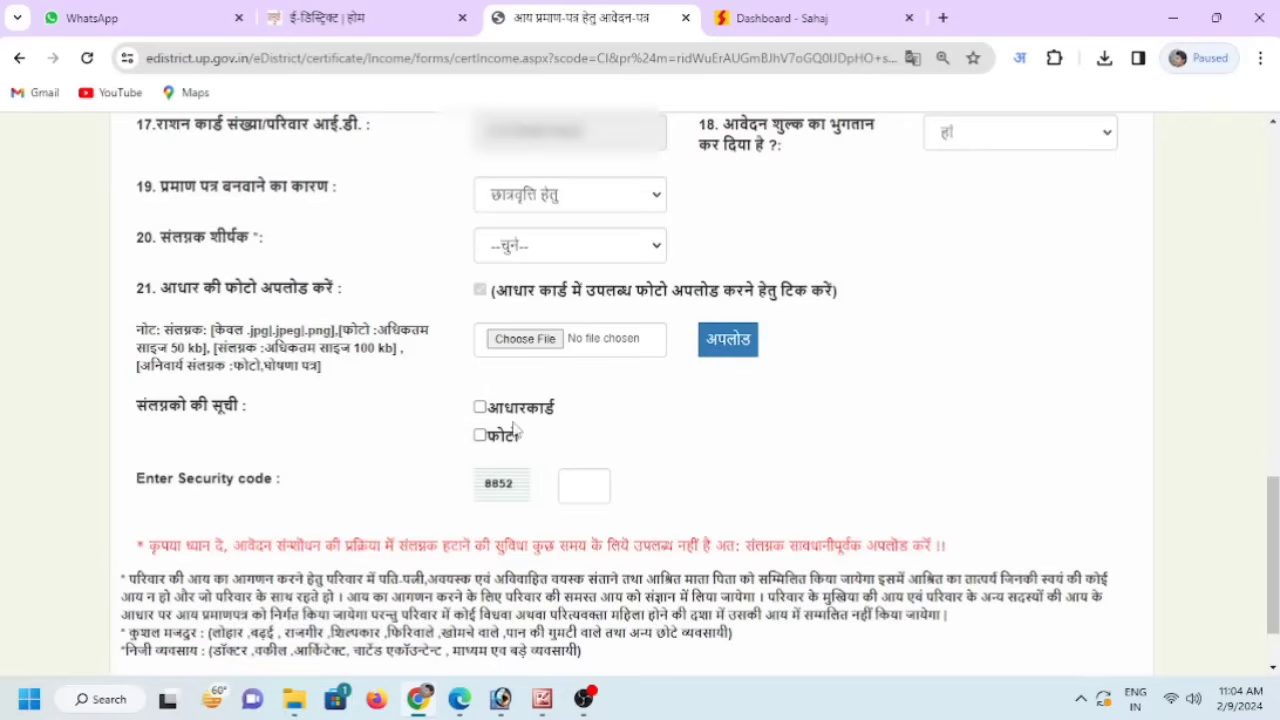
{"action": "left_click", "coordinate": [600, 489]}
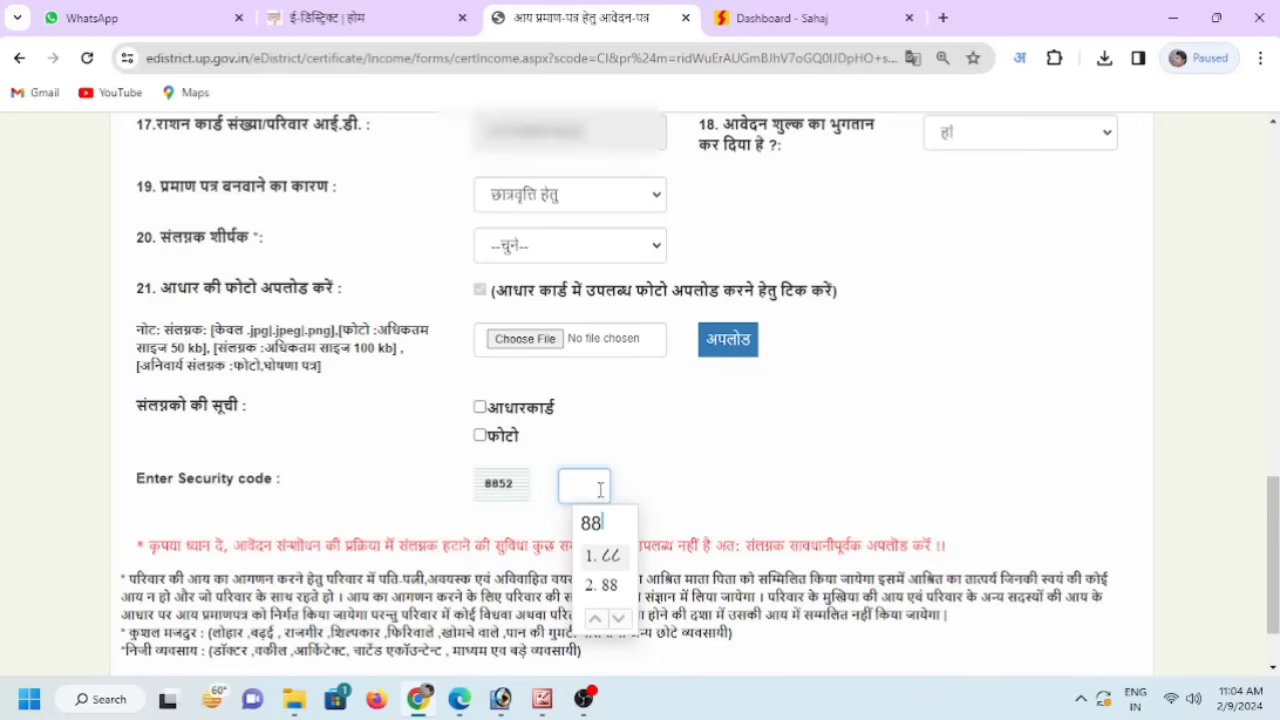
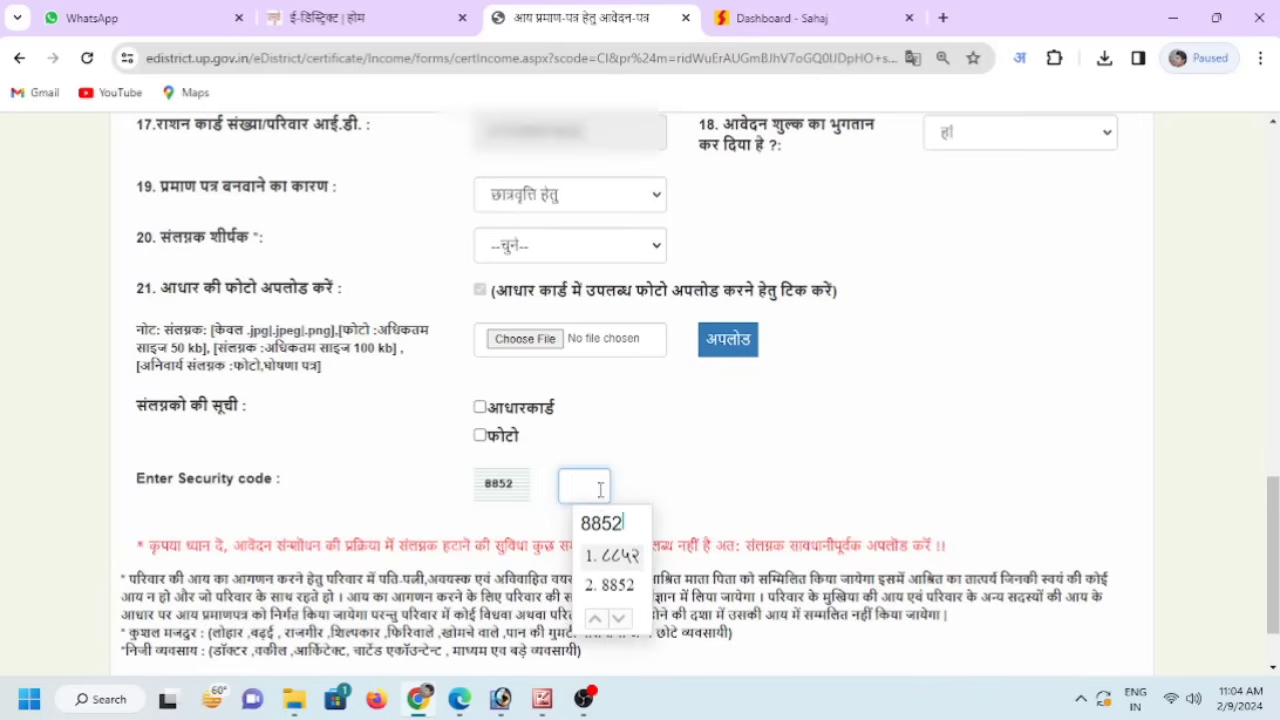
{"action": "left_click", "coordinate": [618, 584]}
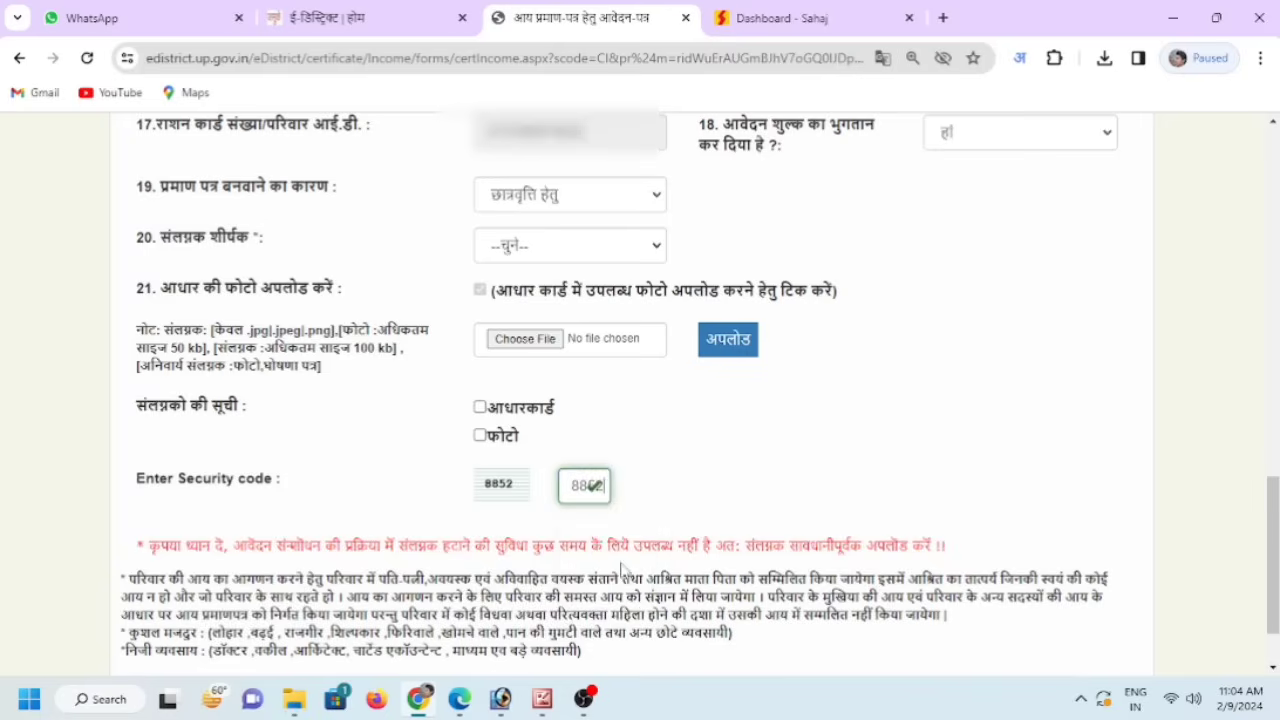
{"action": "scroll", "coordinate": [590, 570], "scroll_direction": "down", "scroll_amount": 1}
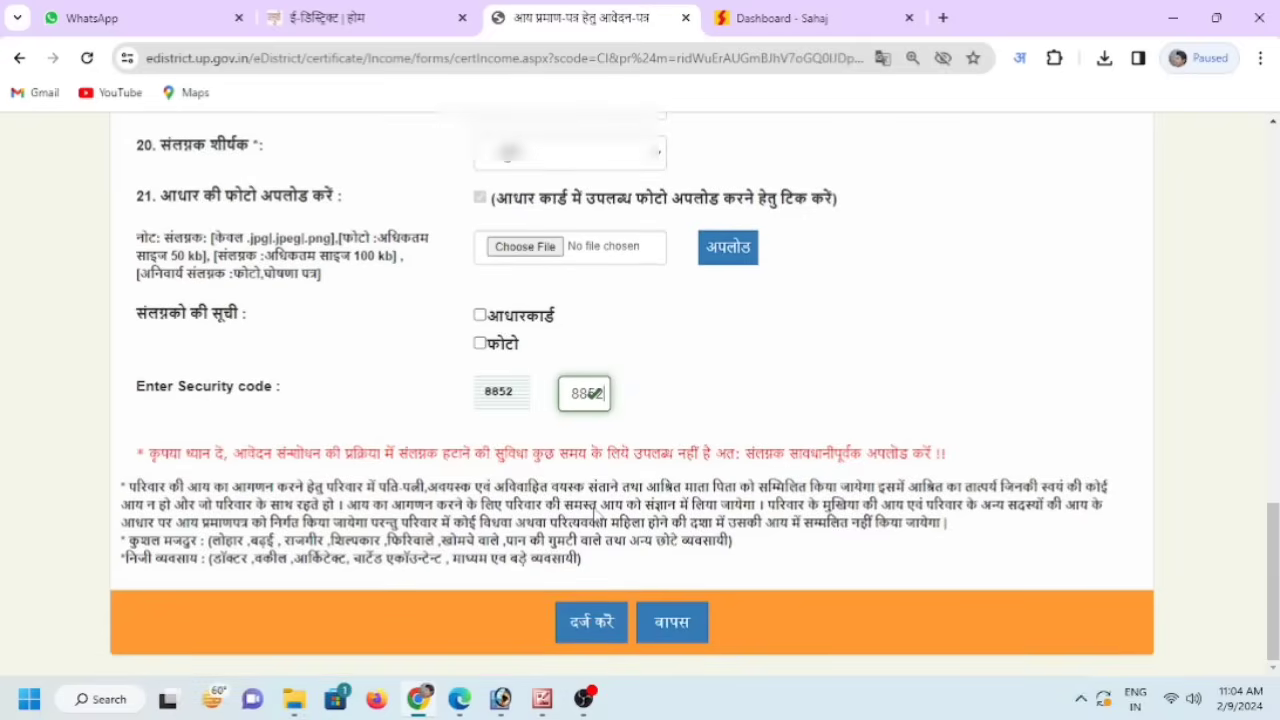
{"action": "left_click", "coordinate": [593, 634]}
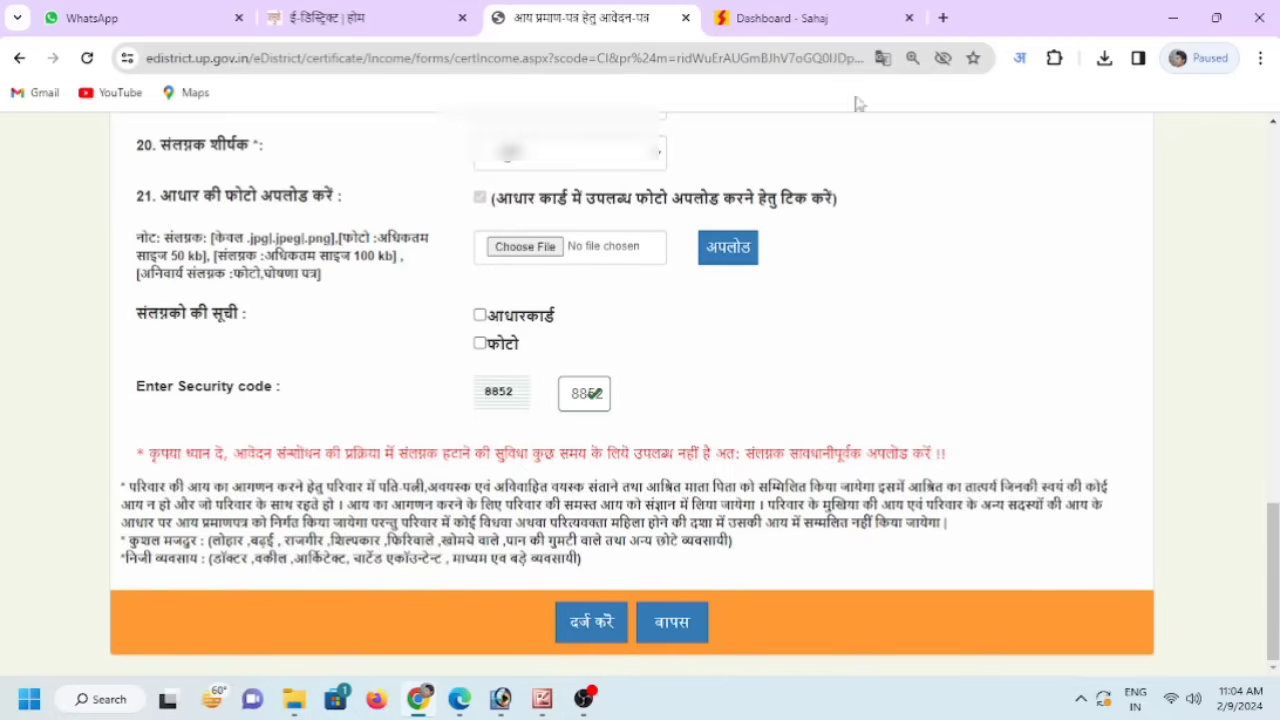
{"action": "left_click", "coordinate": [773, 18]}
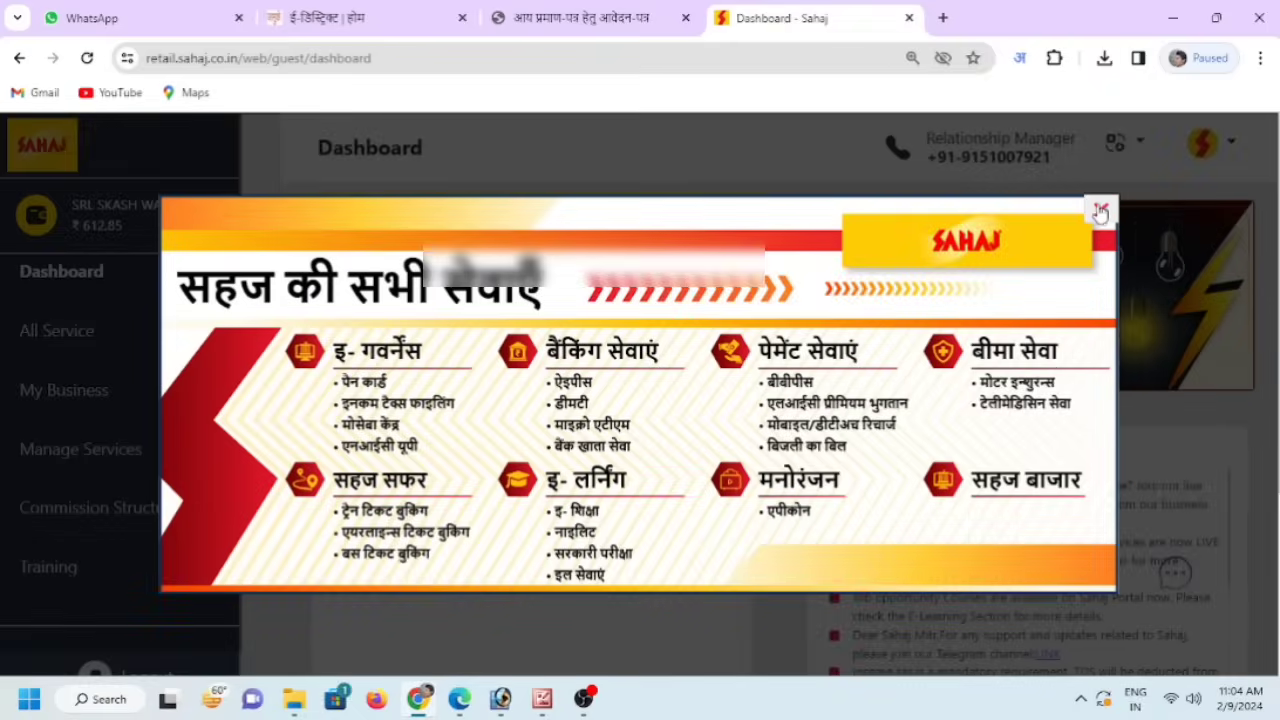
- Reload the Sahaj dashboard showing the ₹612.85 wallet balance, then go back to the income certificate form
{"action": "left_click", "coordinate": [1100, 212]}
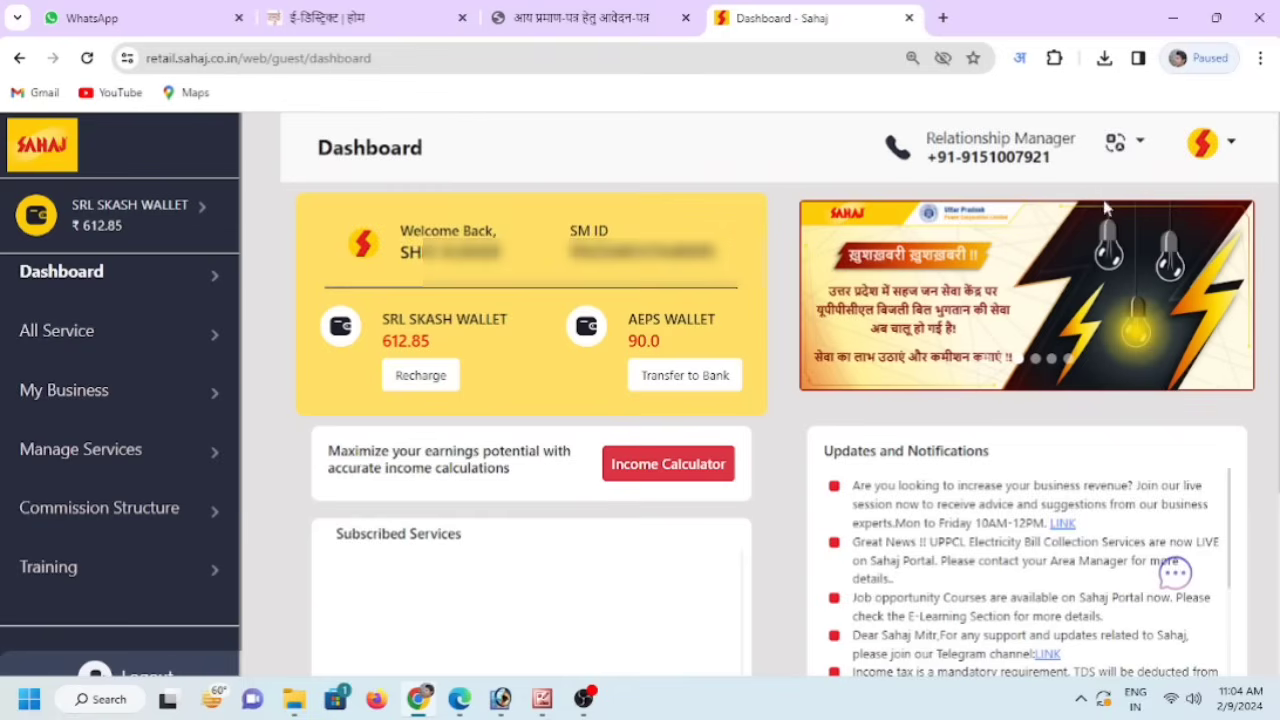
{"action": "left_click", "coordinate": [89, 60]}
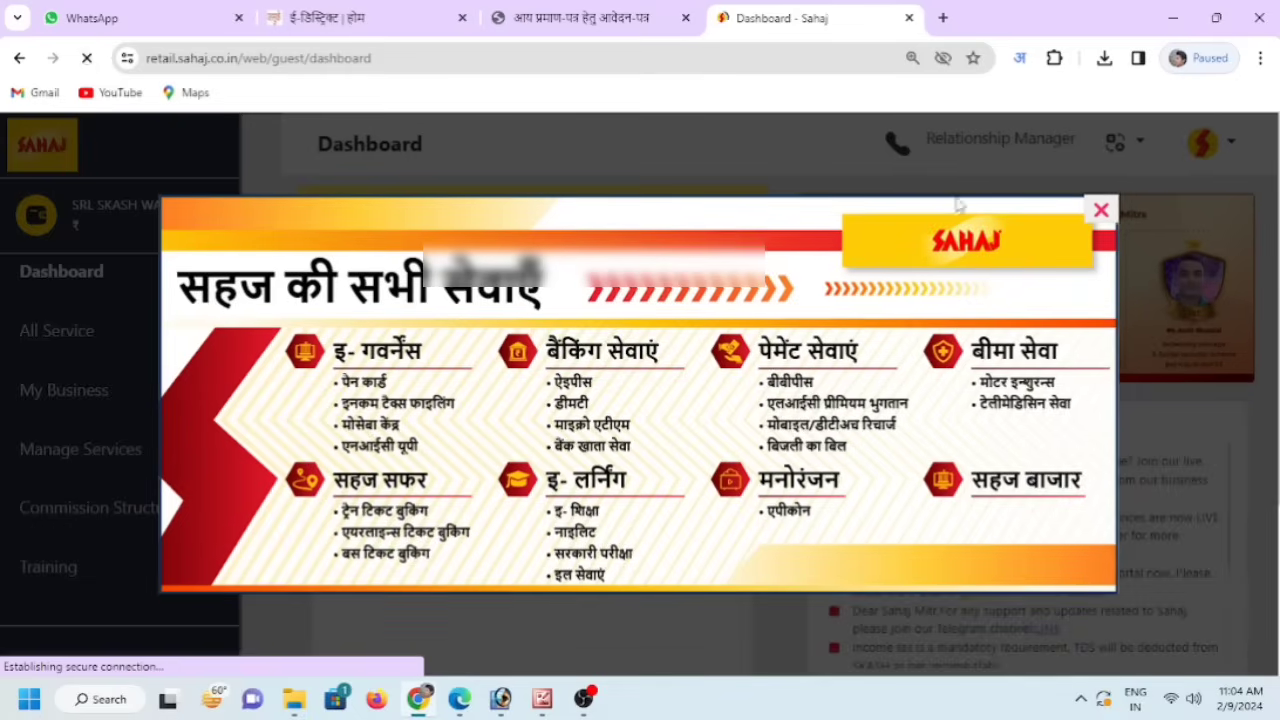
{"action": "left_click", "coordinate": [1100, 213]}
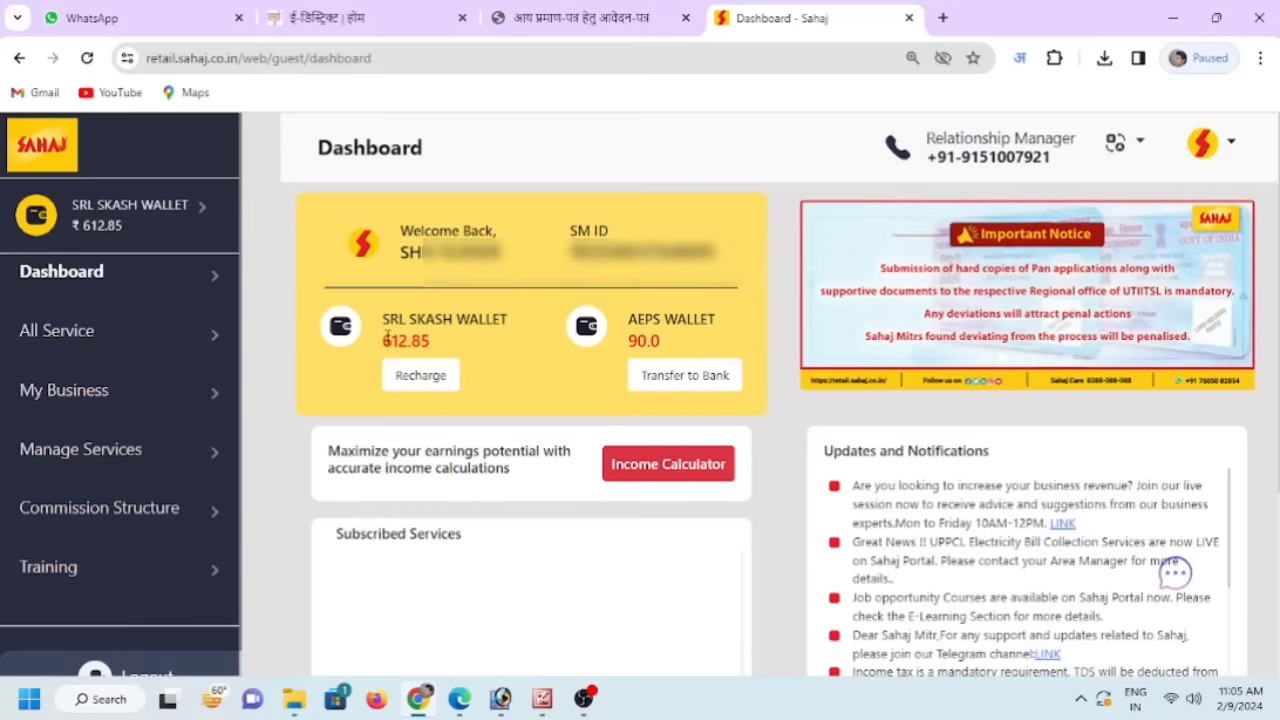
{"action": "left_click", "coordinate": [594, 20]}
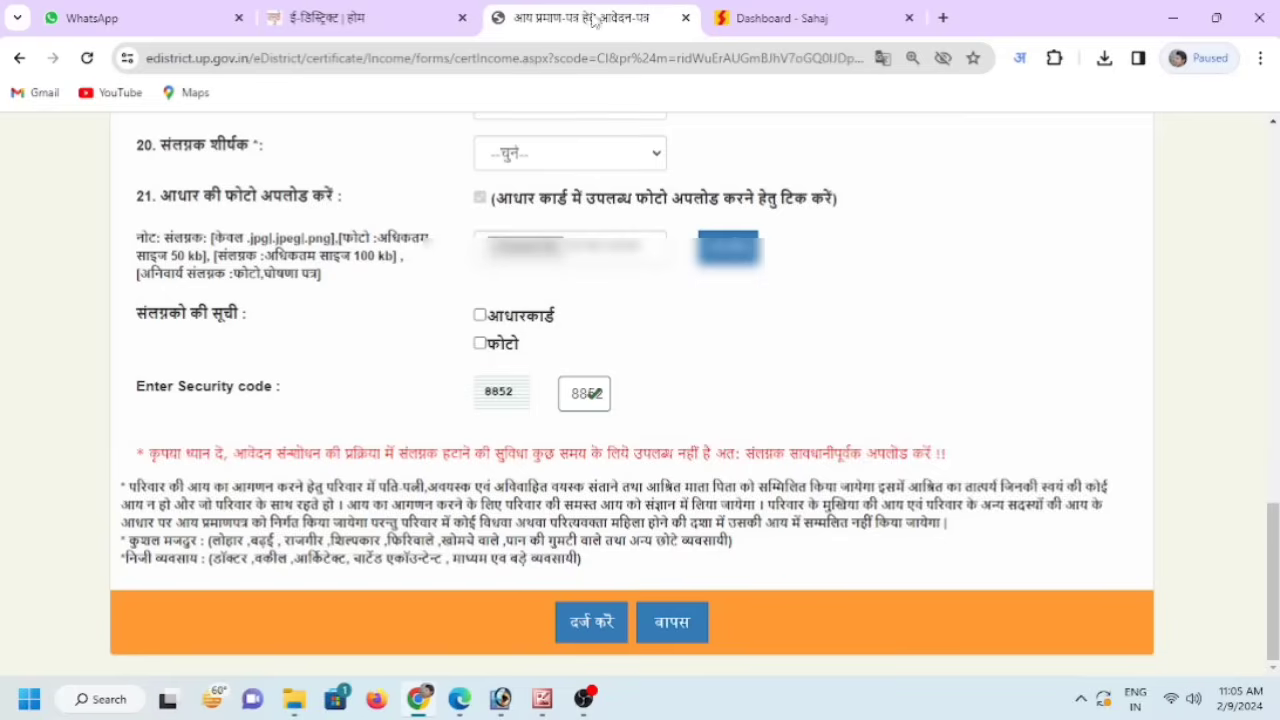
- Submit the income certificate form, review its preview, and confirm it to reach the 30.00 Sahaj payment page
{"action": "left_click", "coordinate": [590, 624]}
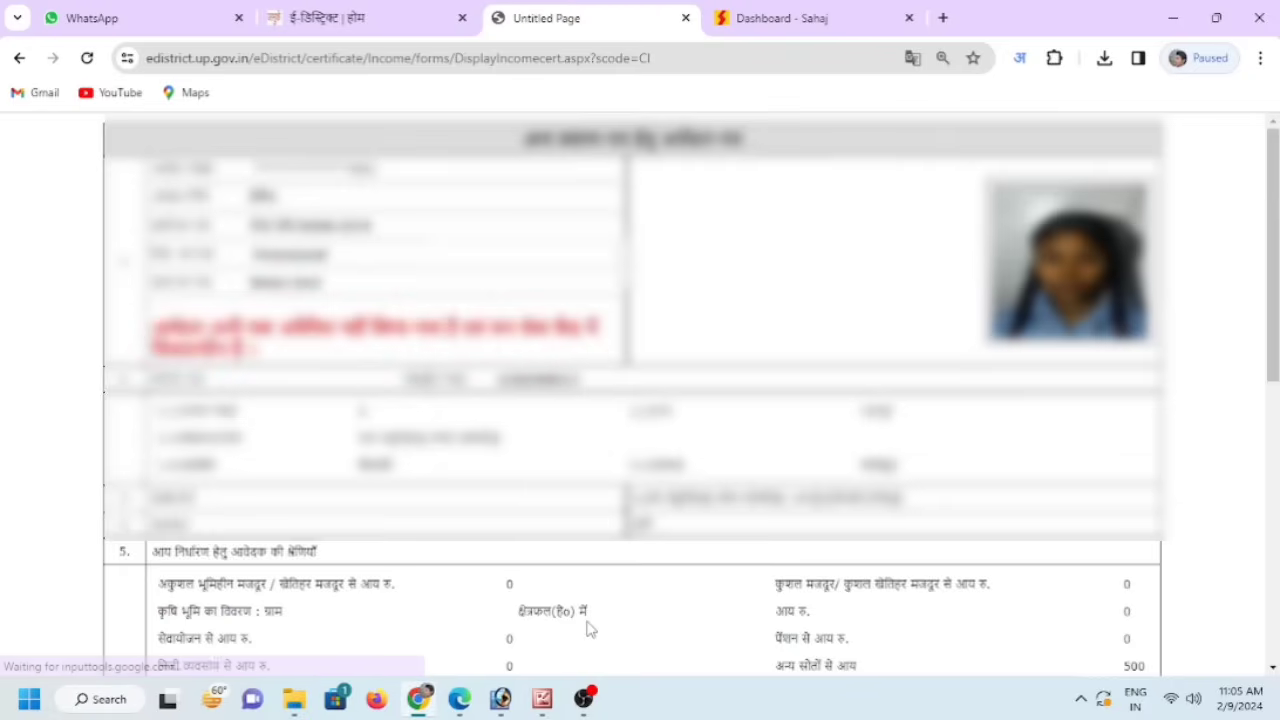
{"action": "scroll", "coordinate": [758, 505], "scroll_direction": "down", "scroll_amount": 2}
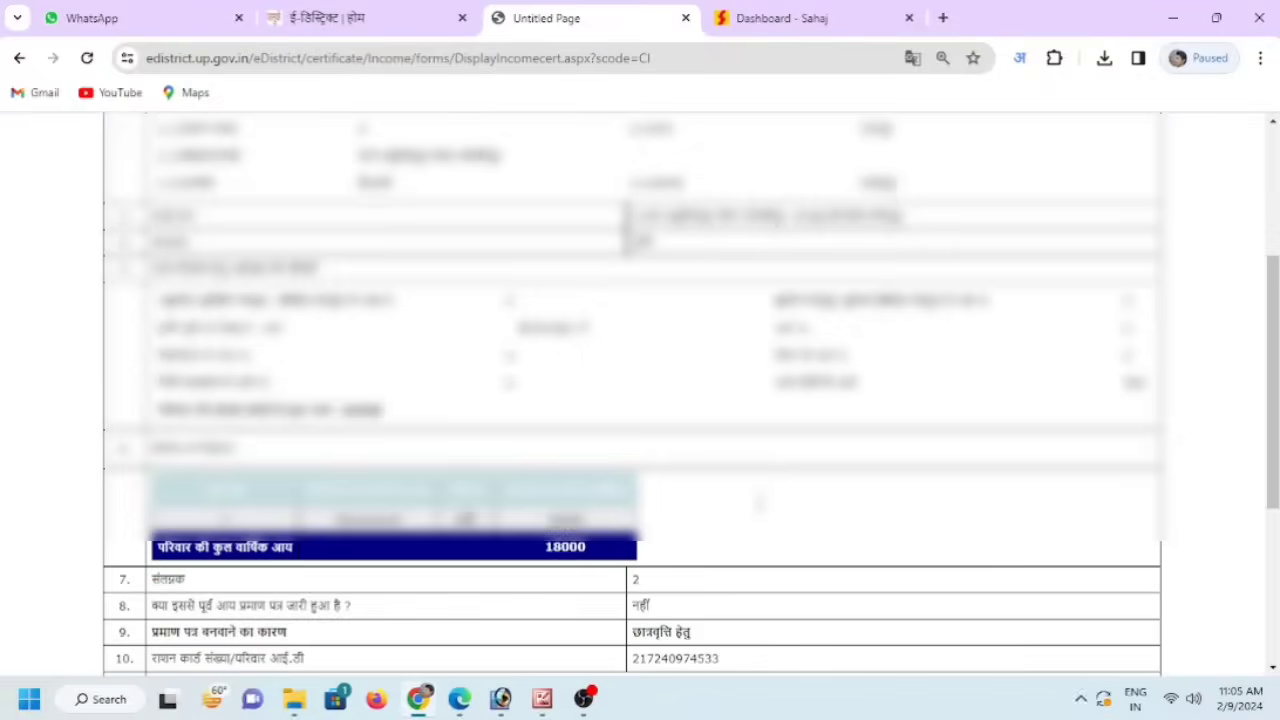
{"action": "scroll", "coordinate": [760, 512], "scroll_direction": "up", "scroll_amount": 2}
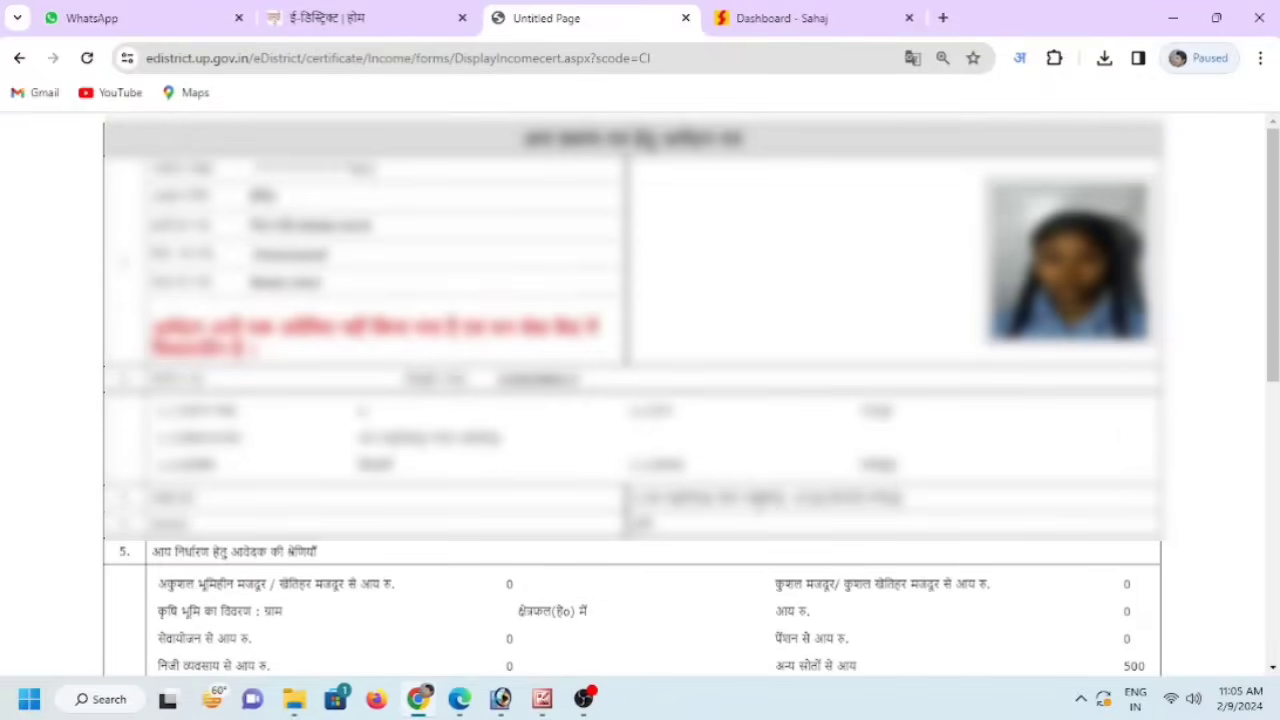
{"action": "scroll", "coordinate": [640, 400], "scroll_direction": "down", "scroll_amount": 10}
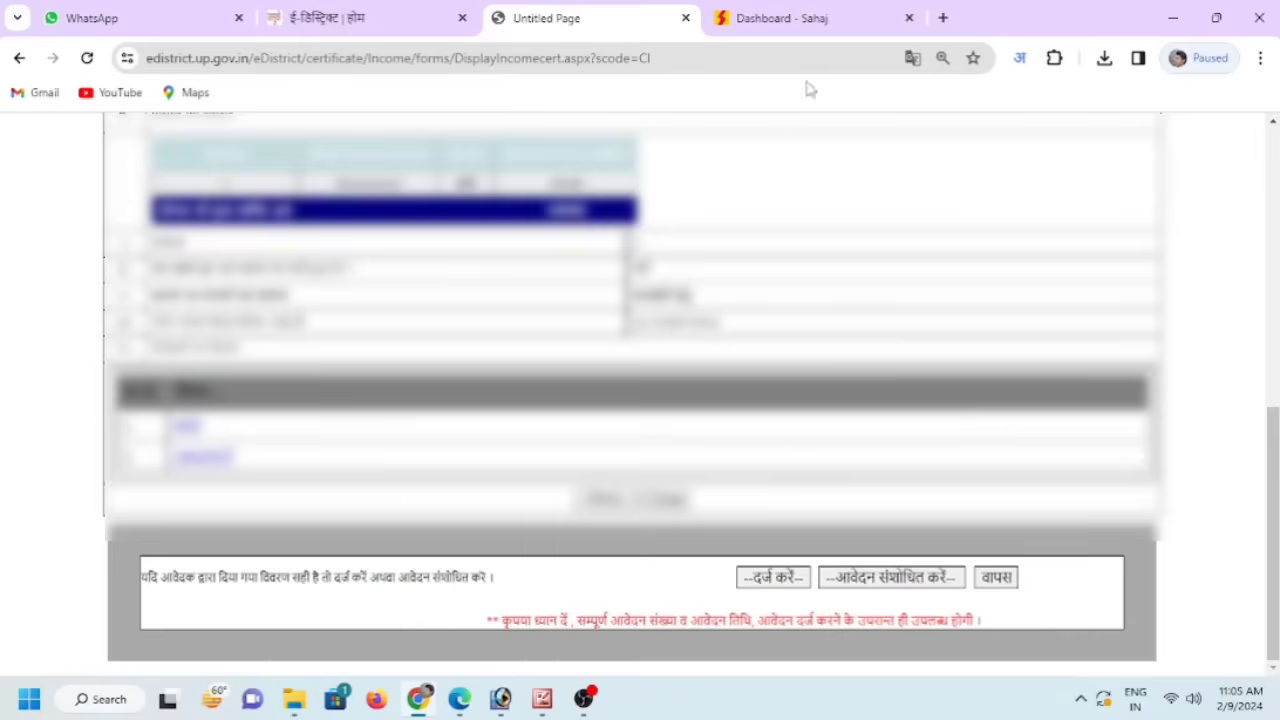
{"action": "left_click", "coordinate": [808, 18]}
{"action": "left_click", "coordinate": [620, 22]}
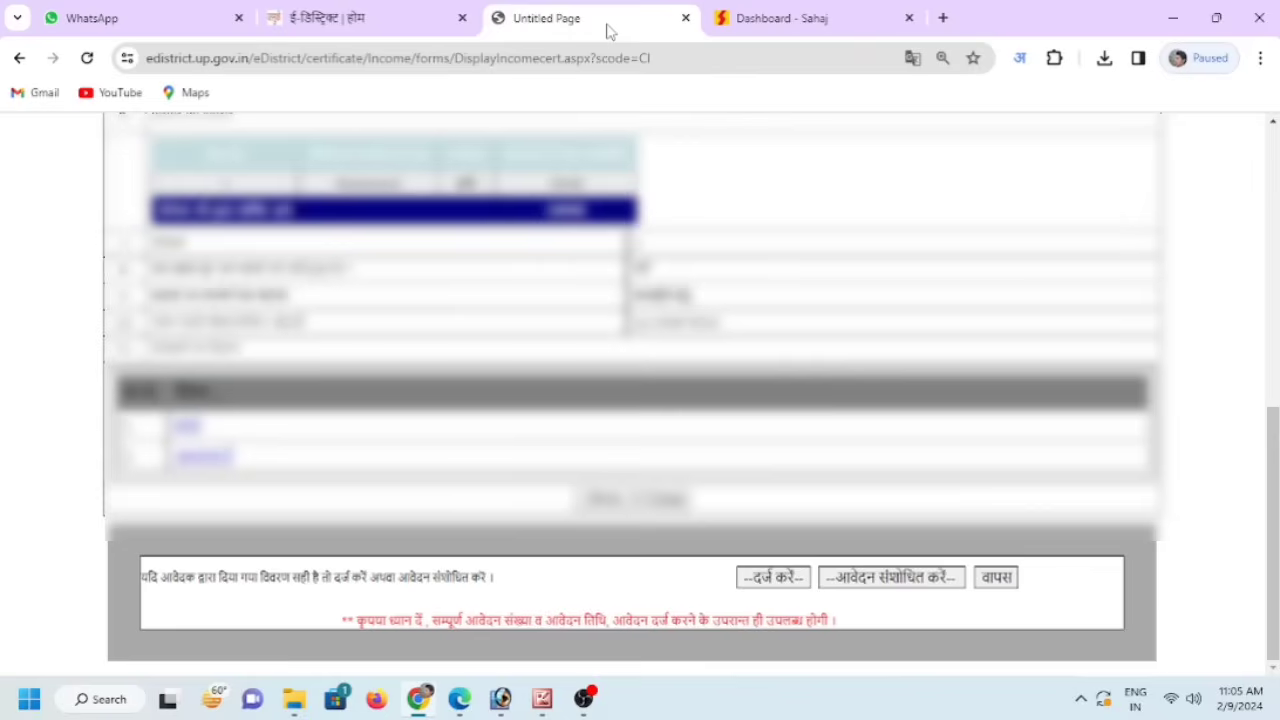
{"action": "left_click", "coordinate": [780, 577]}
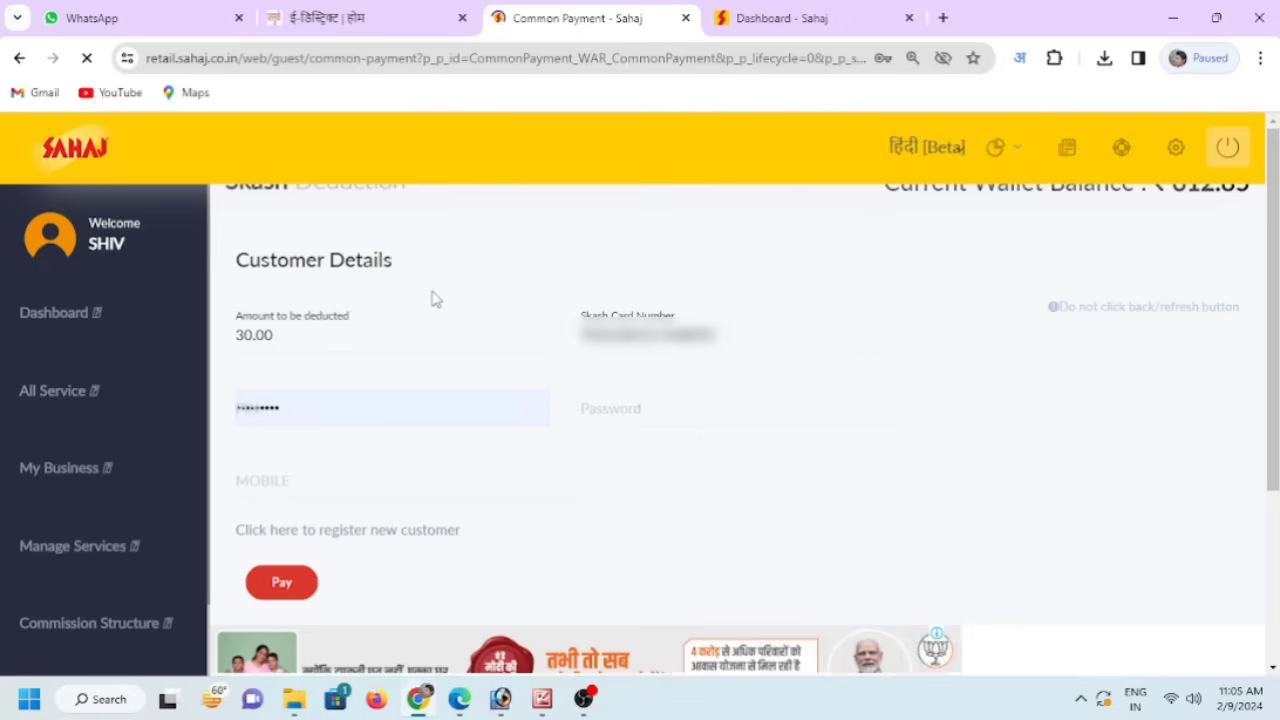
- Pay the 30.00 fee from the Sahaj wallet using the PIN and password, then accept the deduction receipt
{"action": "left_click", "coordinate": [398, 383]}
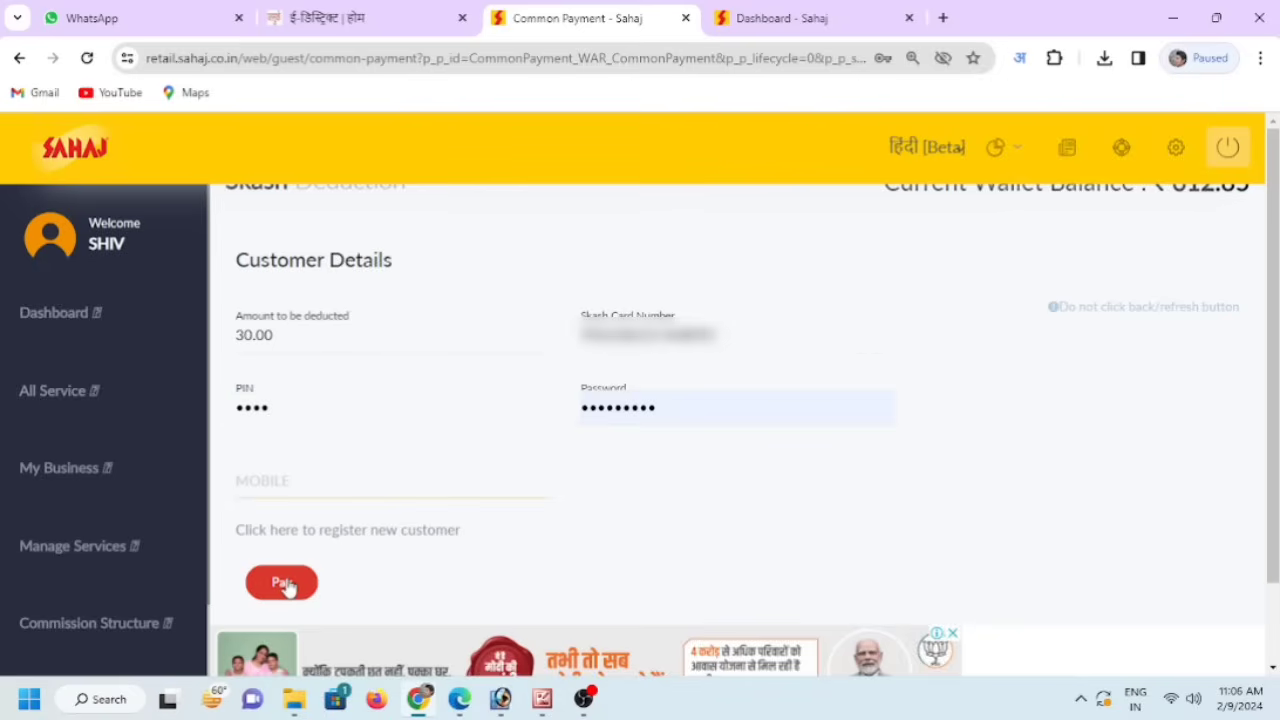
{"action": "left_click", "coordinate": [282, 584]}
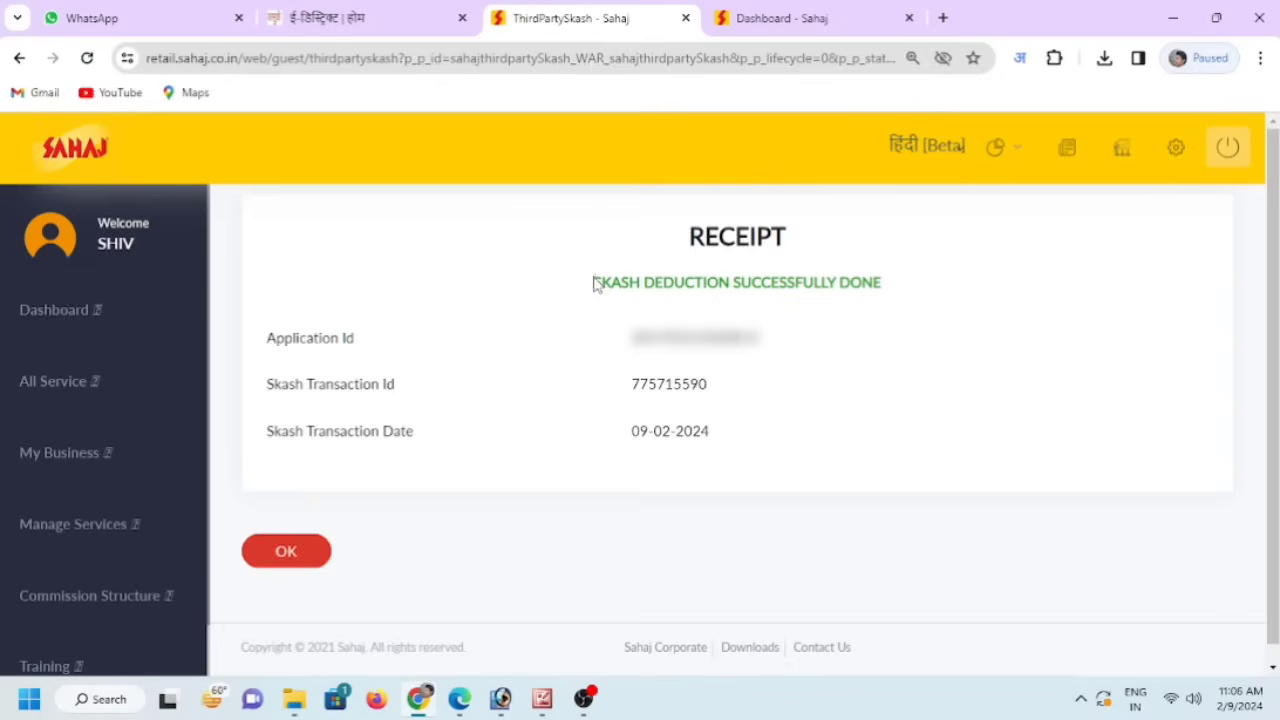
{"action": "left_click_drag", "start_coordinate": [593, 283], "coordinate": [917, 317]}
{"action": "left_click", "coordinate": [917, 317]}
{"action": "left_click", "coordinate": [293, 562]}
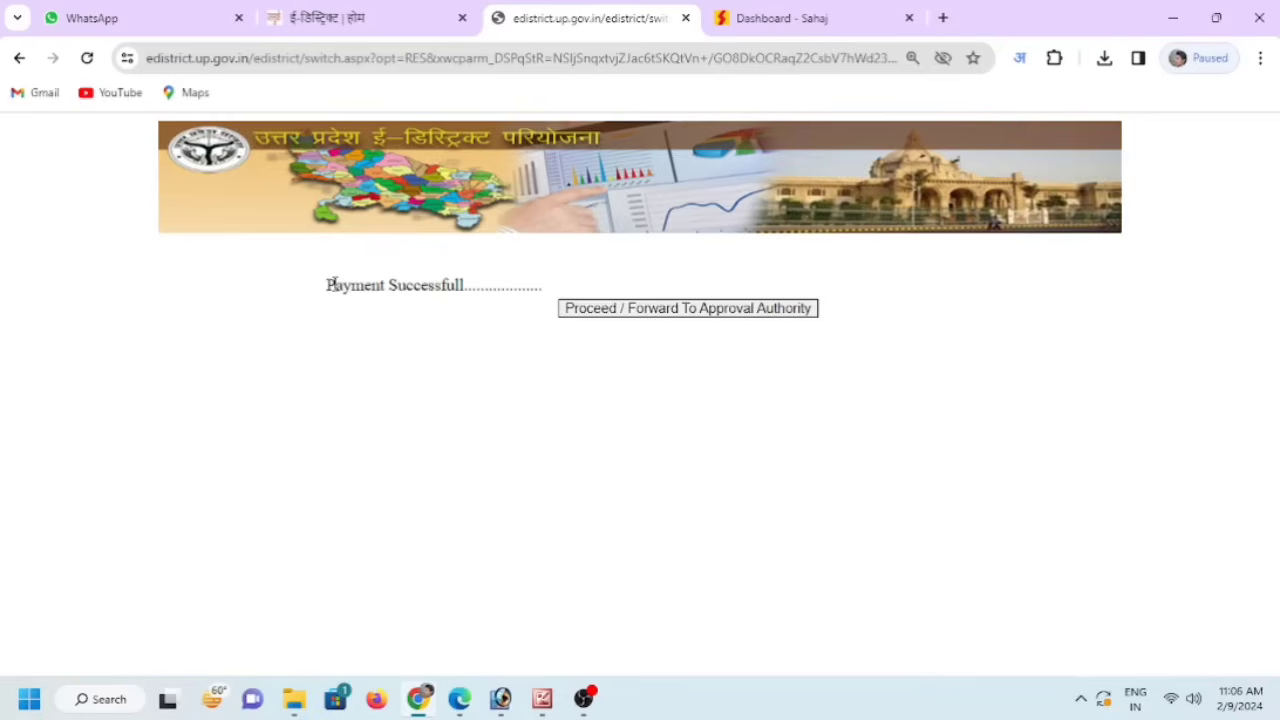
- Forward the paid application to the approval authority to get its acknowledgement slip (पावती पत्र)
{"action": "left_click_drag", "start_coordinate": [324, 291], "coordinate": [471, 309]}
{"action": "left_click", "coordinate": [479, 325]}
{"action": "left_click", "coordinate": [673, 313]}
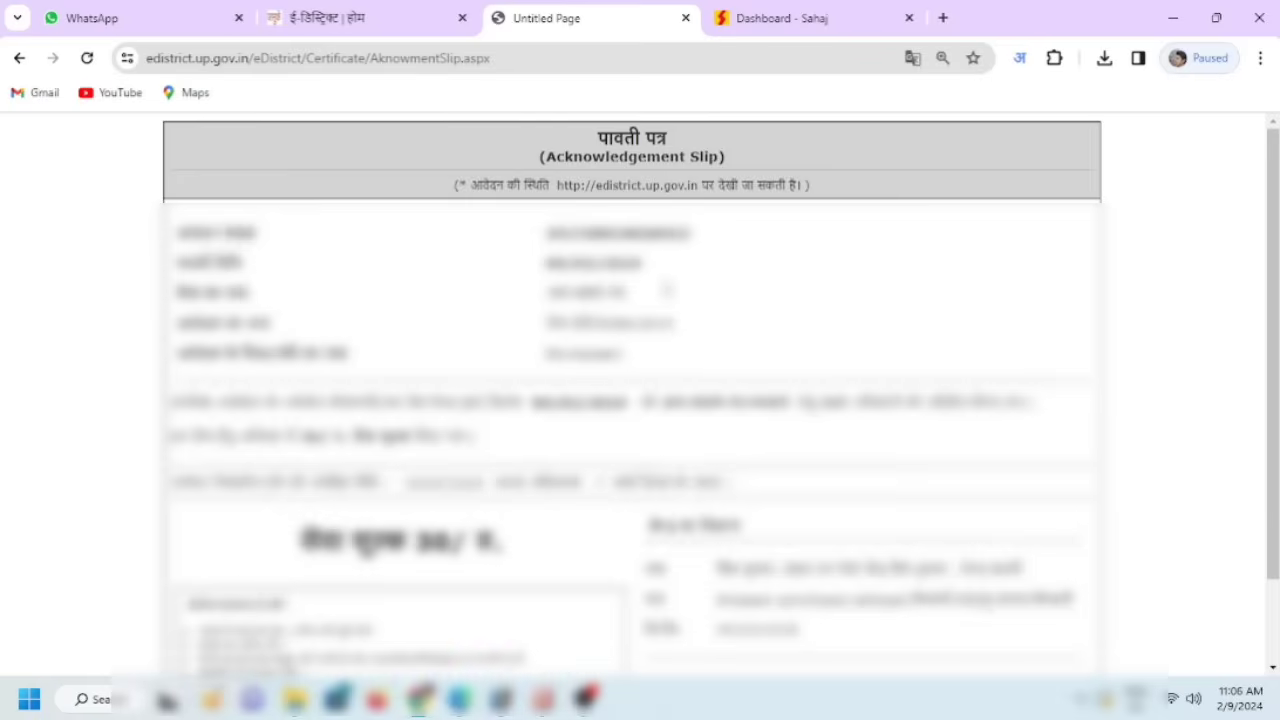
- Print the acknowledgement slip on the EPSON M200 Series and return to the eDistrict home page
{"action": "left_click_drag", "start_coordinate": [571, 134], "coordinate": [730, 172]}
{"action": "left_click", "coordinate": [777, 162]}
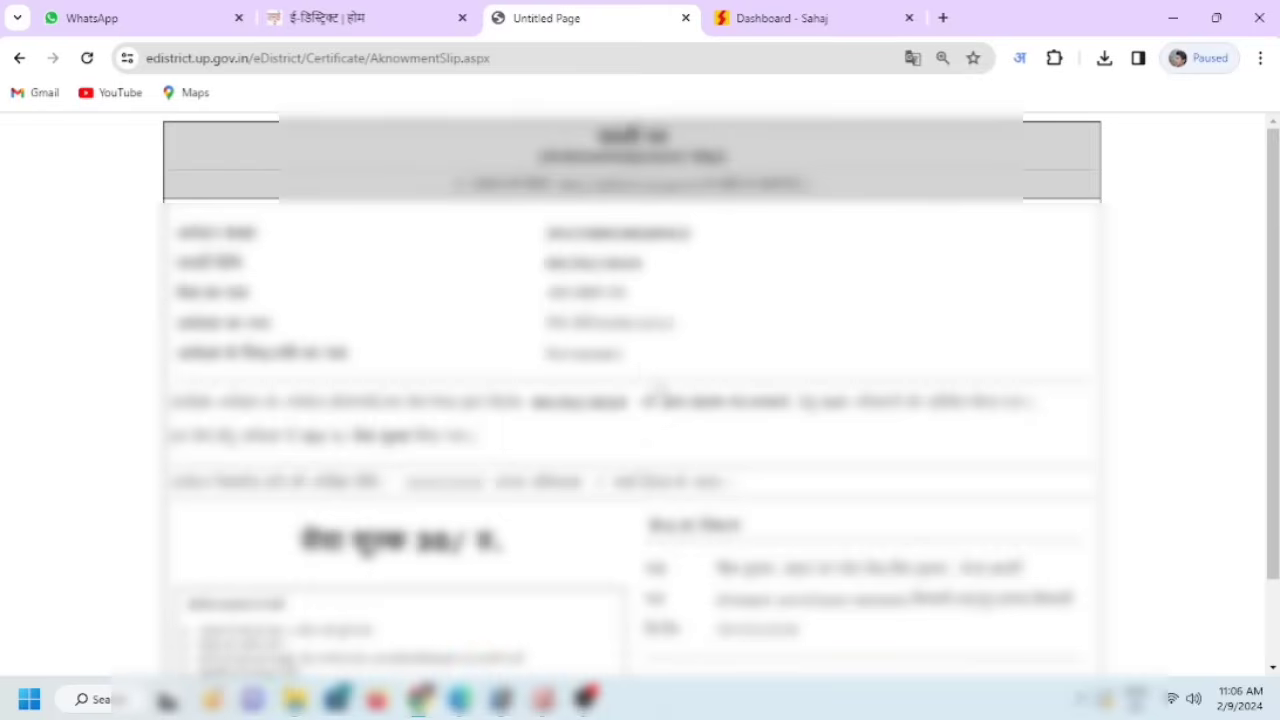
{"action": "scroll", "coordinate": [630, 400], "scroll_direction": "down", "scroll_amount": 1}
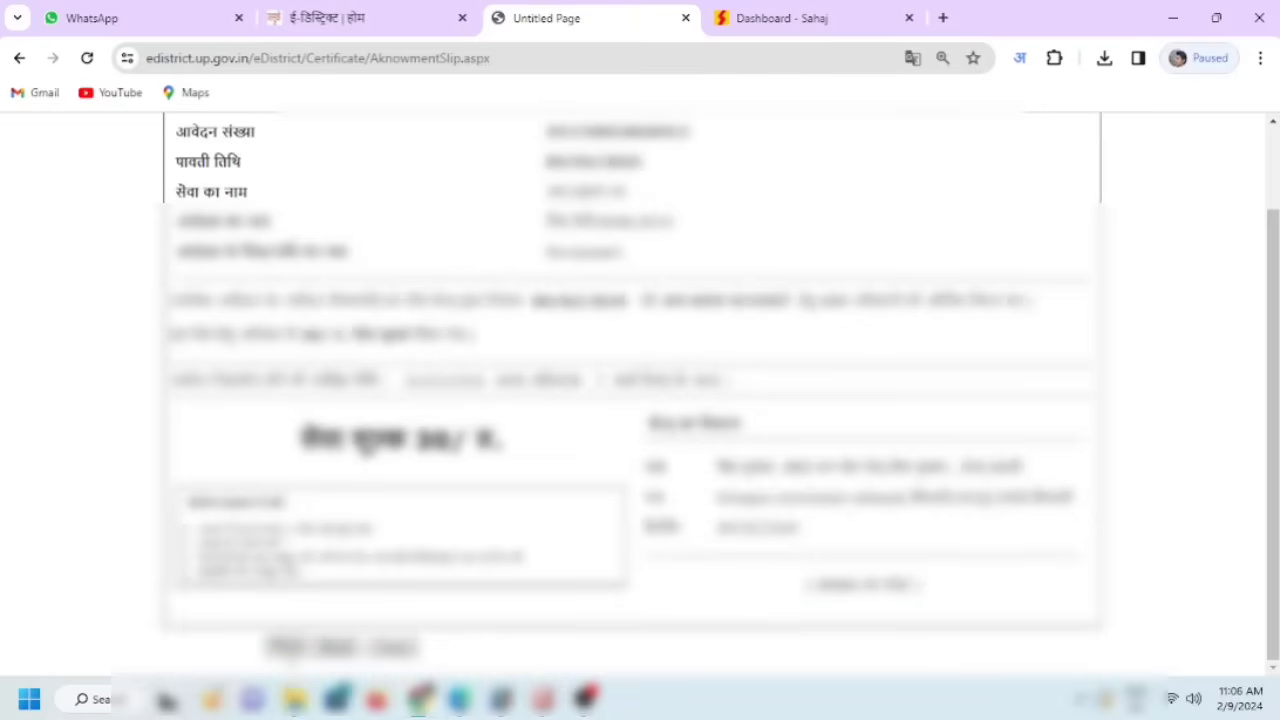
{"action": "left_click", "coordinate": [290, 648]}
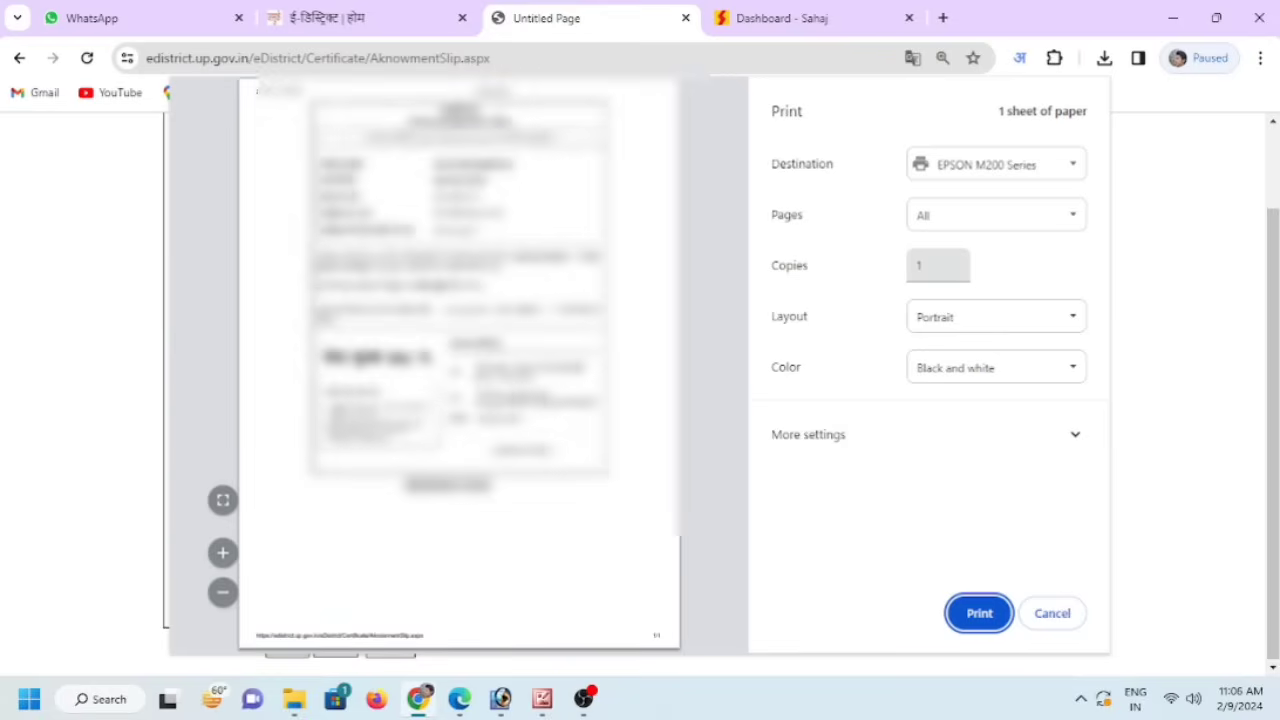
{"action": "left_click", "coordinate": [362, 20]}
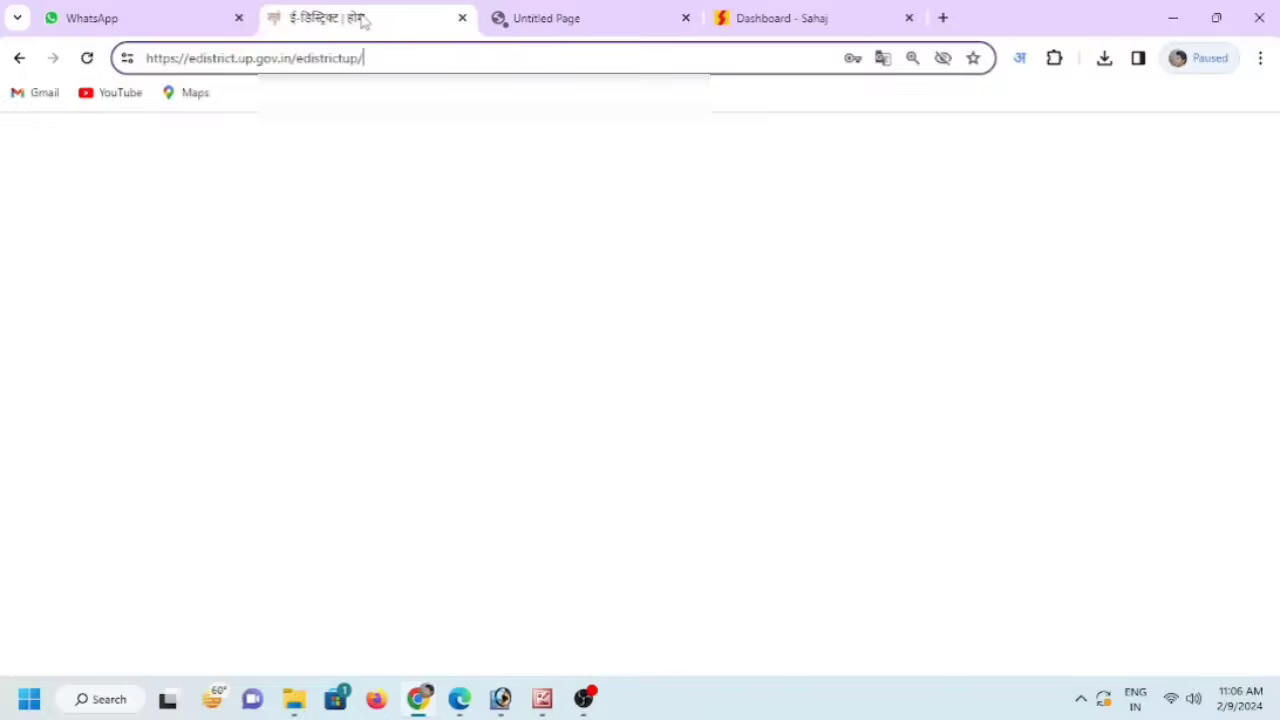